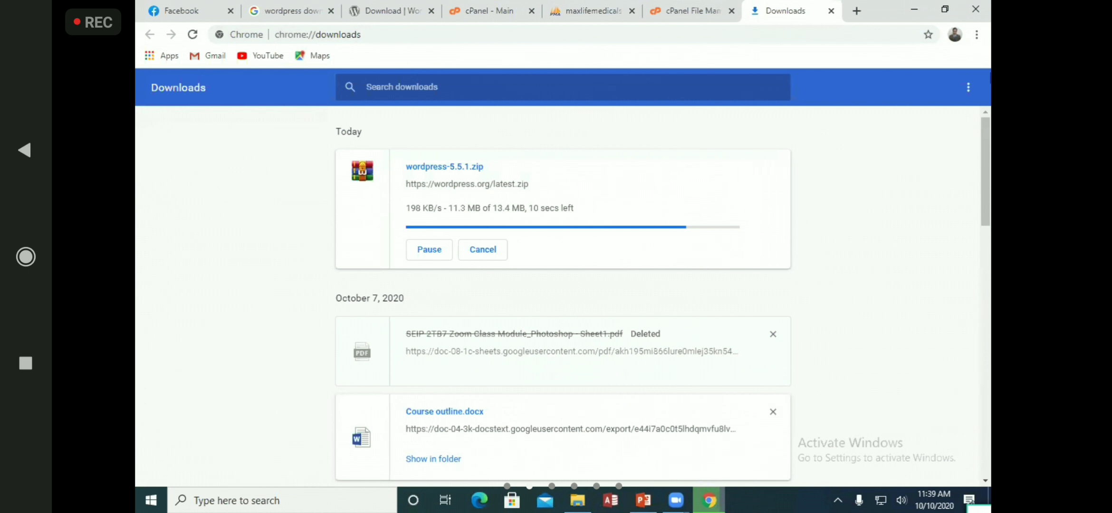
# Start a 'wordpress' search in a new tab, then check that wordpress-5.5.1.zip is downloading
pyautogui.click(856, 11)
pyautogui.click(793, 39)
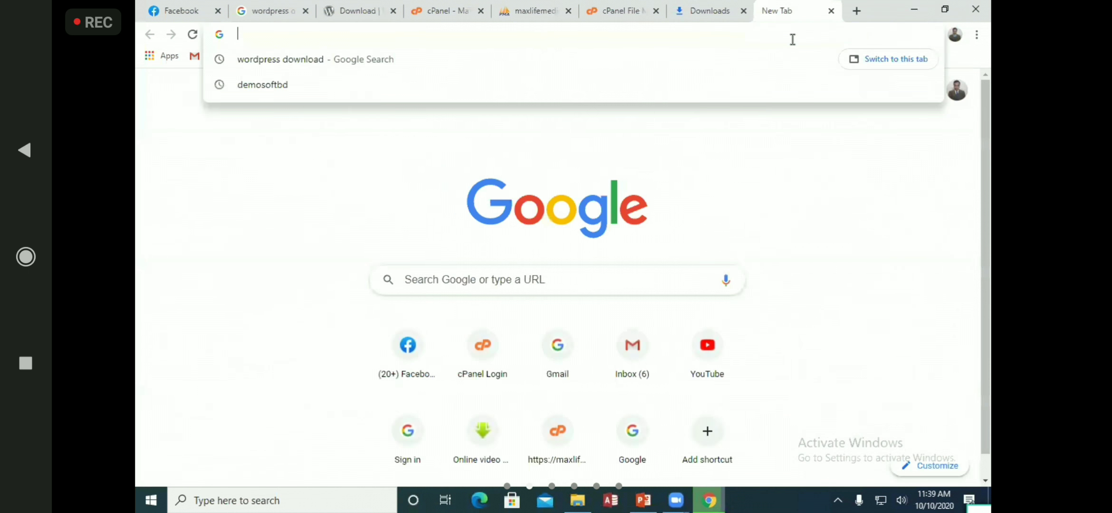
pyautogui.write('wordp')
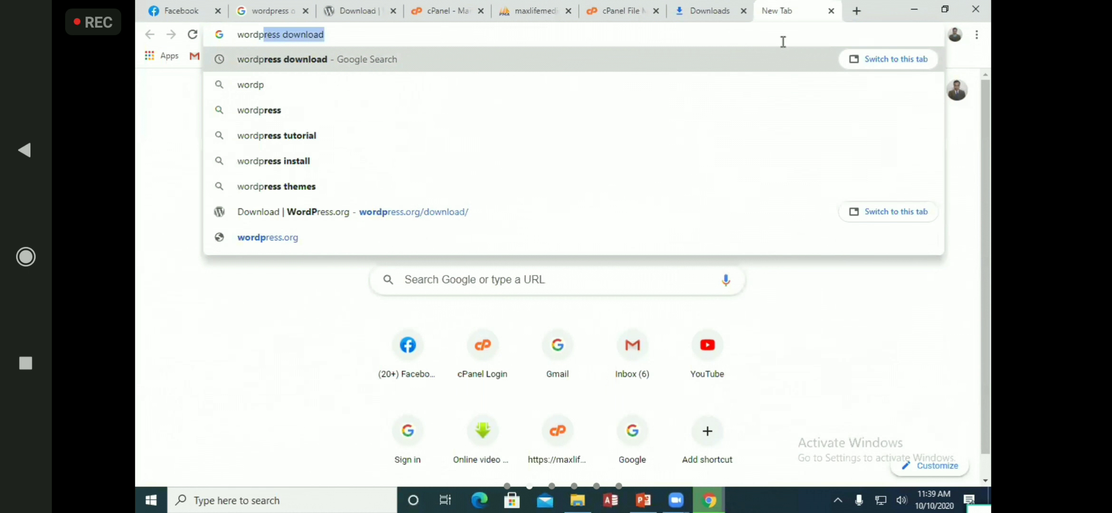
pyautogui.write('ress')
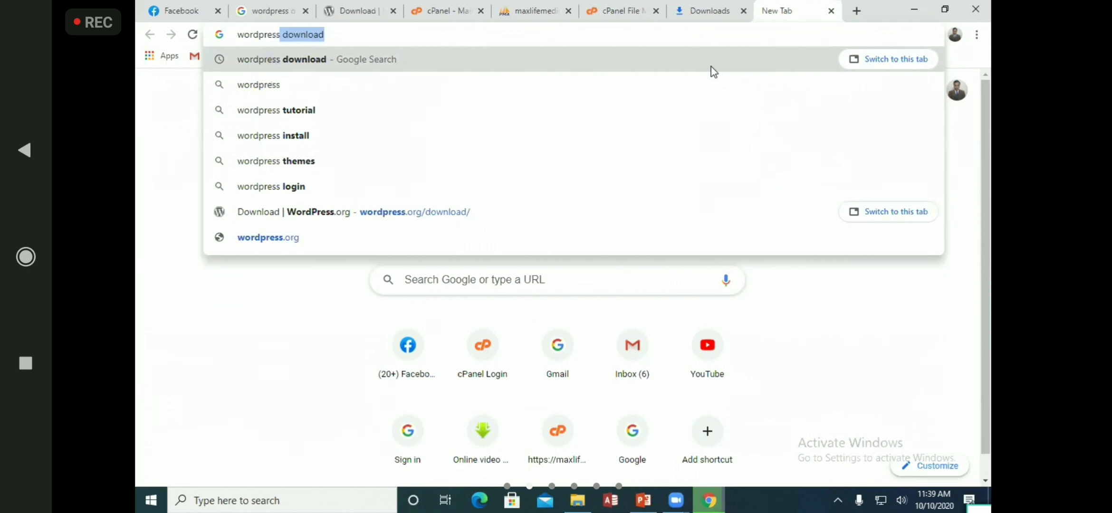
pyautogui.click(712, 6)
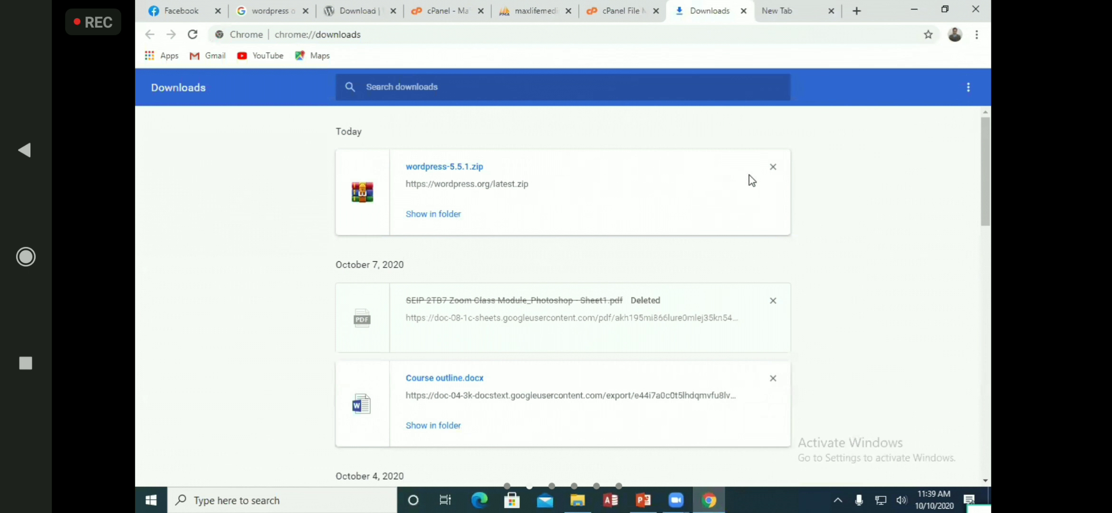
# Show the downloaded zip in its folder and open public_html in File Manager
pyautogui.click(432, 214)
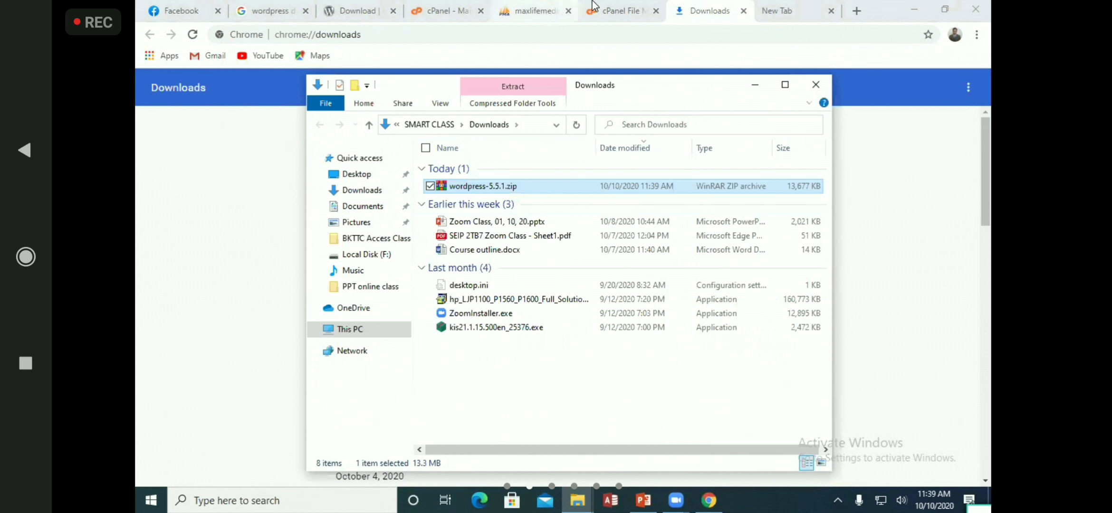
pyautogui.click(613, 11)
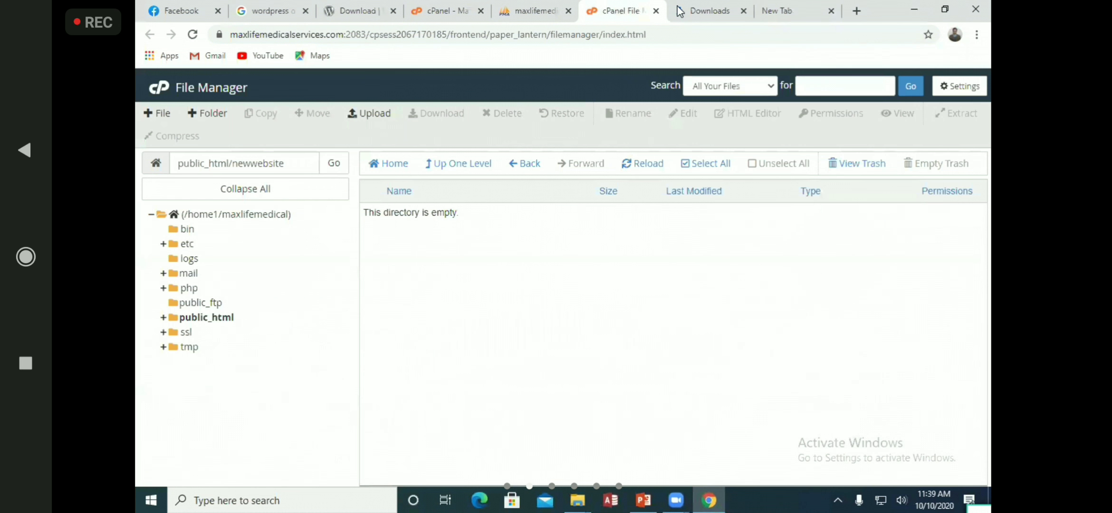
pyautogui.click(231, 319)
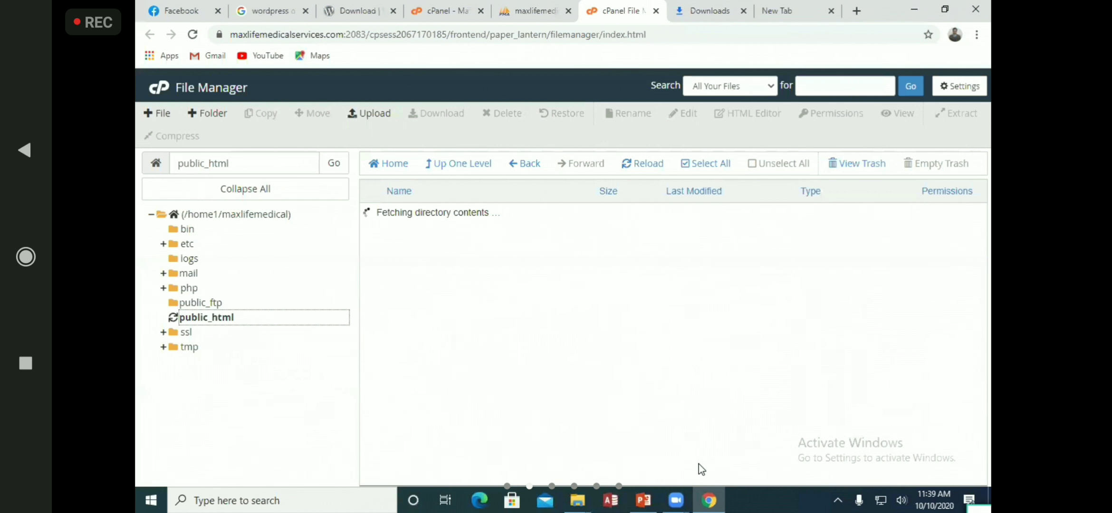
pyautogui.click(457, 298)
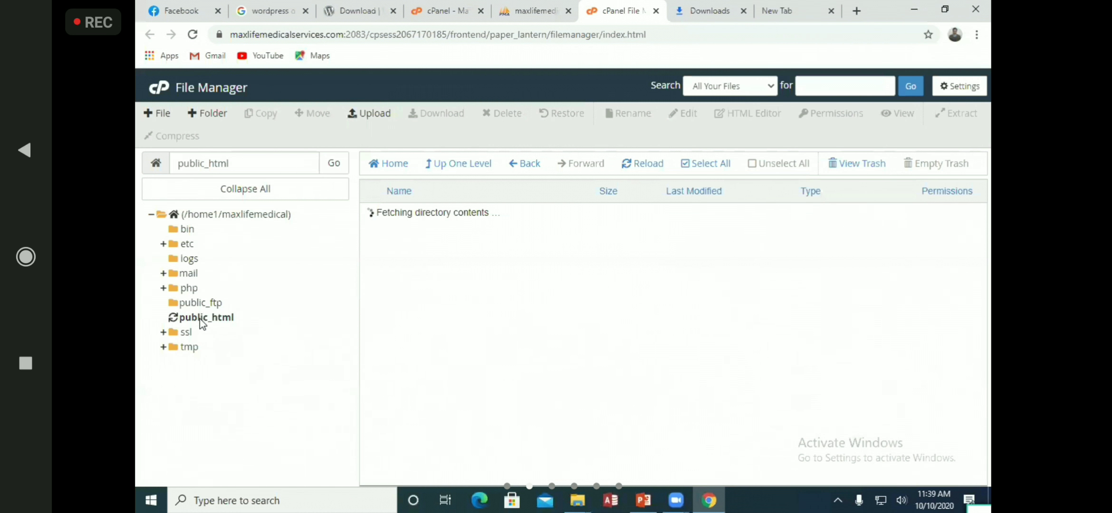
# Close the Downloads and New Tab tabs, then open the empty public_html/newwebsite folder
pyautogui.click(750, 8)
pyautogui.click(749, 14)
pyautogui.hotkey('ctrl', 'w')
pyautogui.hotkey('ctrl', 'w')
pyautogui.click(230, 318)
pyautogui.scroll(-3, 489, 313)
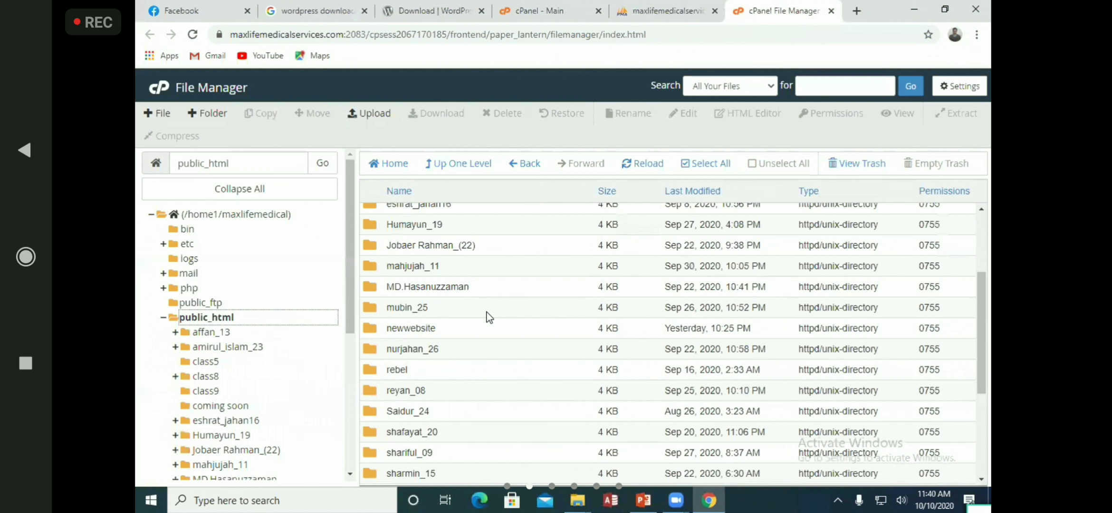
pyautogui.doubleClick(439, 328)
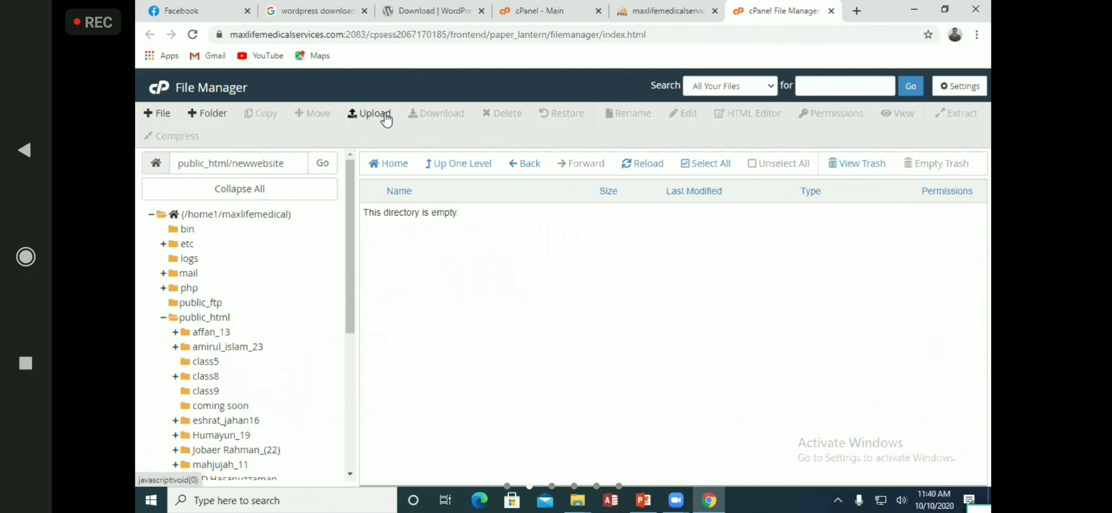
# Upload wordpress-5.5.1.zip from Downloads into the newwebsite folder
pyautogui.click(368, 112)
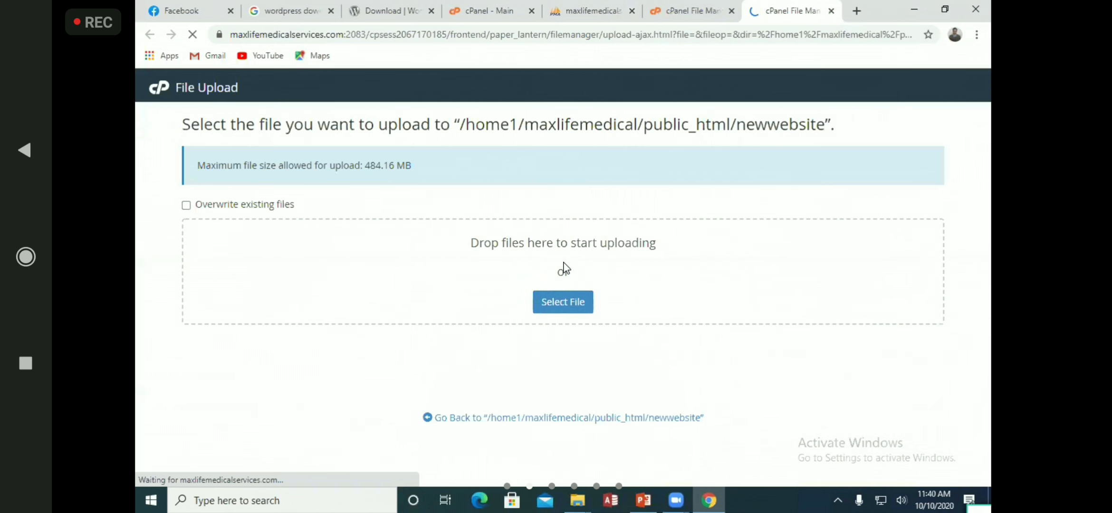
pyautogui.click(589, 303)
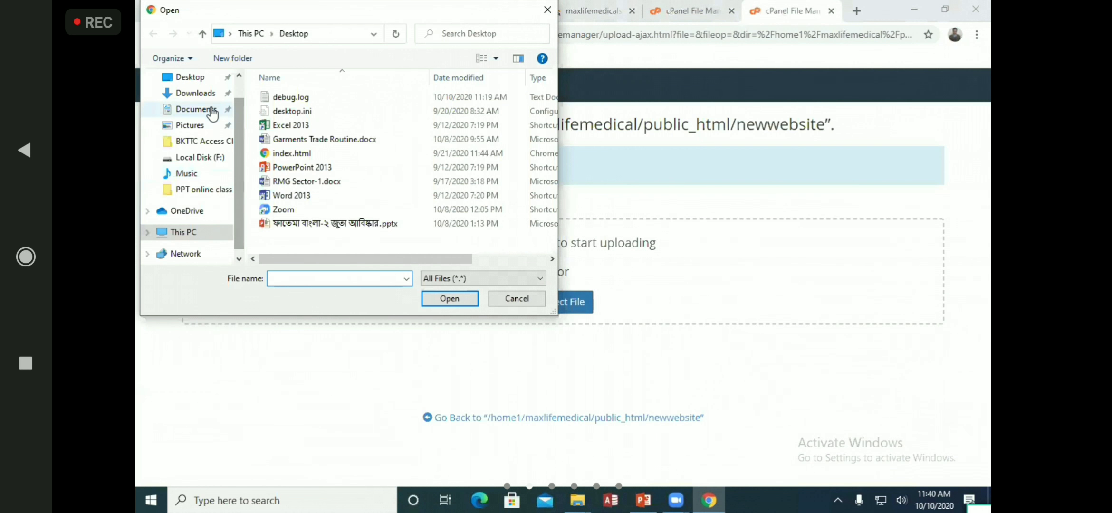
pyautogui.click(194, 93)
pyautogui.click(335, 116)
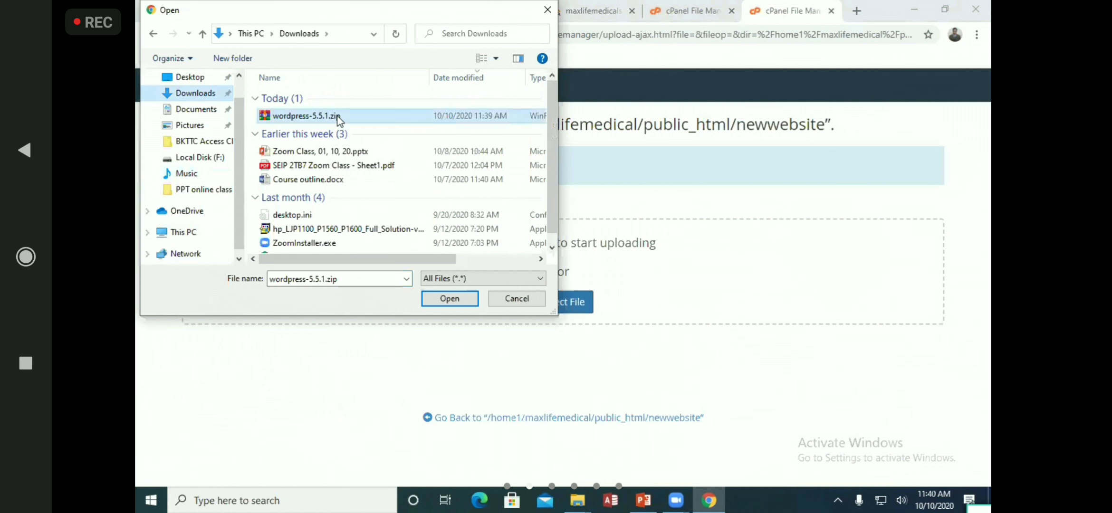
pyautogui.click(449, 299)
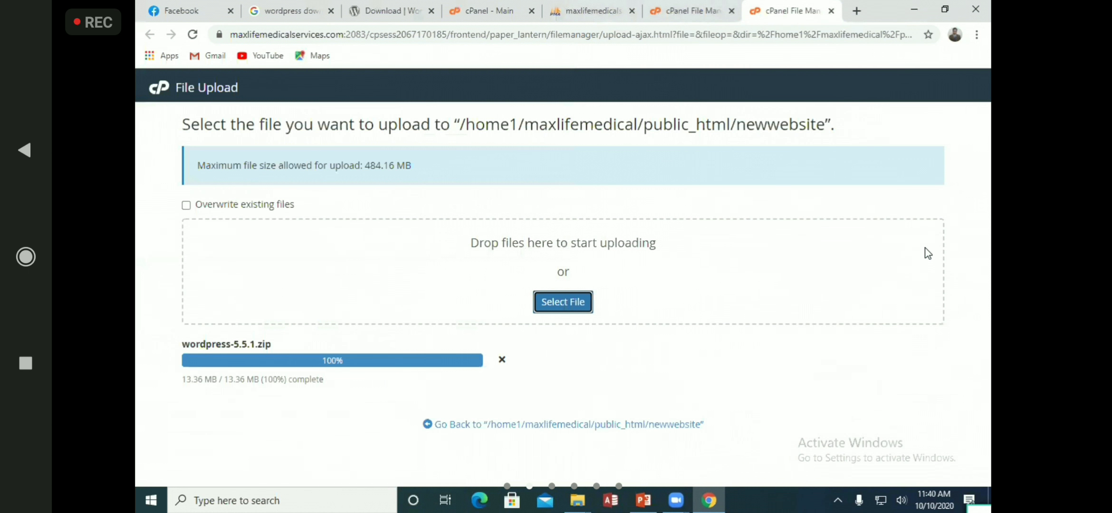
# Refresh the newwebsite listing repeatedly while checking the upload progress page
pyautogui.click(718, 7)
pyautogui.click(637, 167)
pyautogui.click(630, 169)
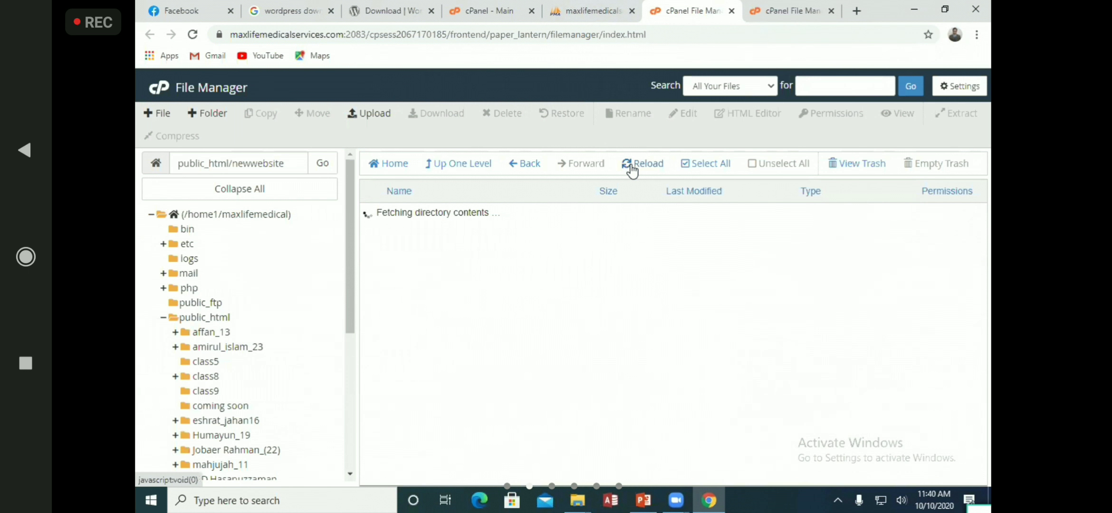
pyautogui.click(632, 170)
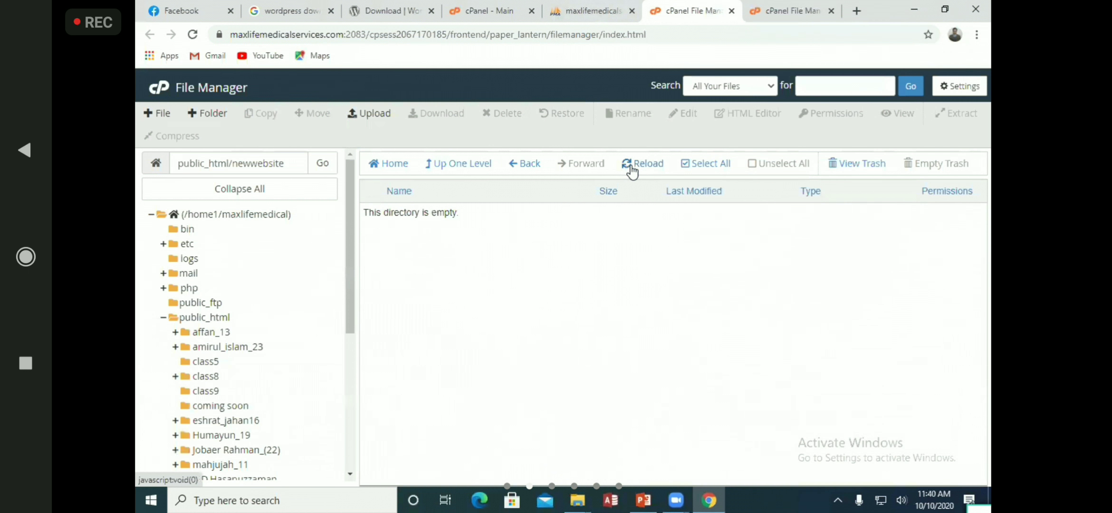
pyautogui.click(632, 170)
pyautogui.click(774, 6)
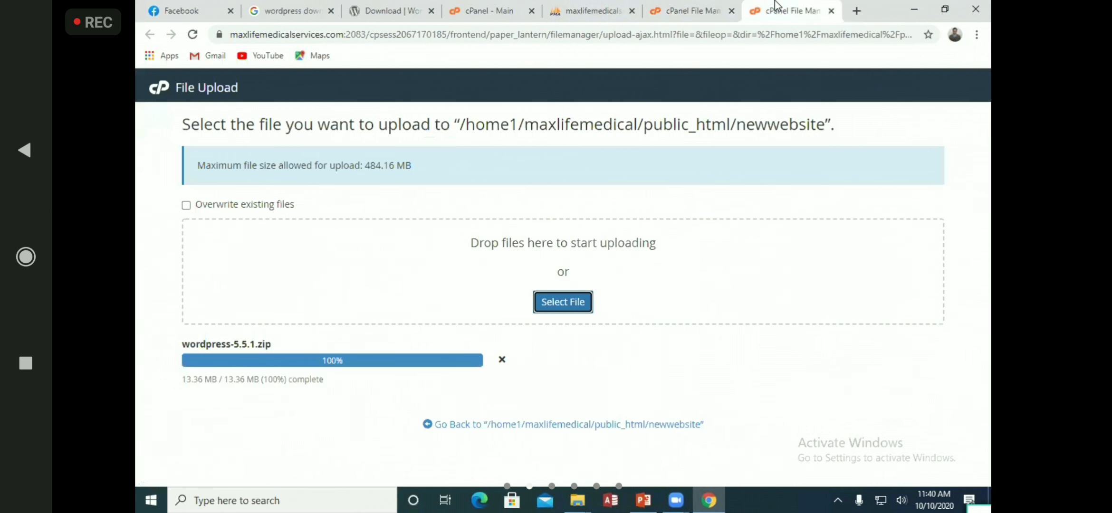
pyautogui.click(656, 6)
pyautogui.click(646, 170)
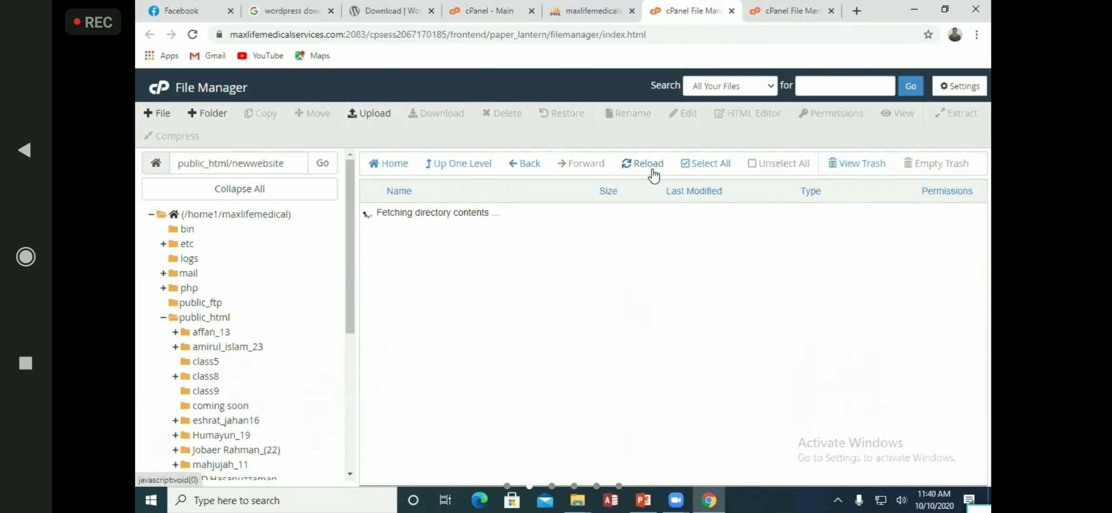
# Reopen public_html/newwebsite in File Manager
pyautogui.click(228, 323)
pyautogui.scroll(-2, 345, 284)
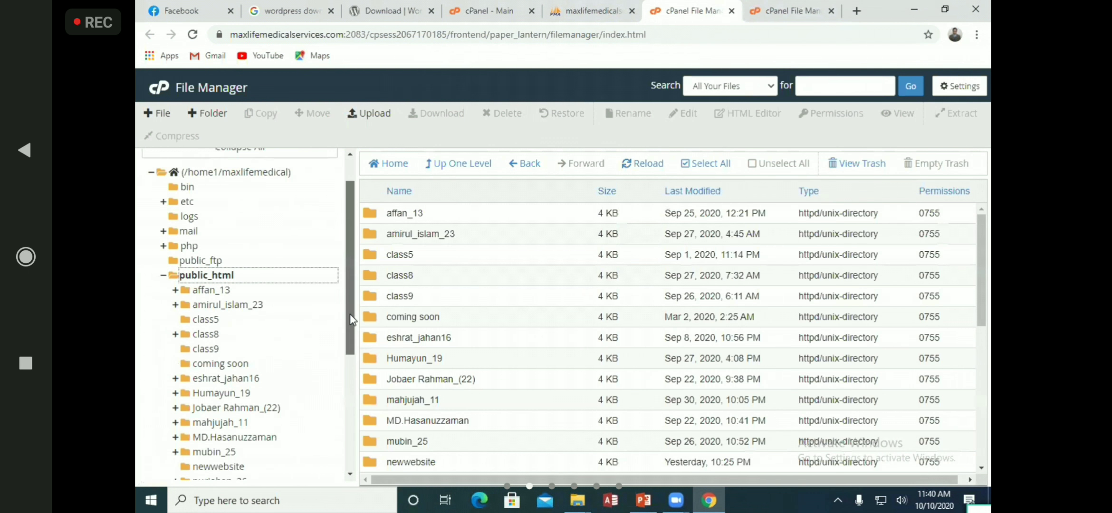
pyautogui.click(387, 461)
pyautogui.doubleClick(383, 461)
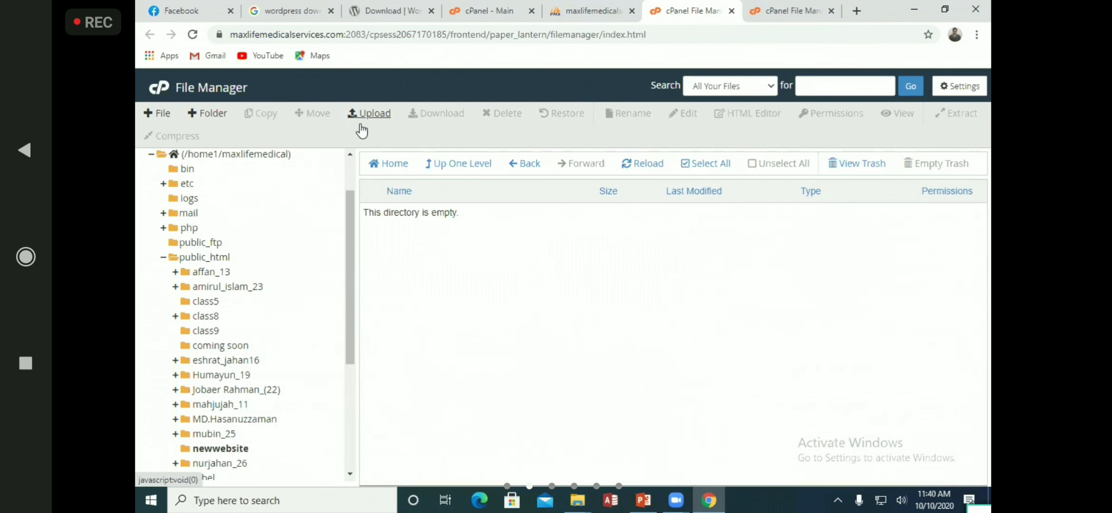
# Re-upload wordpress-5.5.1.zip, overwrite the existing copy, and reload File Manager
pyautogui.click(386, 115)
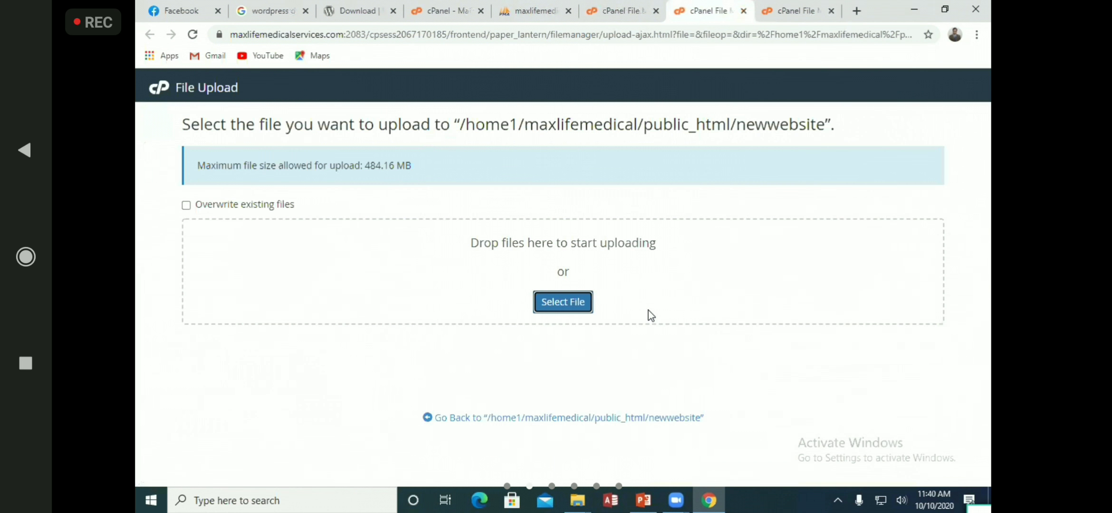
pyautogui.click(563, 302)
pyautogui.click(307, 116)
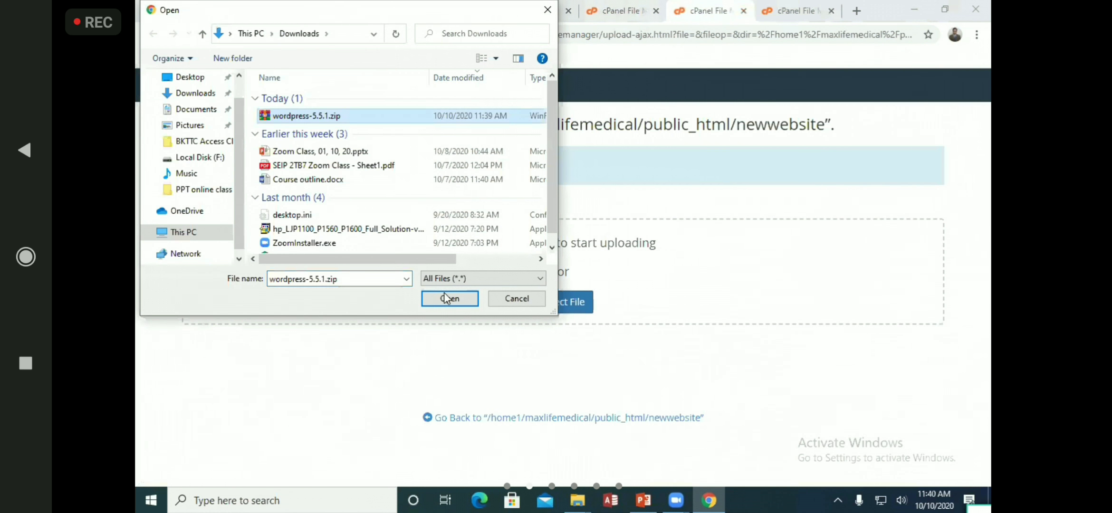
pyautogui.click(450, 298)
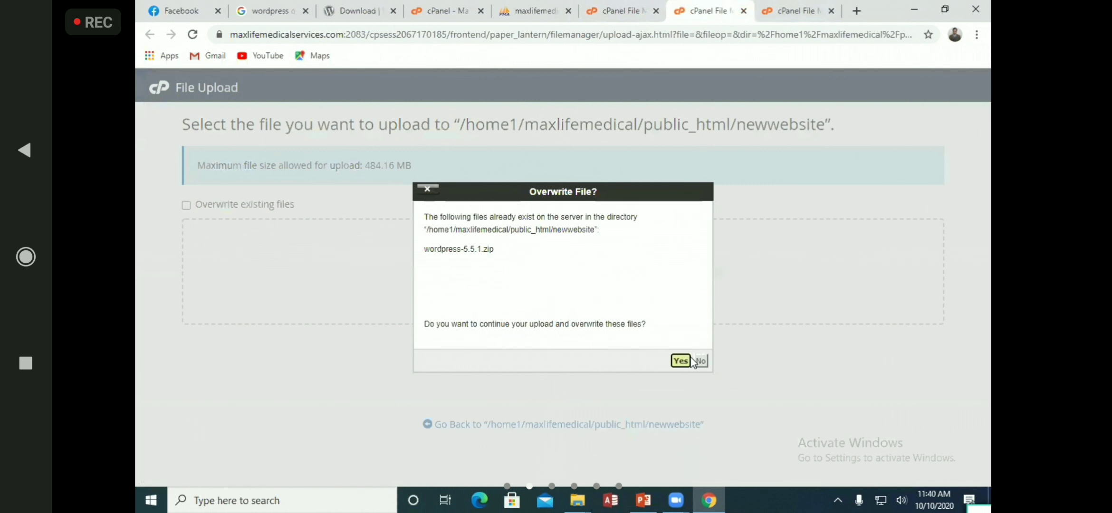
pyautogui.click(688, 360)
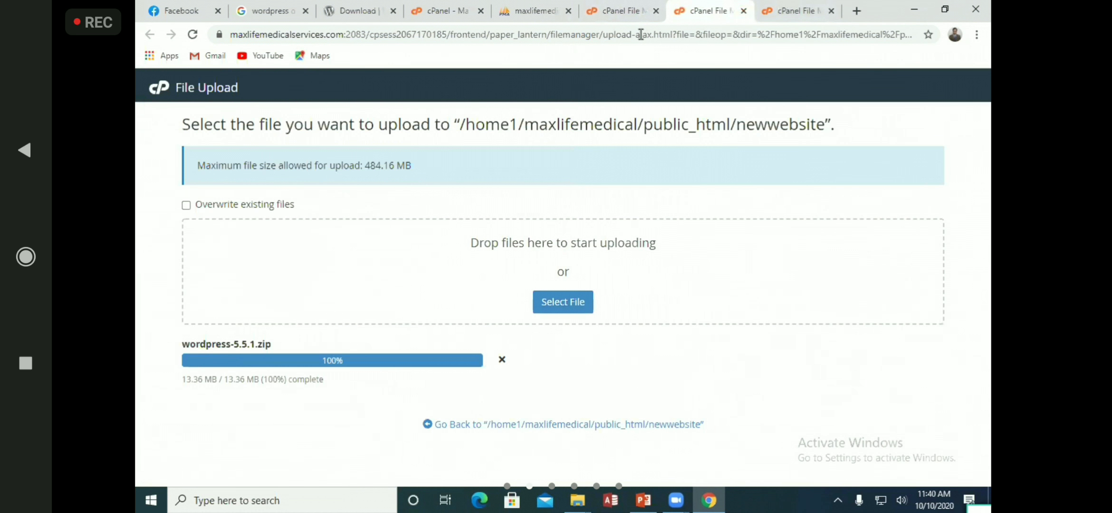
pyautogui.hotkey('ctrl', 'shift', 'Tab')
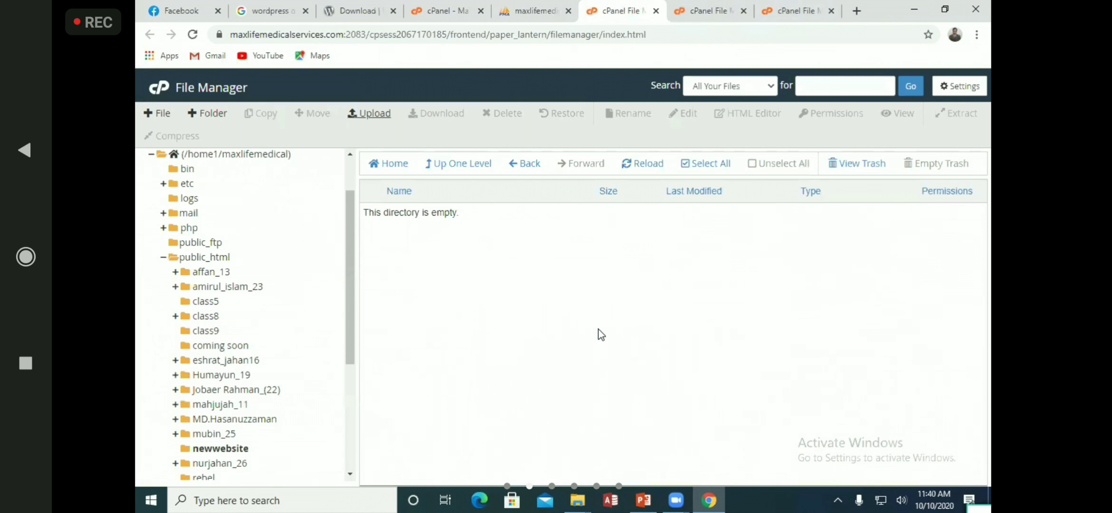
pyautogui.press('F5')
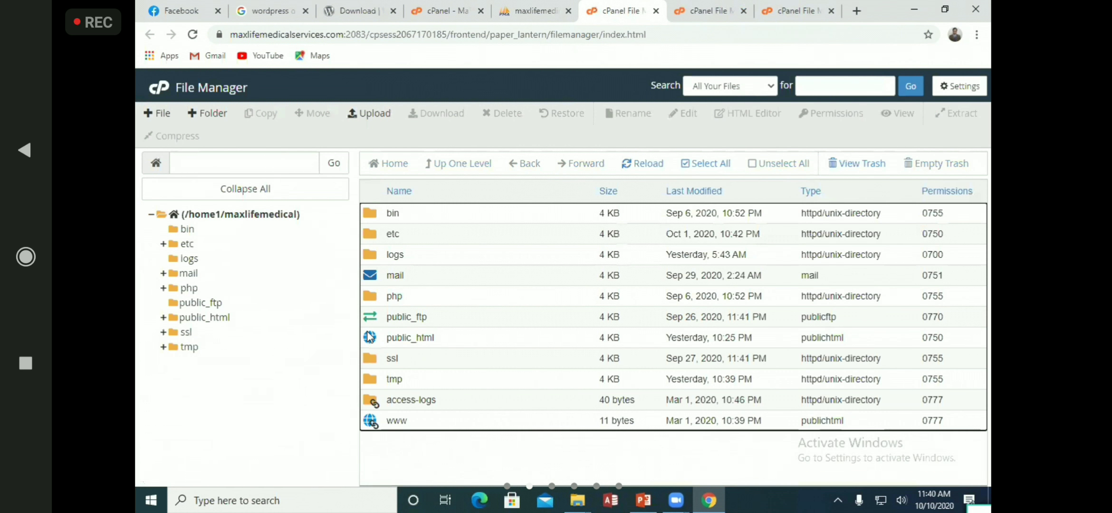
# Open newwebsite, select the uploaded zip, and close the leftover upload tabs
pyautogui.doubleClick(396, 339)
pyautogui.scroll(-1, 463, 403)
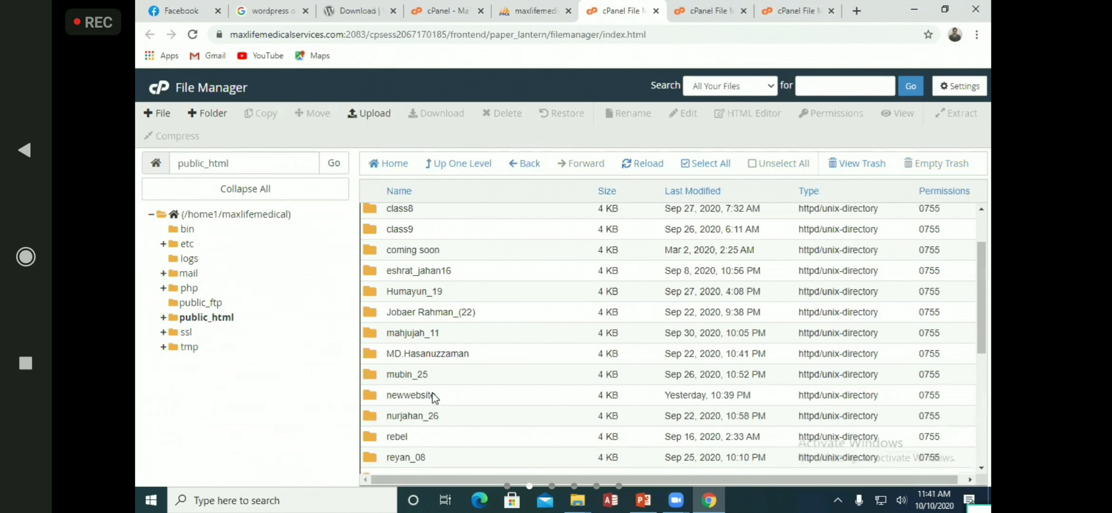
pyautogui.click(387, 395)
pyautogui.doubleClick(388, 394)
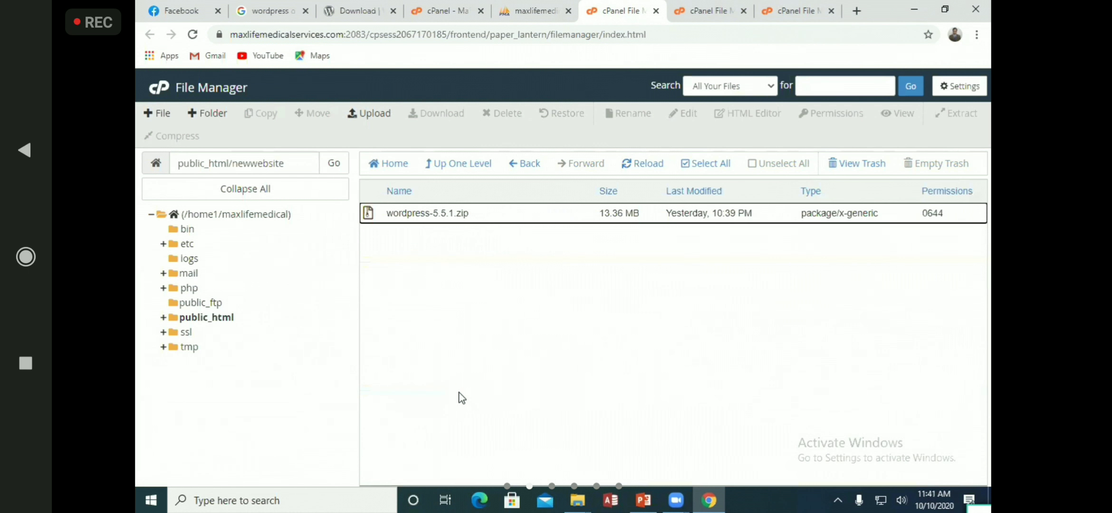
pyautogui.click(443, 222)
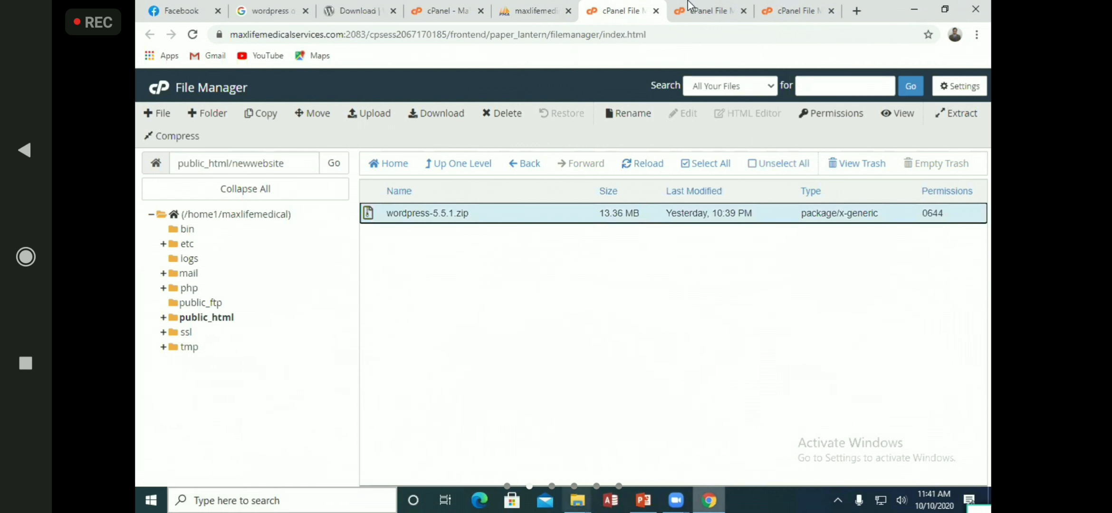
pyautogui.click(740, 9)
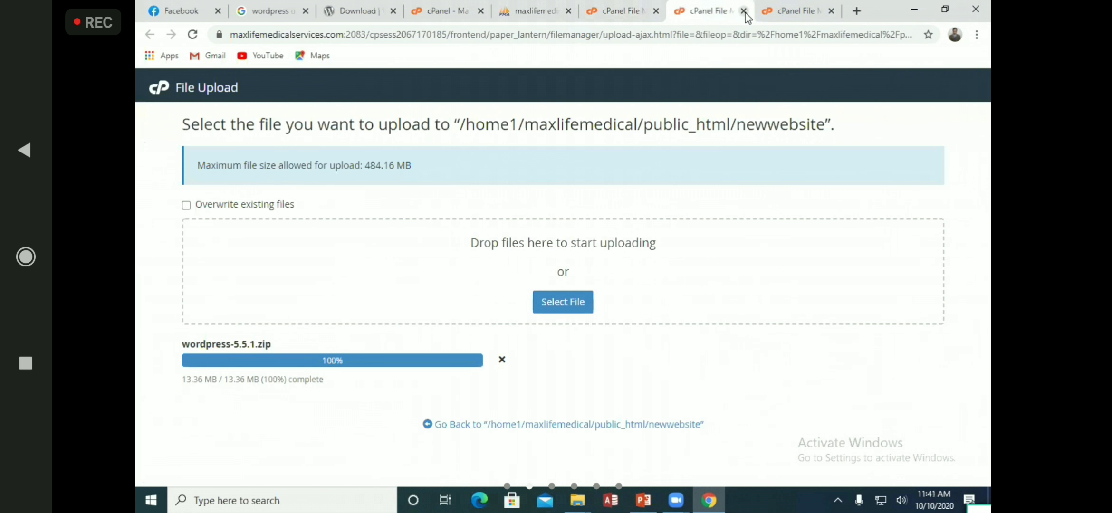
pyautogui.click(744, 10)
pyautogui.click(744, 11)
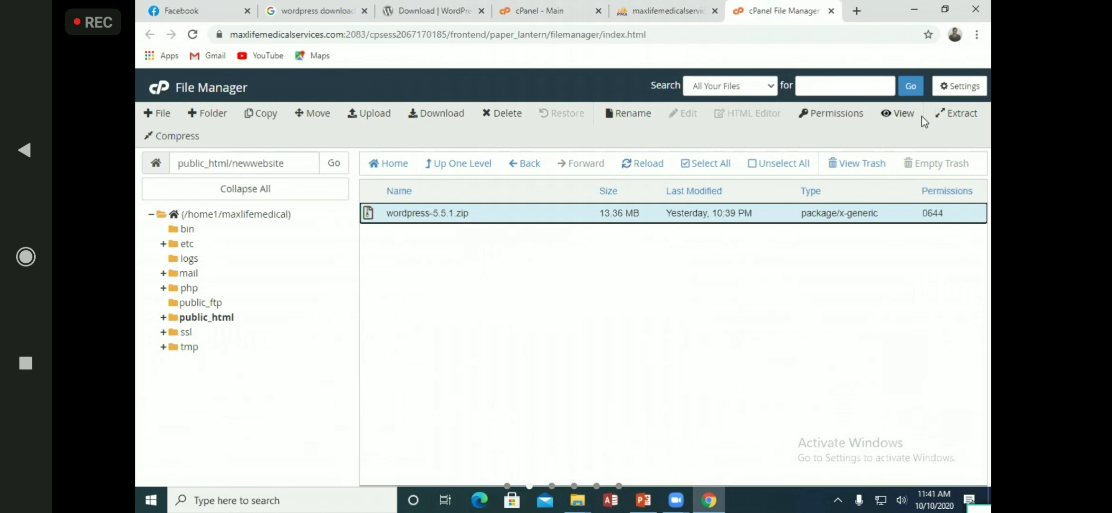
# Extract wordpress-5.5.1.zip into newwebsite and reload to show the wordpress folder
pyautogui.click(966, 115)
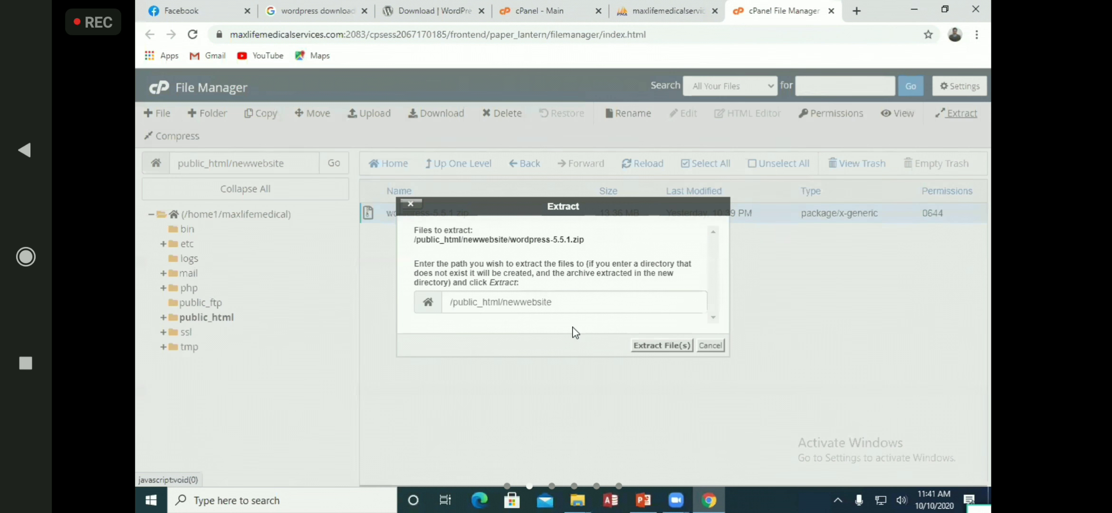
pyautogui.press('Return')
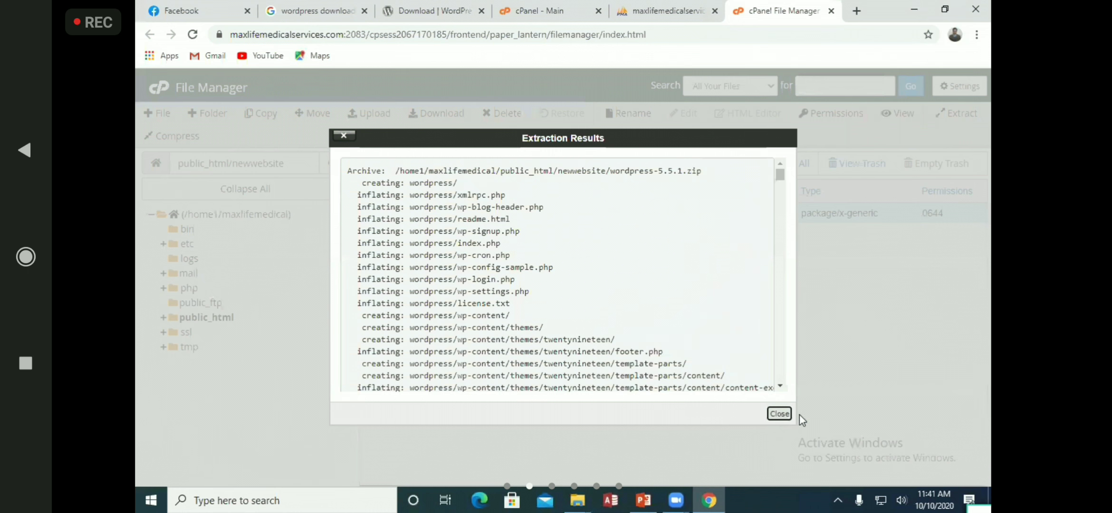
pyautogui.click(781, 417)
pyautogui.click(642, 162)
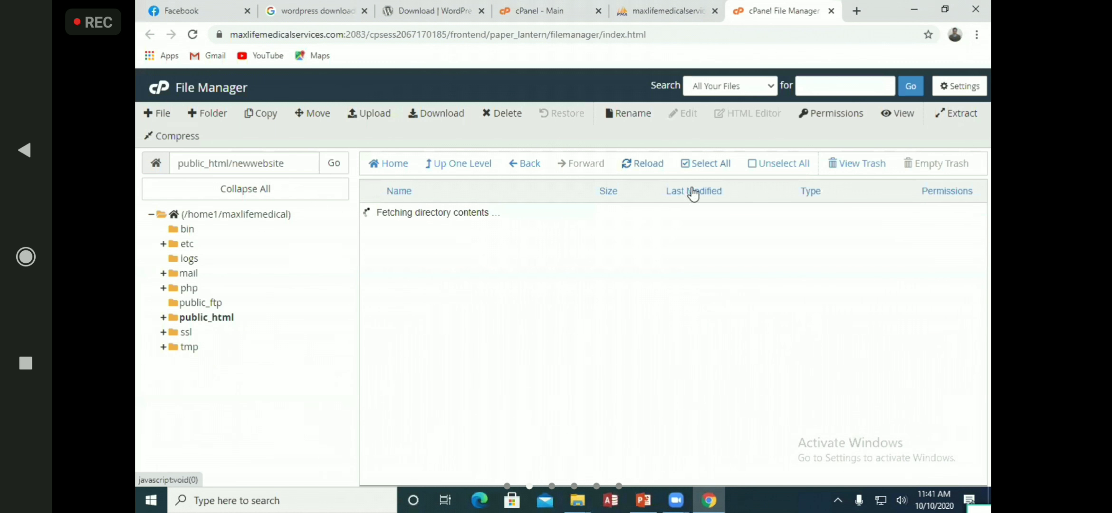
# Permanently delete wordpress-5.5.1.zip, skipping the trash
pyautogui.click(410, 236)
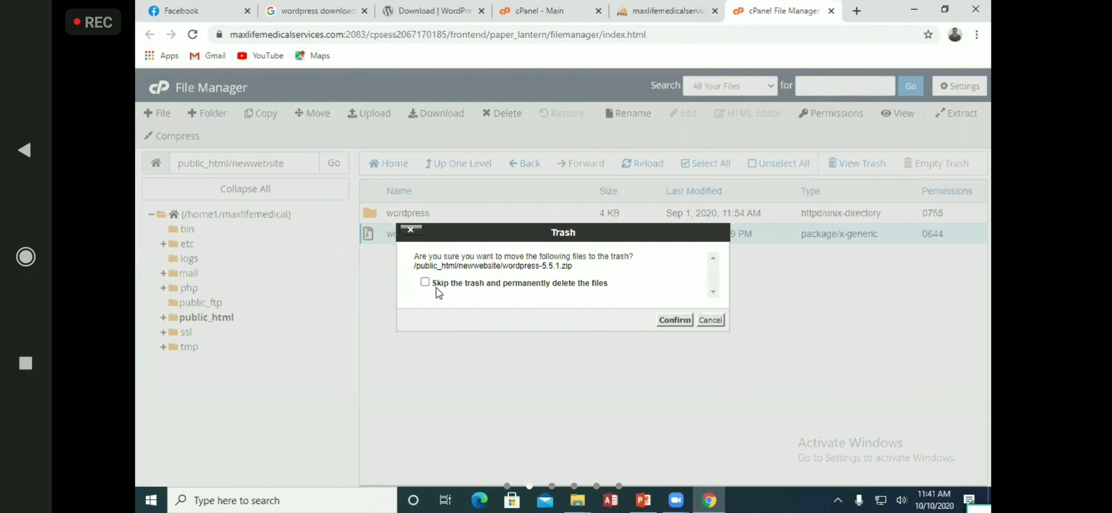
pyautogui.click(424, 282)
pyautogui.click(666, 324)
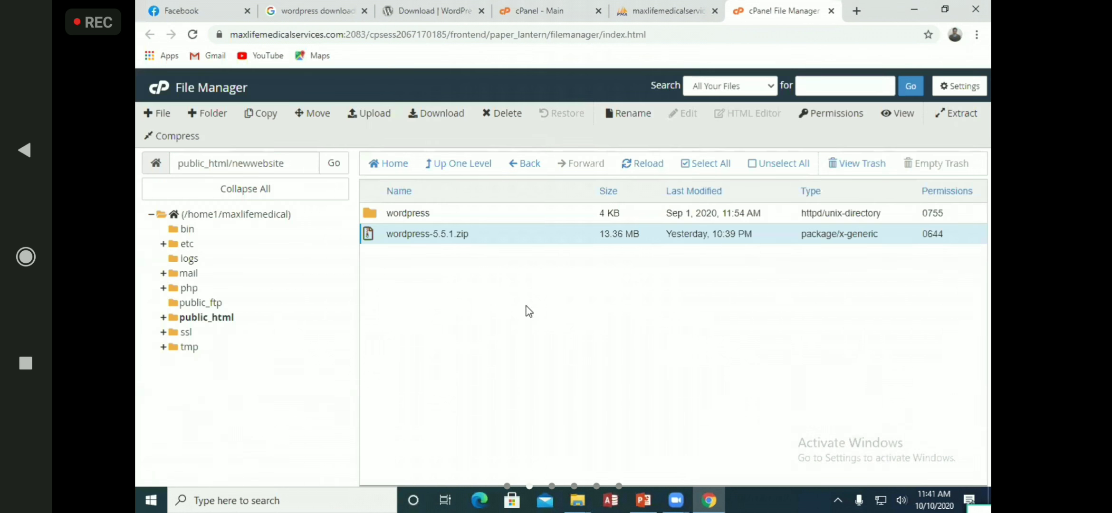
pyautogui.click(374, 220)
# Move all files from the wordpress folder up into /public_html/newwebsite/
pyautogui.doubleClick(374, 220)
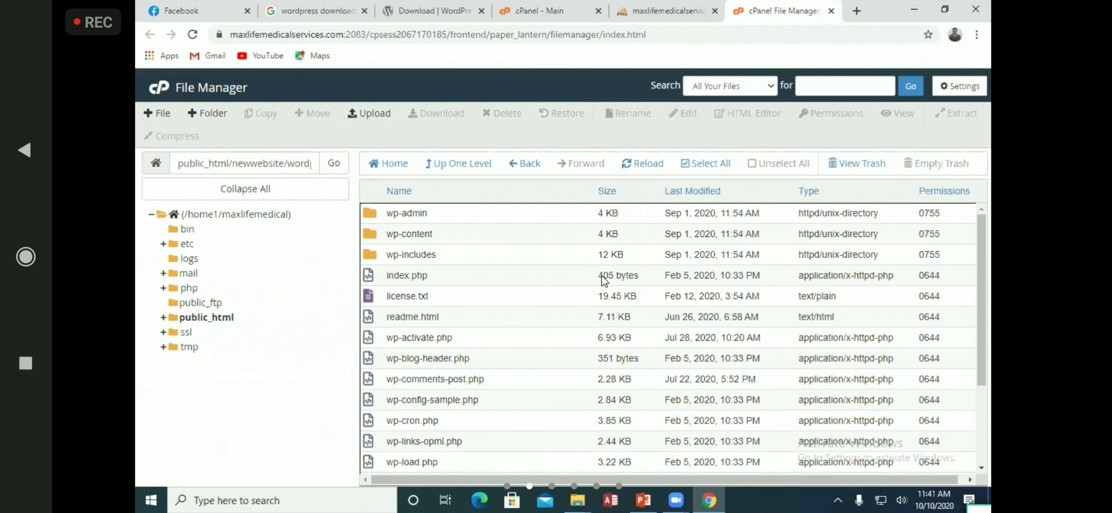
pyautogui.click(694, 174)
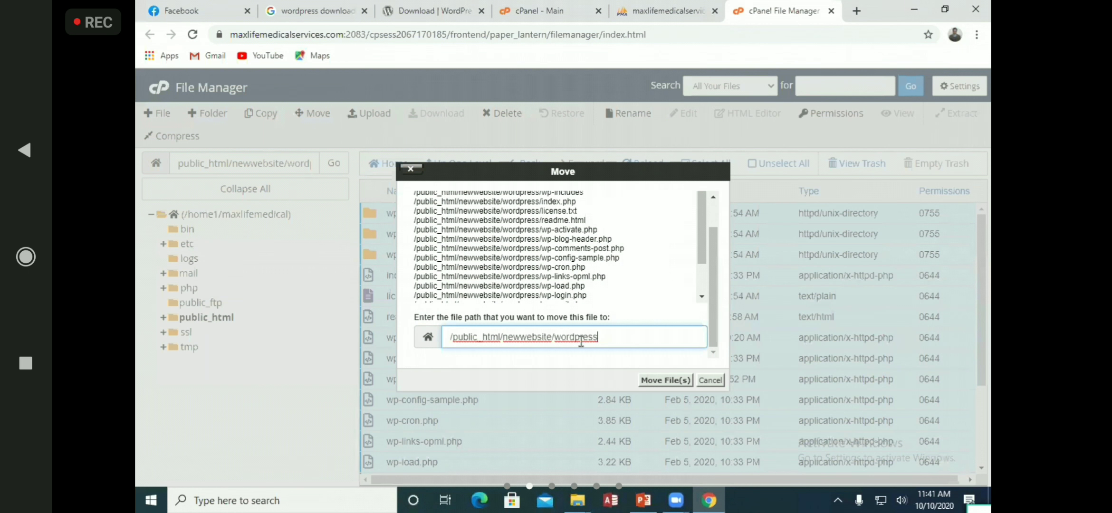
pyautogui.moveTo(597, 337); pyautogui.dragTo(557, 339)
pyautogui.press('BackSpace')
pyautogui.click(665, 380)
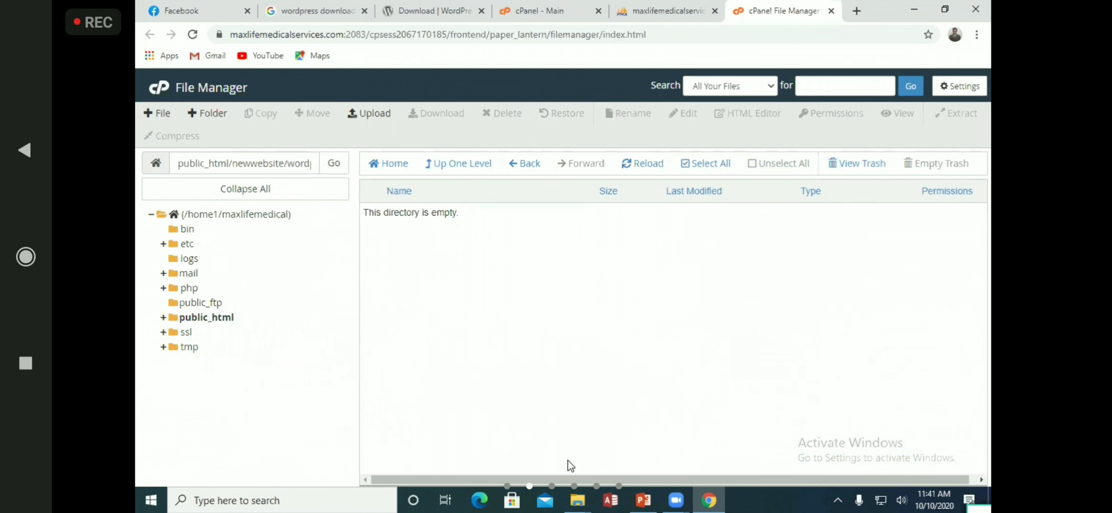
# Go to public_html in the folder tree to list its contents, including newwebsite
pyautogui.click(222, 320)
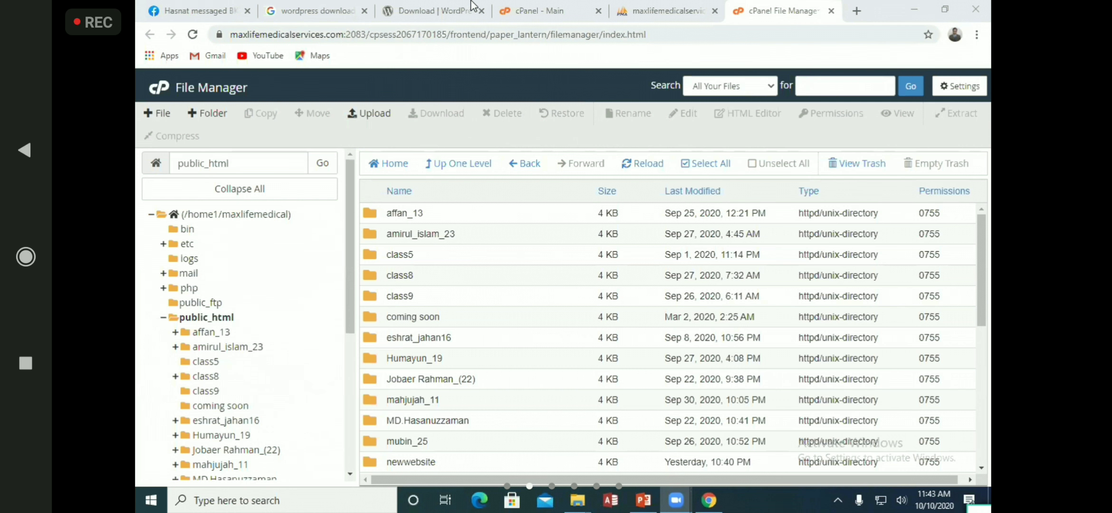
pyautogui.hotkey('ctrl', 'shift', 'Tab')
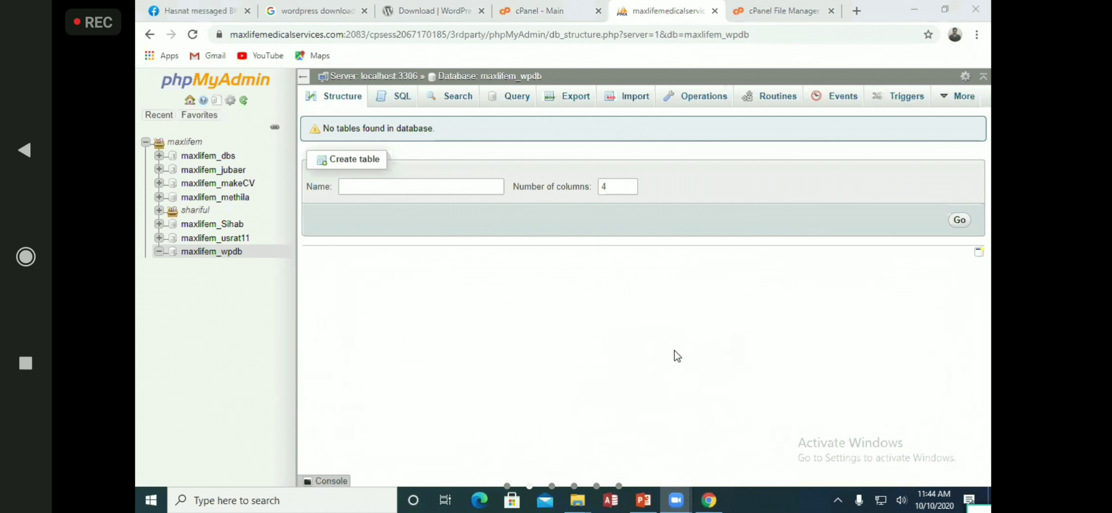
pyautogui.click(780, 12)
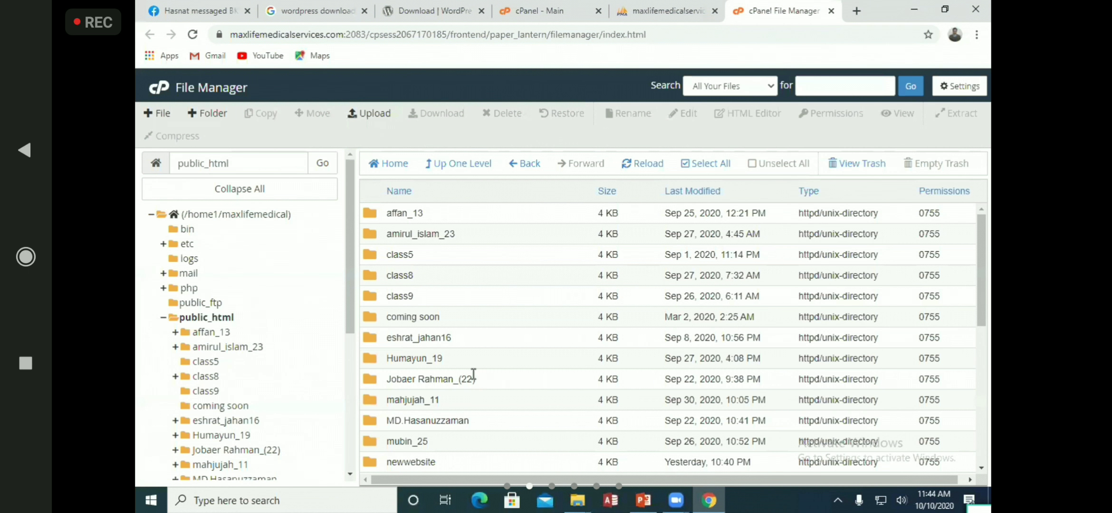
# Open the newwebsite folder and paste the site's domain into a new tab
pyautogui.scroll(-3, 412, 430)
pyautogui.doubleClick(418, 395)
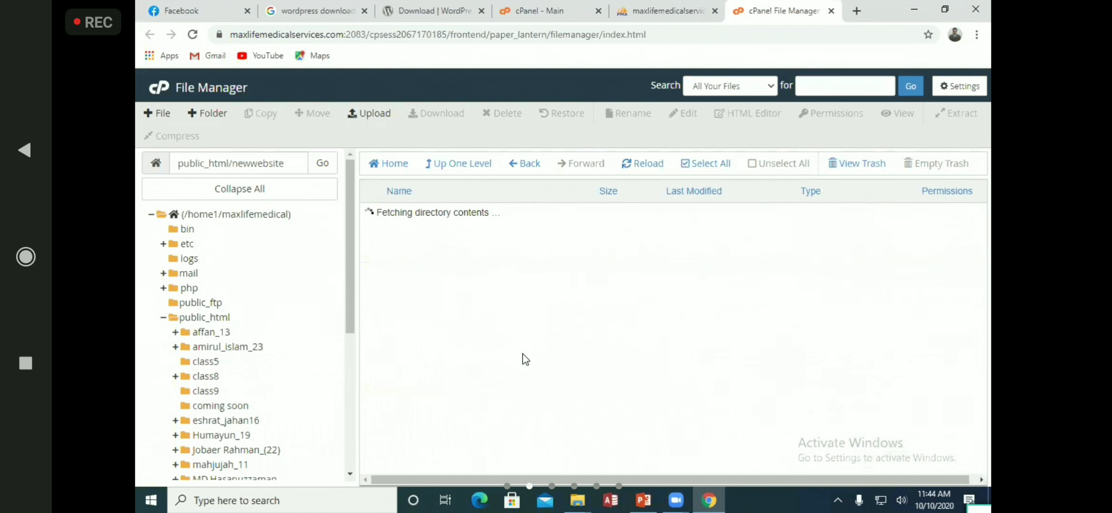
pyautogui.moveTo(343, 33); pyautogui.dragTo(230, 34)
pyautogui.hotkey('ctrl', 'c')
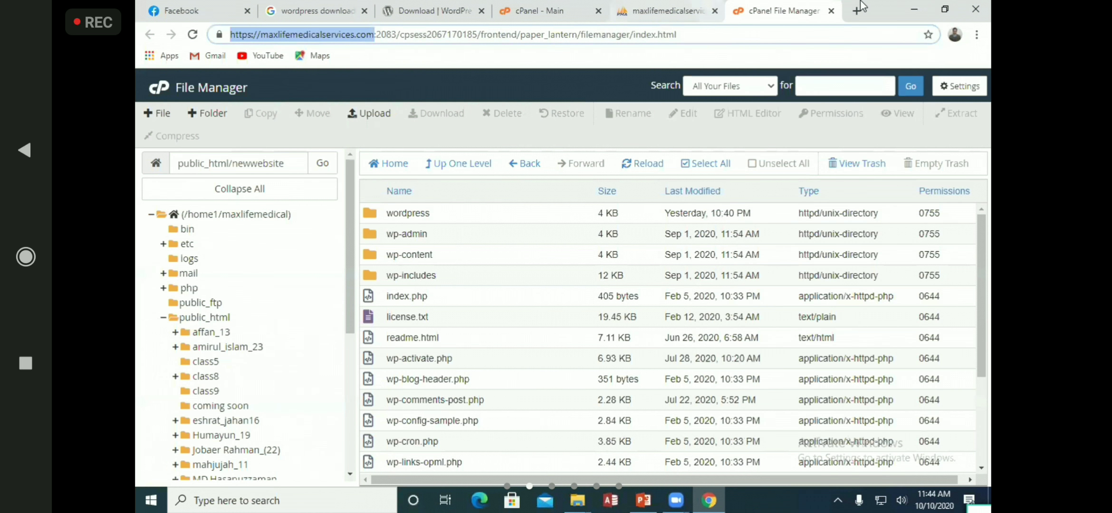
pyautogui.hotkey('ctrl', 't')
pyautogui.hotkey('ctrl', 'v')
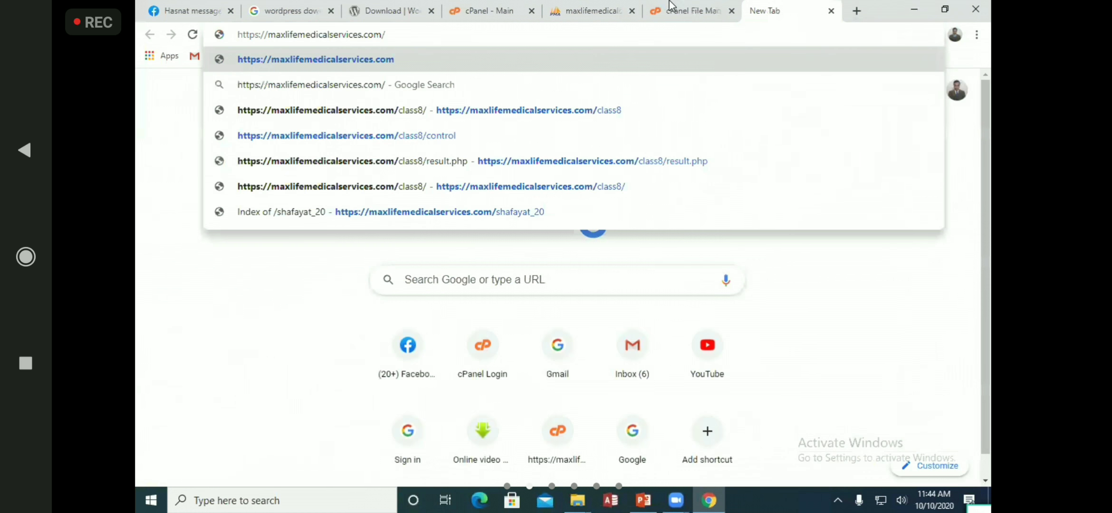
pyautogui.click(671, 6)
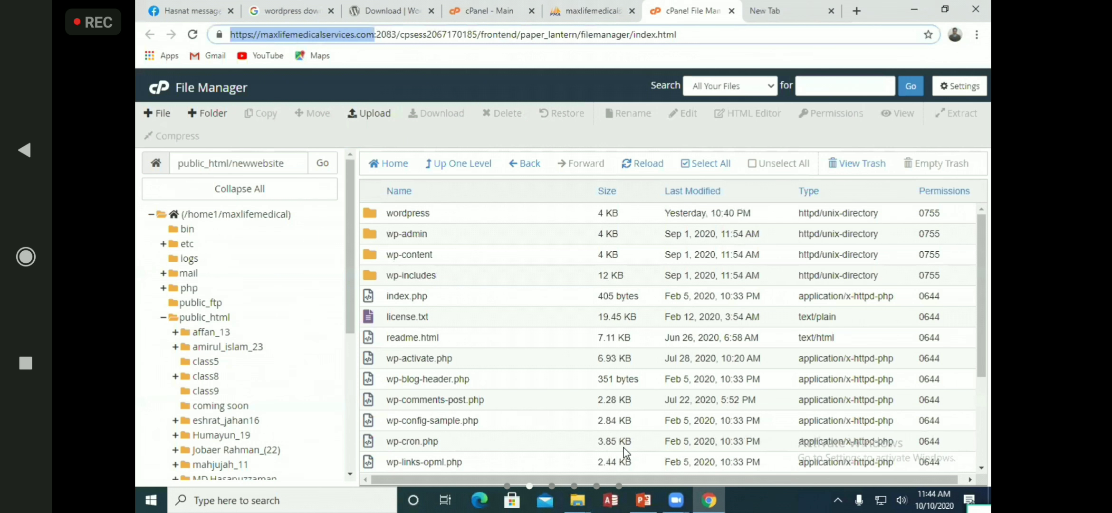
# Load the domain plus /newwebsite, which shows a PHP parse error in functions.php
pyautogui.doubleClick(280, 163)
pyautogui.hotkey('ctrl', 'c')
pyautogui.click(784, 10)
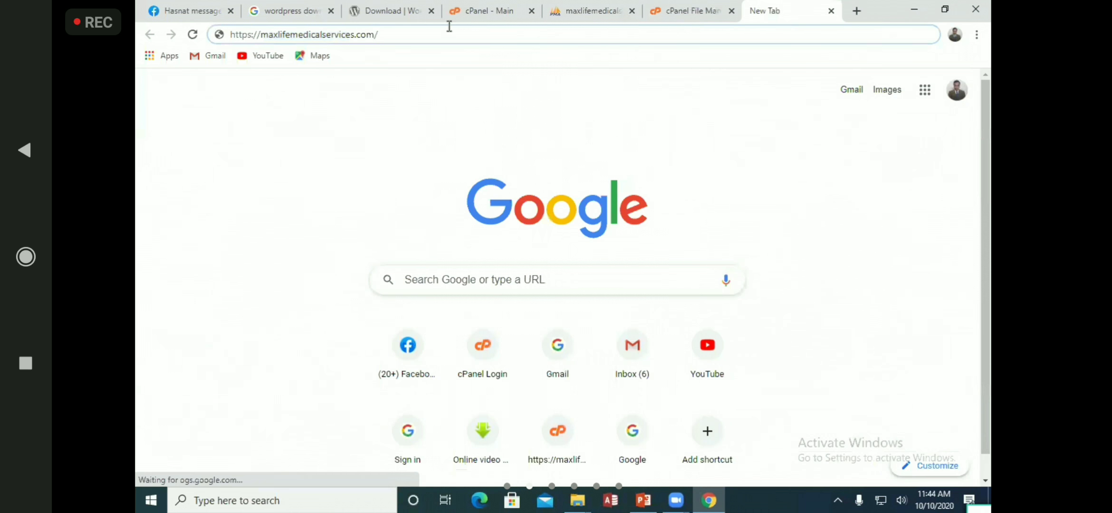
pyautogui.hotkey('ctrl', 'v')
pyautogui.press('Return')
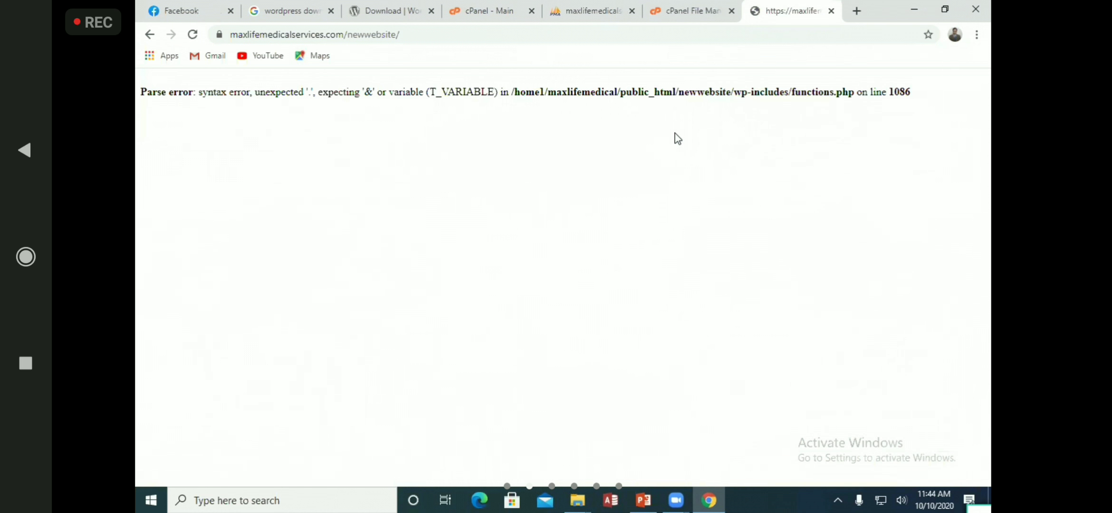
pyautogui.click(690, 11)
pyautogui.scroll(-3, 423, 278)
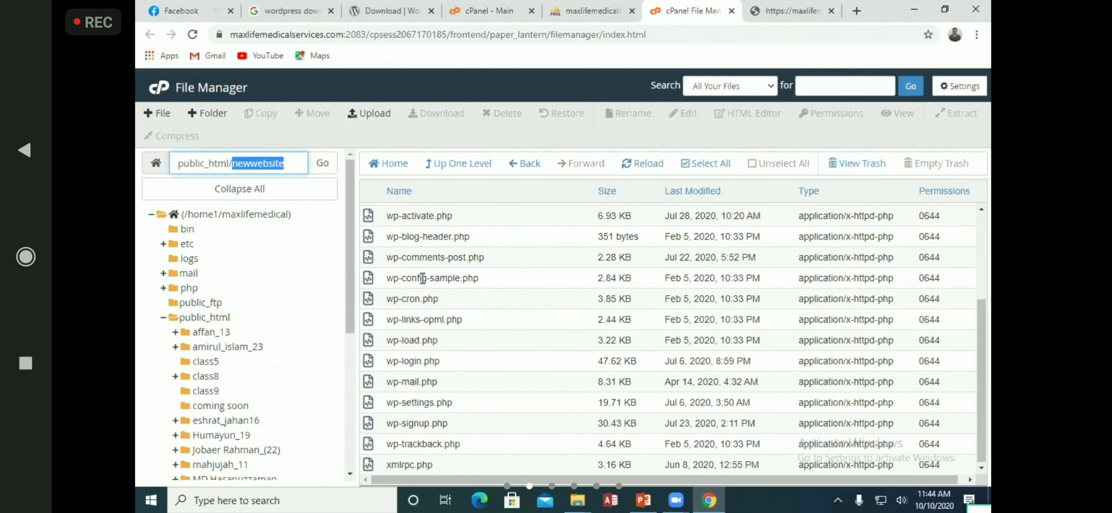
pyautogui.scroll(3, 423, 278)
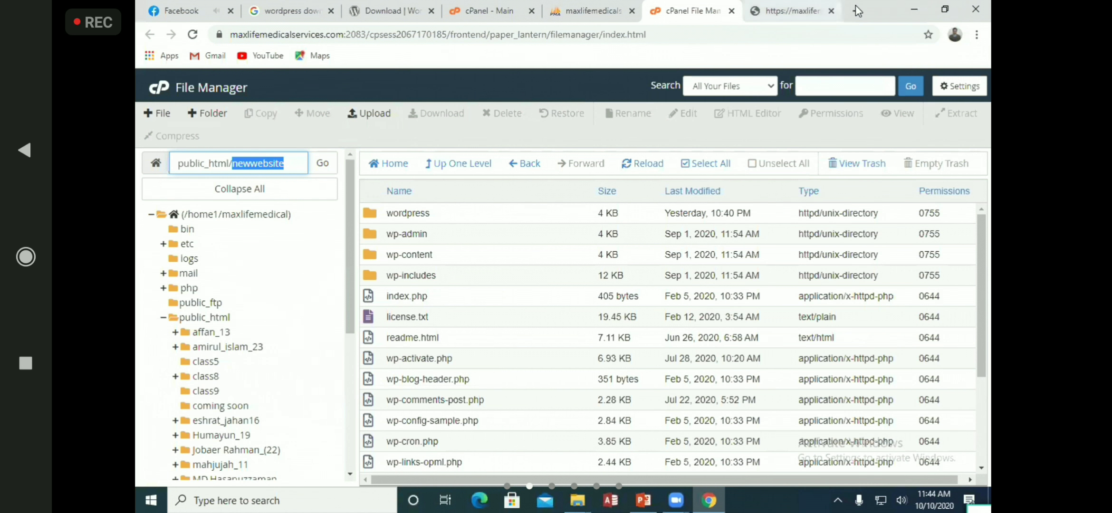
# Open the All Releases list on the wordpress.org download page
pyautogui.click(387, 9)
pyautogui.scroll(-1, 737, 315)
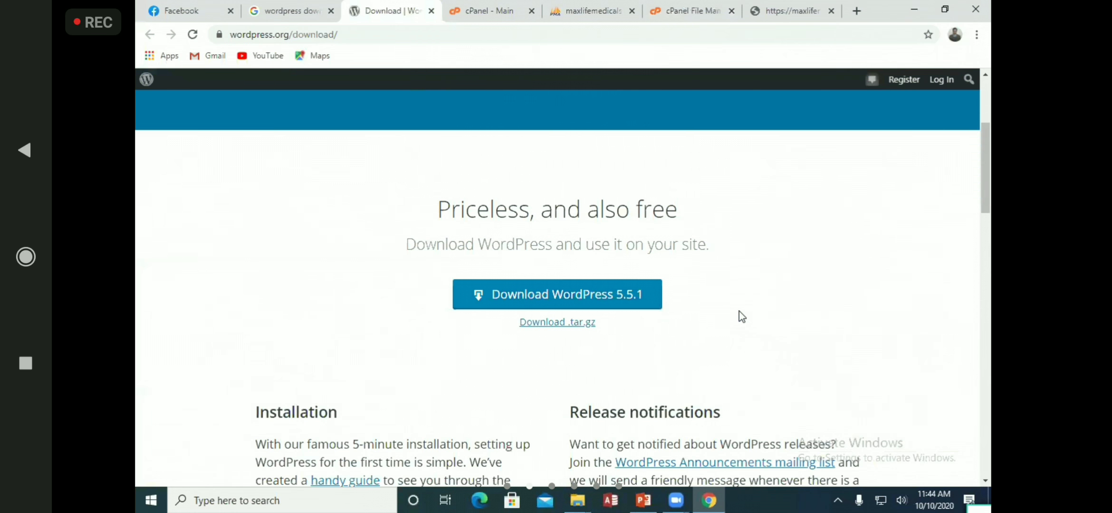
pyautogui.scroll(-5, 703, 318)
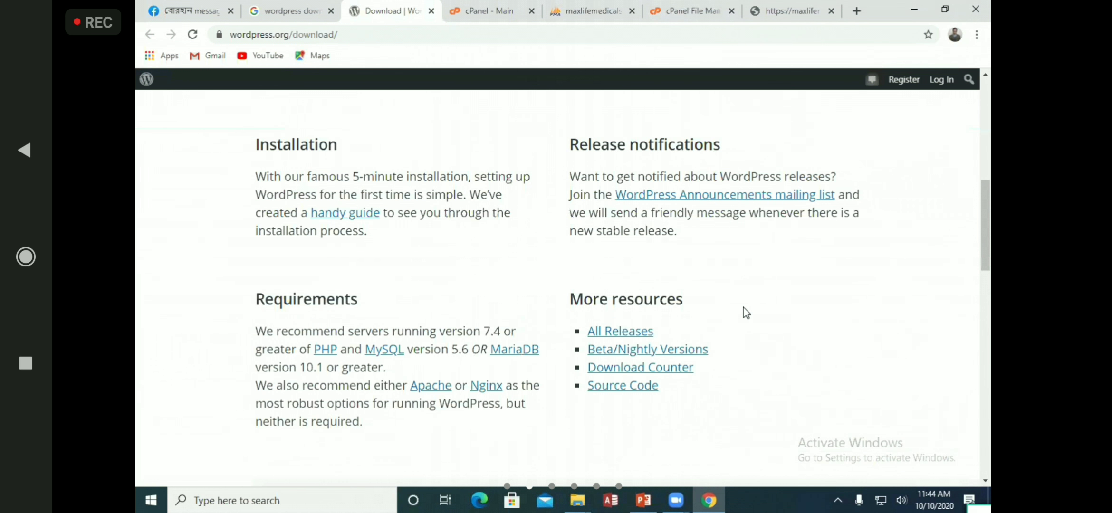
pyautogui.scroll(-5, 746, 313)
pyautogui.scroll(4, 746, 312)
pyautogui.scroll(5, 744, 311)
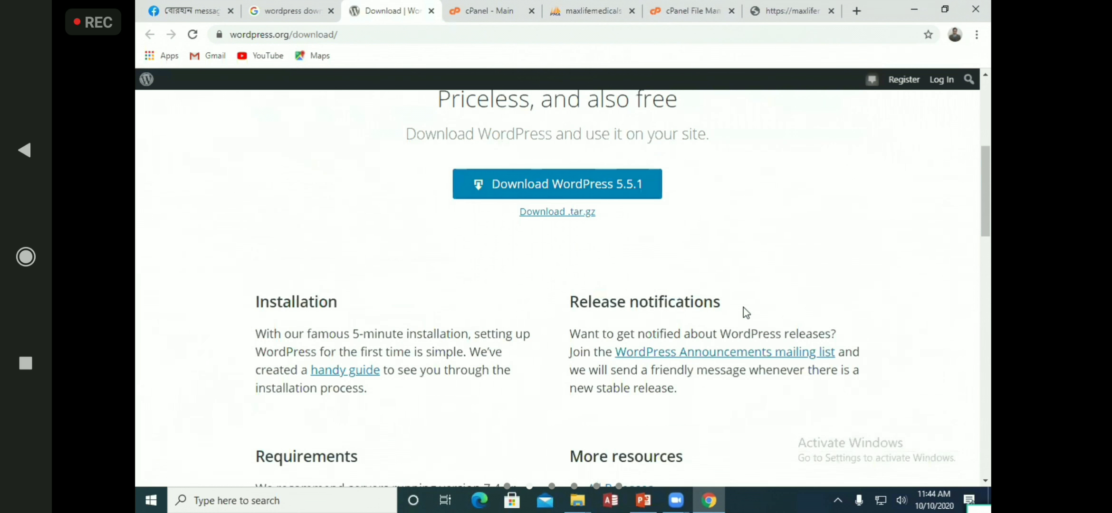
pyautogui.scroll(-4, 725, 308)
pyautogui.click(619, 333)
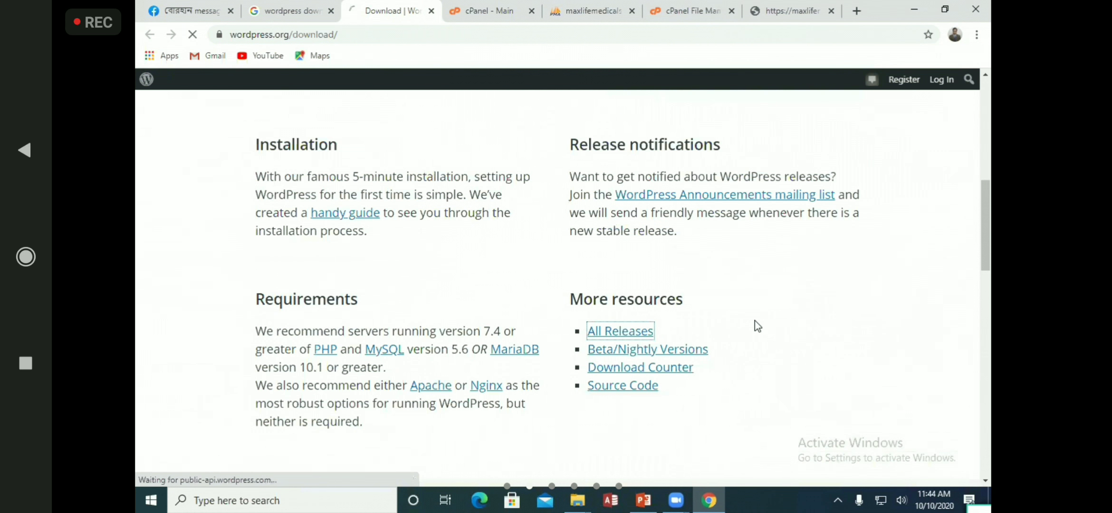
# Download the WordPress 4.9.15 zip from the releases archive
pyautogui.scroll(-4, 757, 326)
pyautogui.scroll(-8, 808, 310)
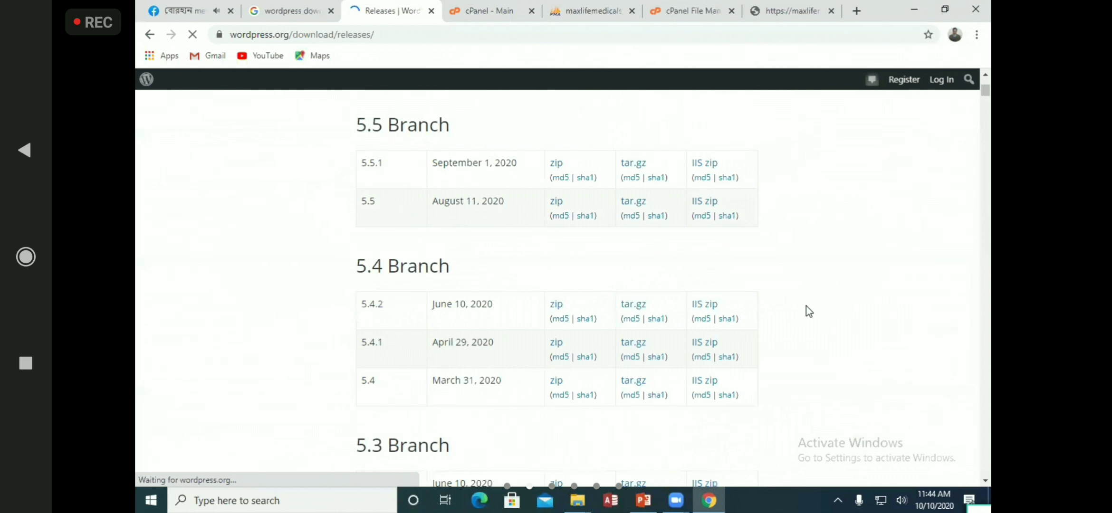
pyautogui.scroll(-10, 807, 307)
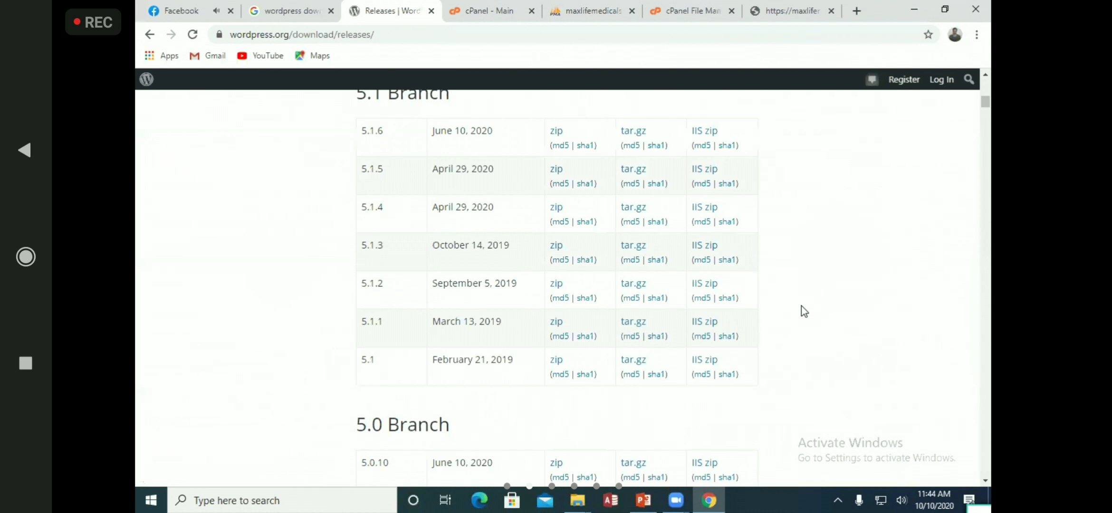
pyautogui.scroll(-15, 802, 306)
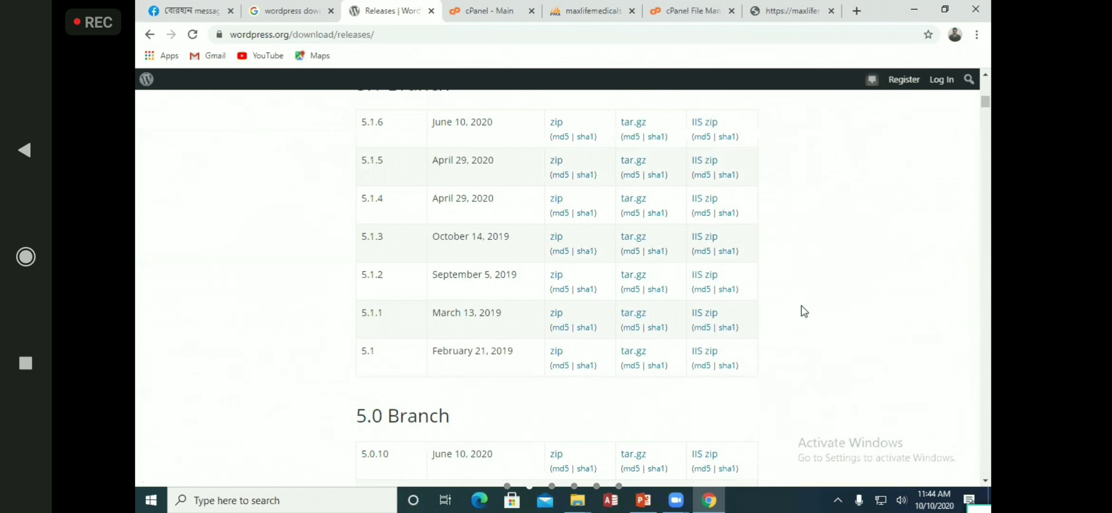
pyautogui.scroll(5, 794, 306)
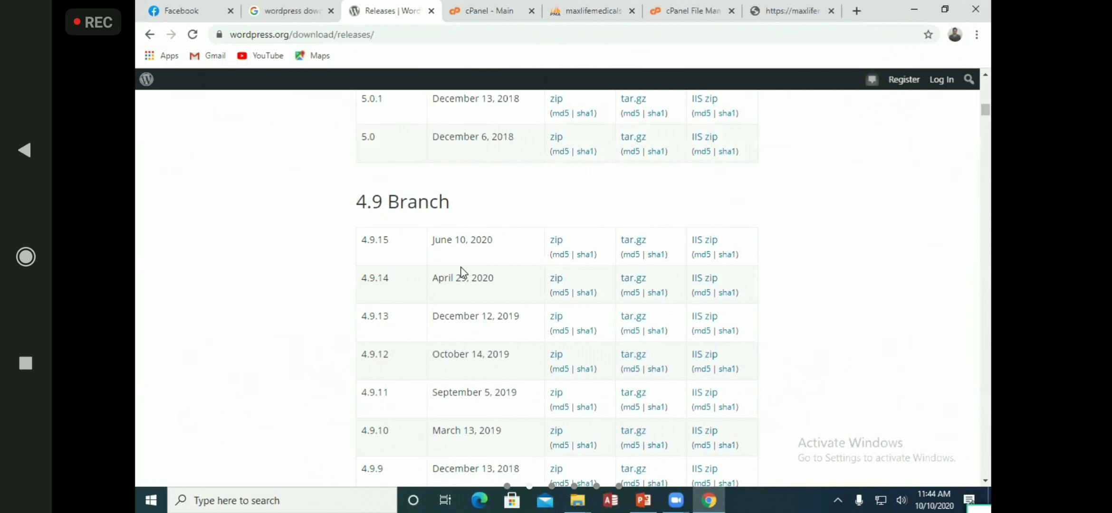
pyautogui.click(558, 248)
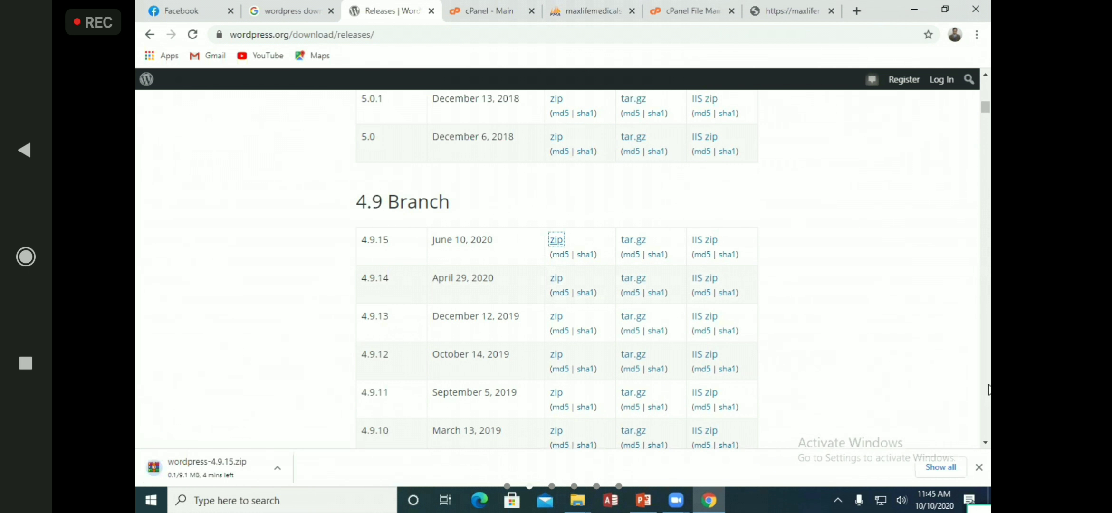
# Open public_html/newwebsite in the hosting File Manager
pyautogui.click(512, 7)
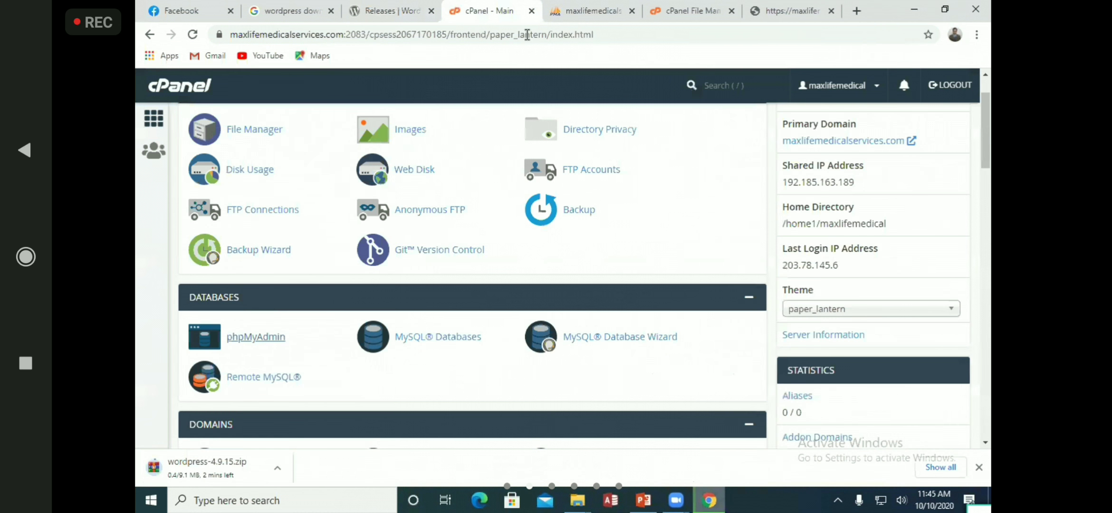
pyautogui.click(388, 7)
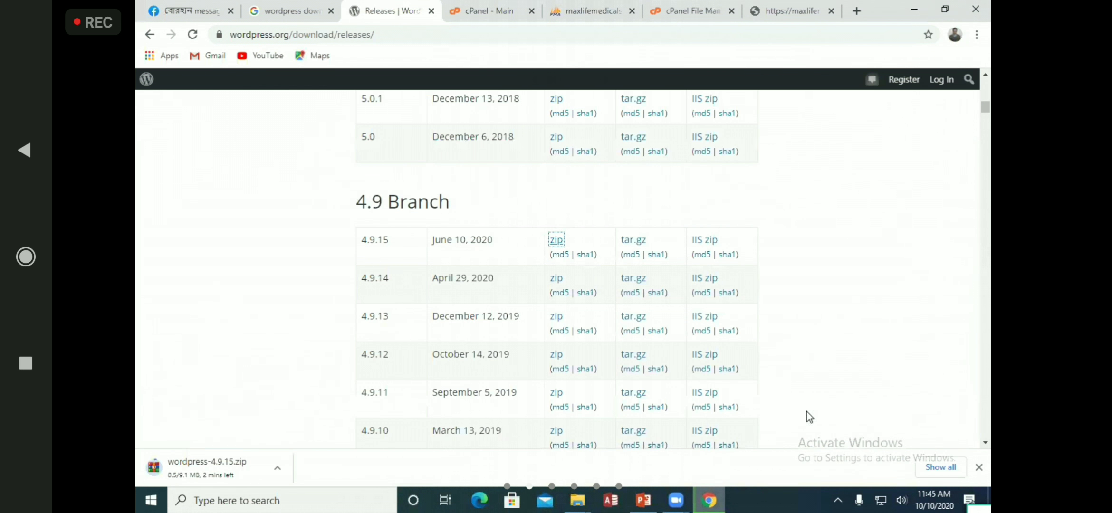
pyautogui.click(684, 9)
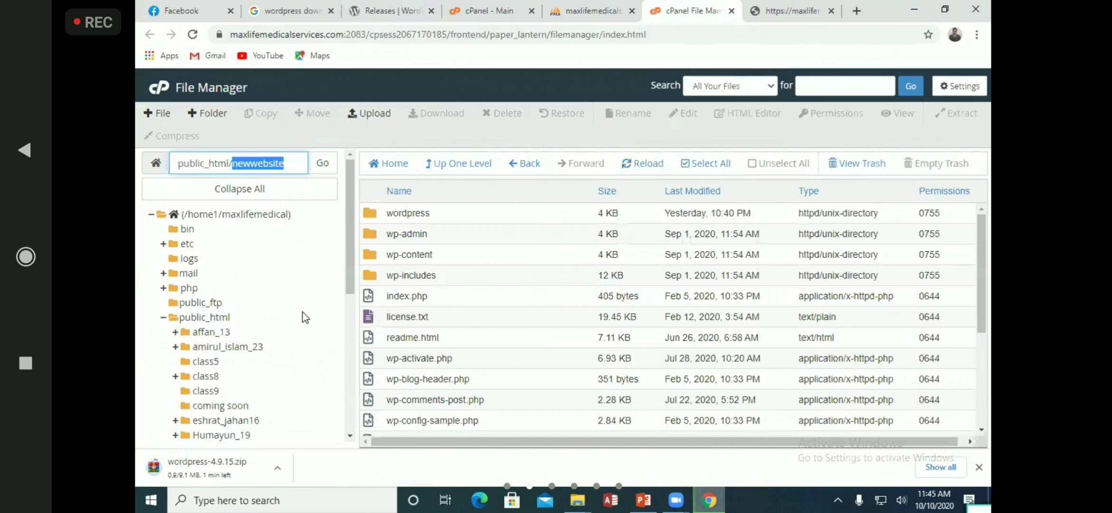
pyautogui.click(242, 314)
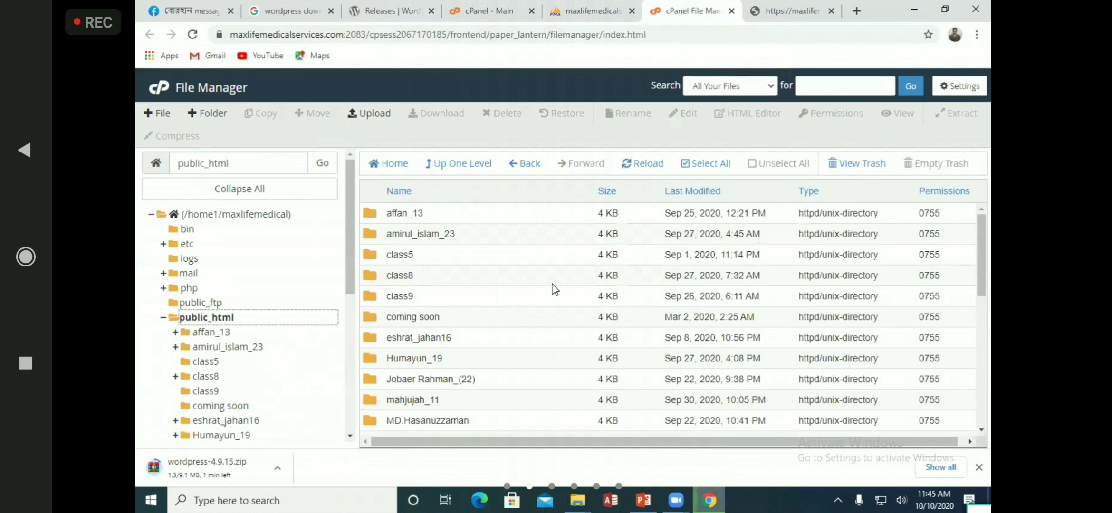
pyautogui.scroll(-3, 475, 333)
pyautogui.doubleClick(377, 329)
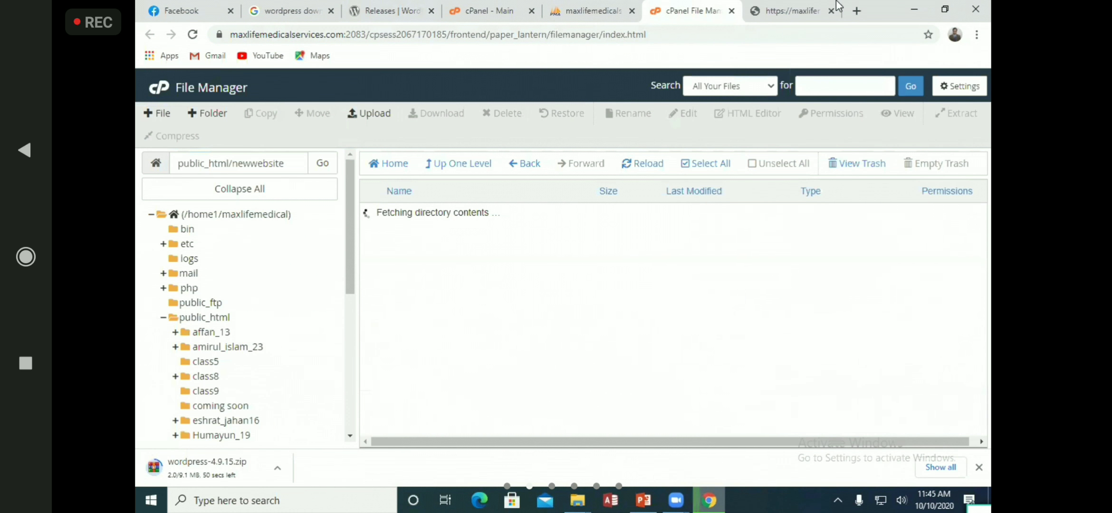
# Reload the /newwebsite site to confirm the parse error persists
pyautogui.click(798, 10)
pyautogui.click(192, 37)
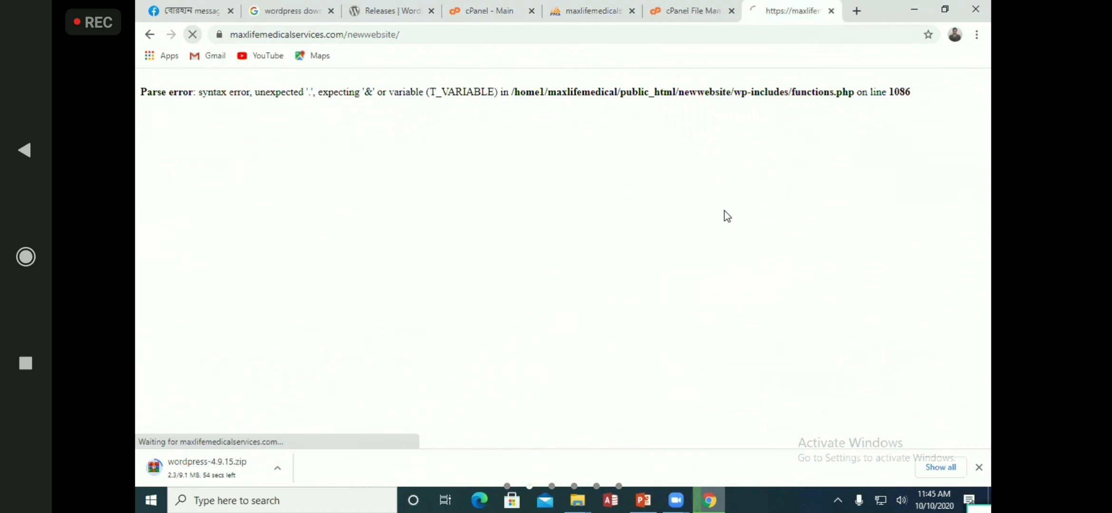
pyautogui.click(694, 7)
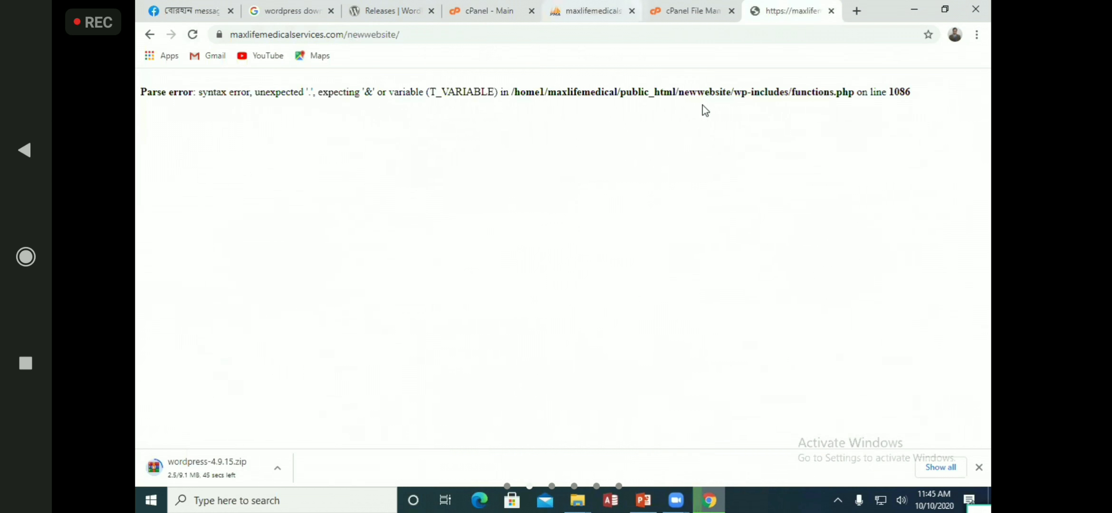
pyautogui.scroll(-5, 546, 310)
pyautogui.scroll(5, 546, 309)
pyautogui.scroll(1, 653, 202)
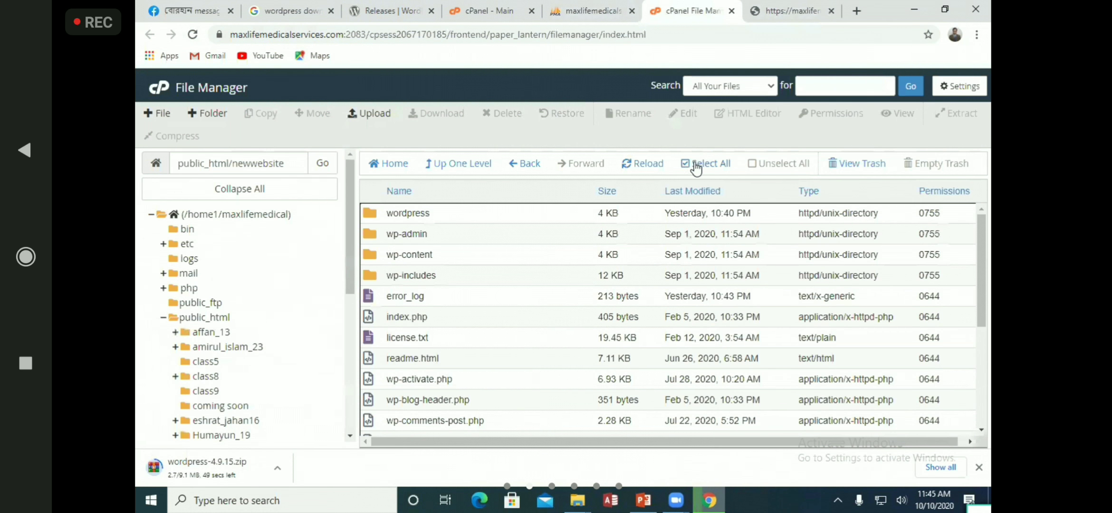
# Select everything in newwebsite and delete it permanently, skipping the trash
pyautogui.click(684, 166)
pyautogui.click(531, 124)
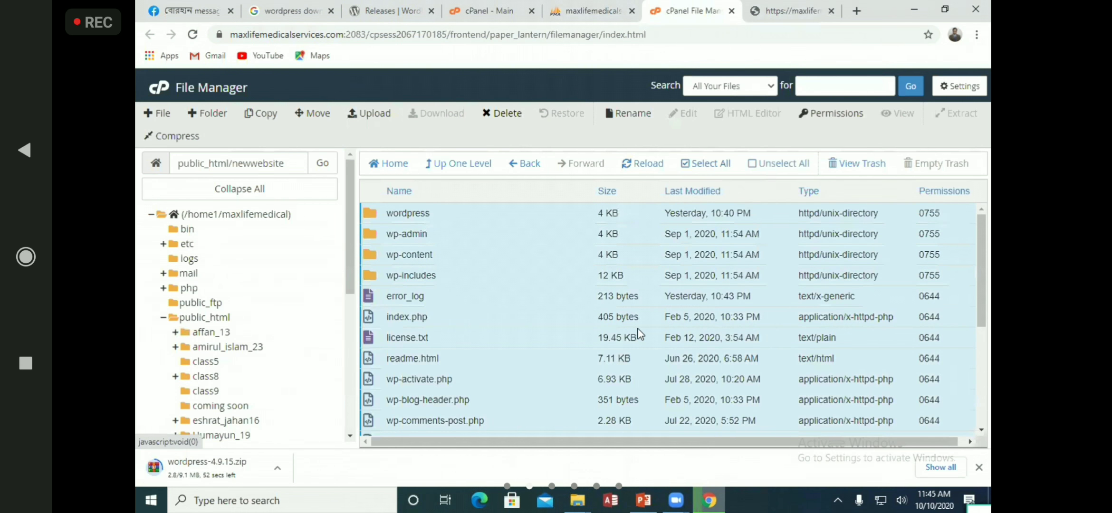
pyautogui.click(425, 323)
pyautogui.click(673, 362)
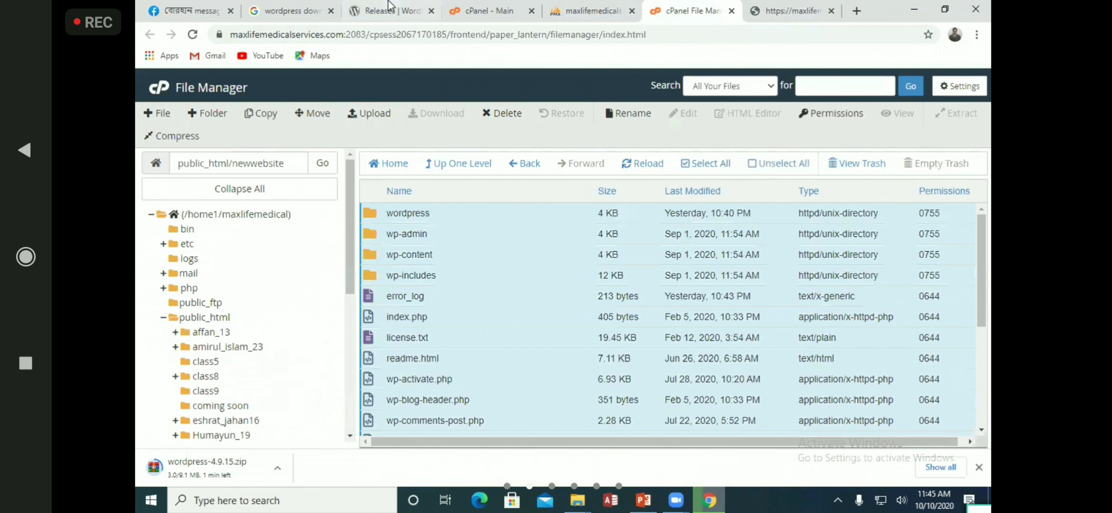
pyautogui.click(419, 13)
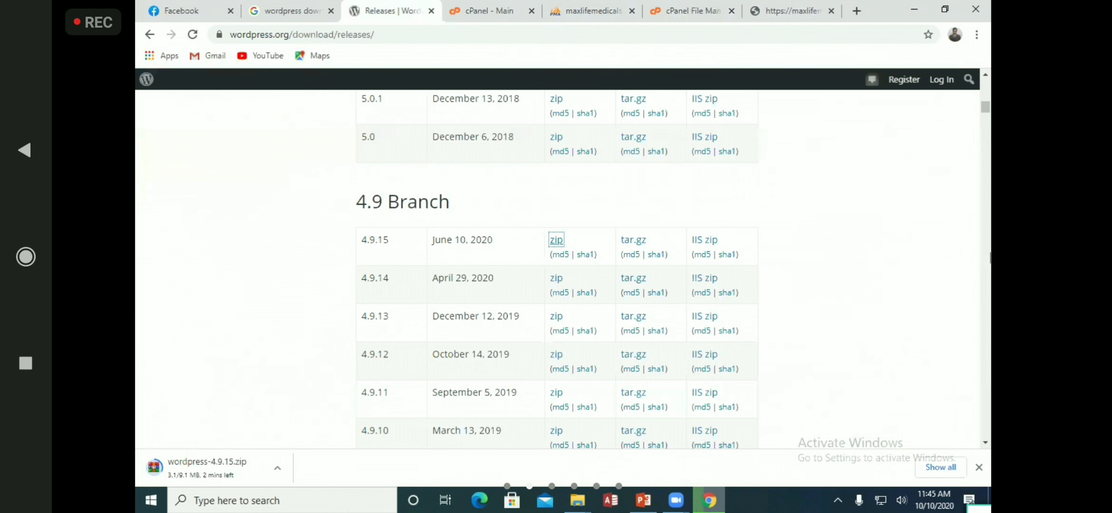
# Remove wordpress-5.5.1.zip, Course outline.docx, ZoomInstaller.exe and other old entries from Chrome's downloads
pyautogui.click(941, 467)
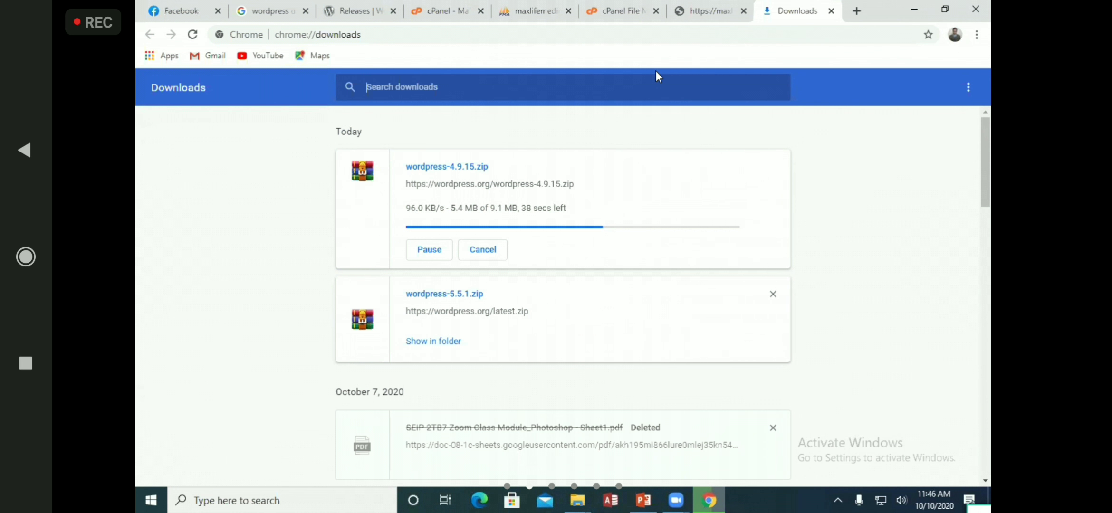
pyautogui.click(773, 294)
pyautogui.click(774, 335)
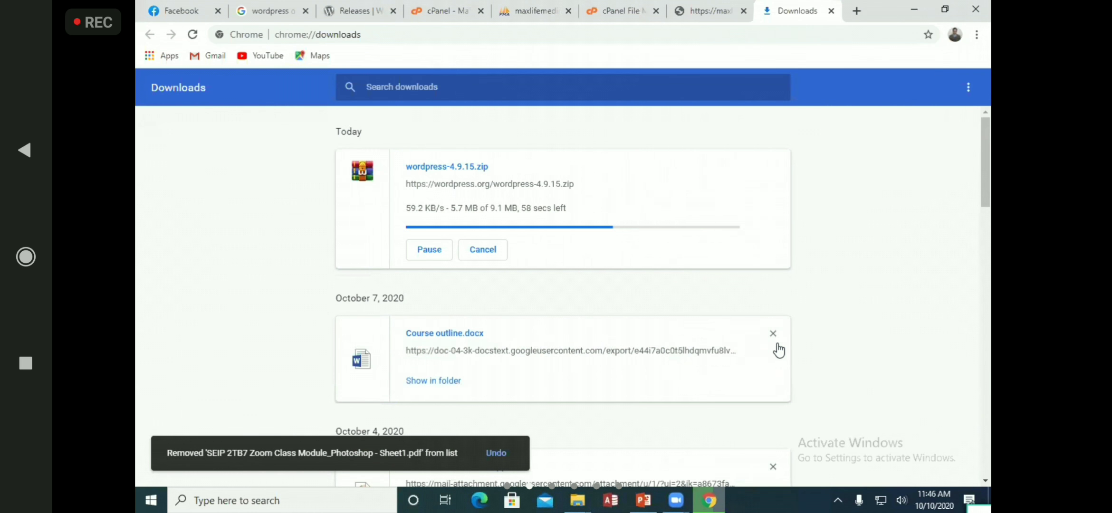
pyautogui.click(772, 333)
pyautogui.click(774, 333)
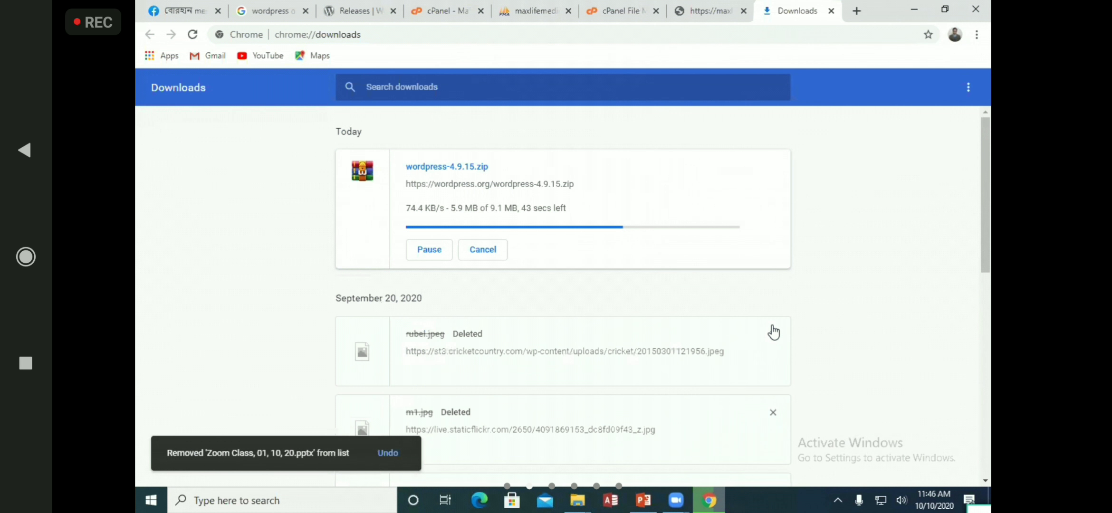
pyautogui.click(773, 333)
pyautogui.click(773, 333)
pyautogui.click(773, 333)
pyautogui.click(774, 332)
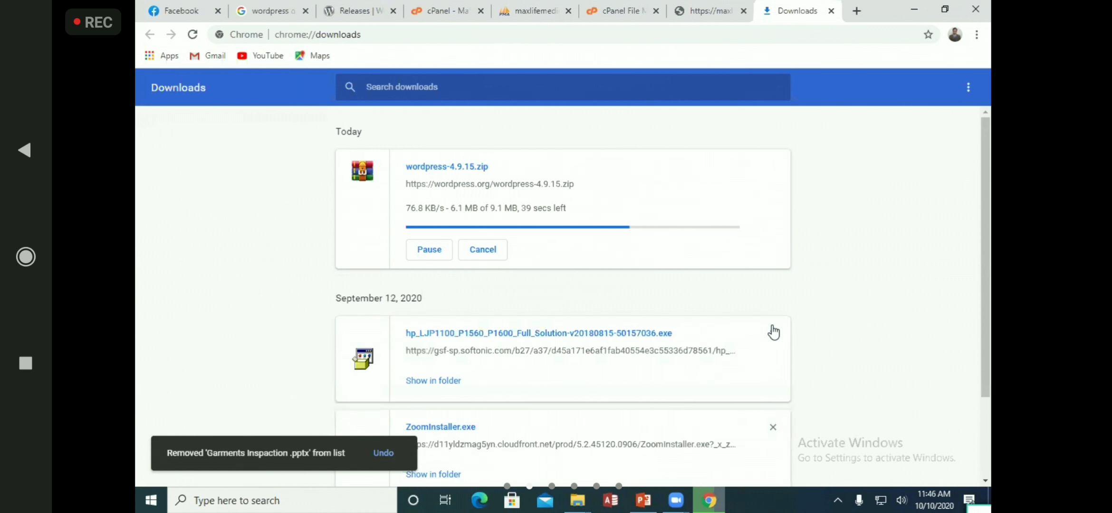
pyautogui.click(773, 333)
pyautogui.click(773, 332)
pyautogui.click(772, 335)
pyautogui.click(921, 260)
pyautogui.click(339, 8)
pyautogui.click(416, 6)
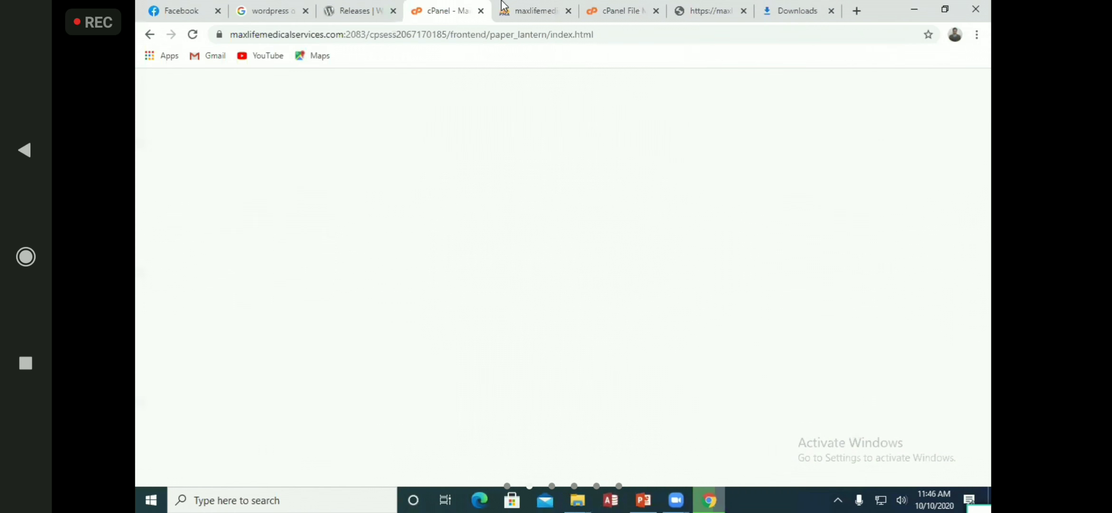
# On Facebook, close both open chat windows and dismiss the Messenger conversations list
pyautogui.click(519, 8)
pyautogui.click(190, 10)
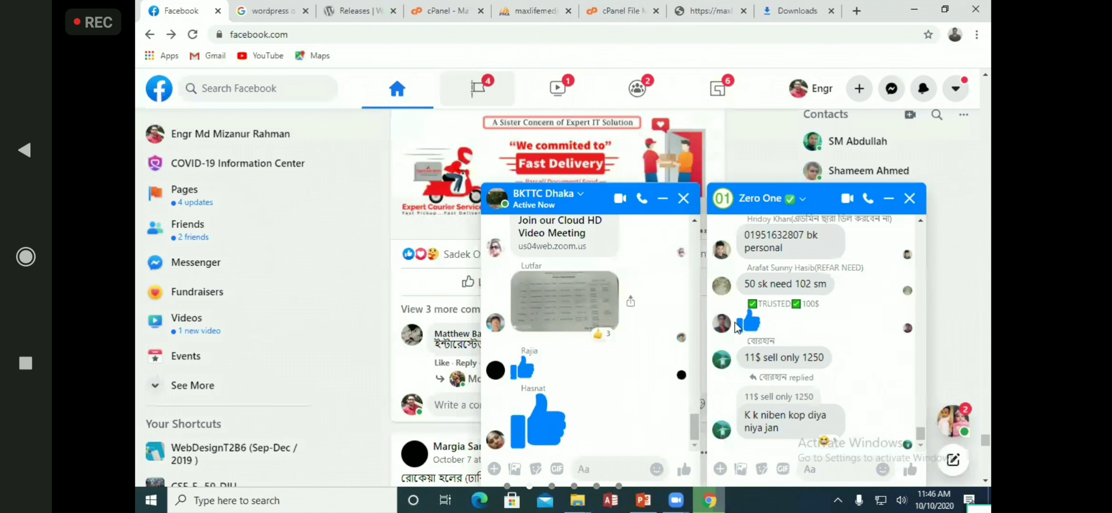
pyautogui.click(703, 198)
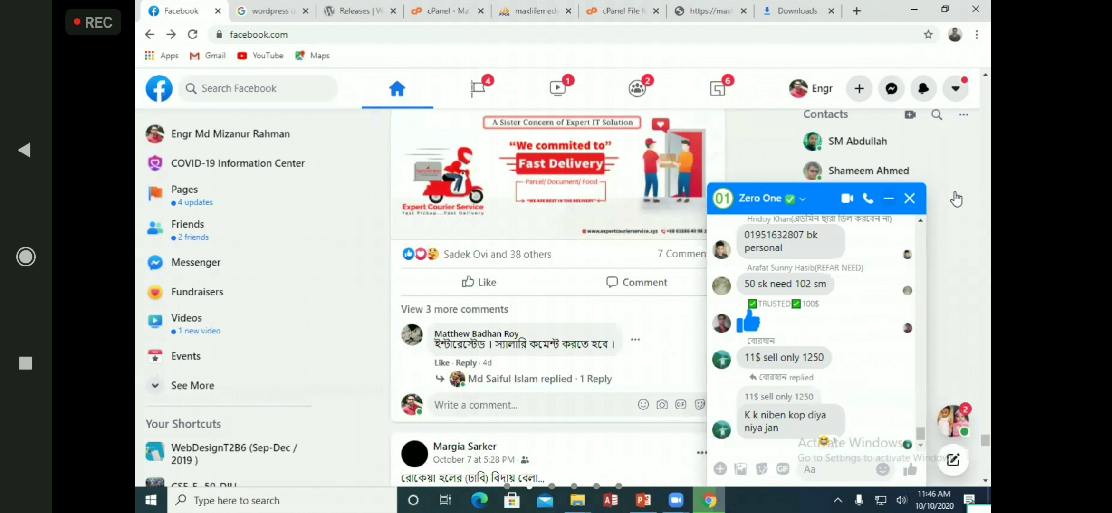
pyautogui.click(909, 198)
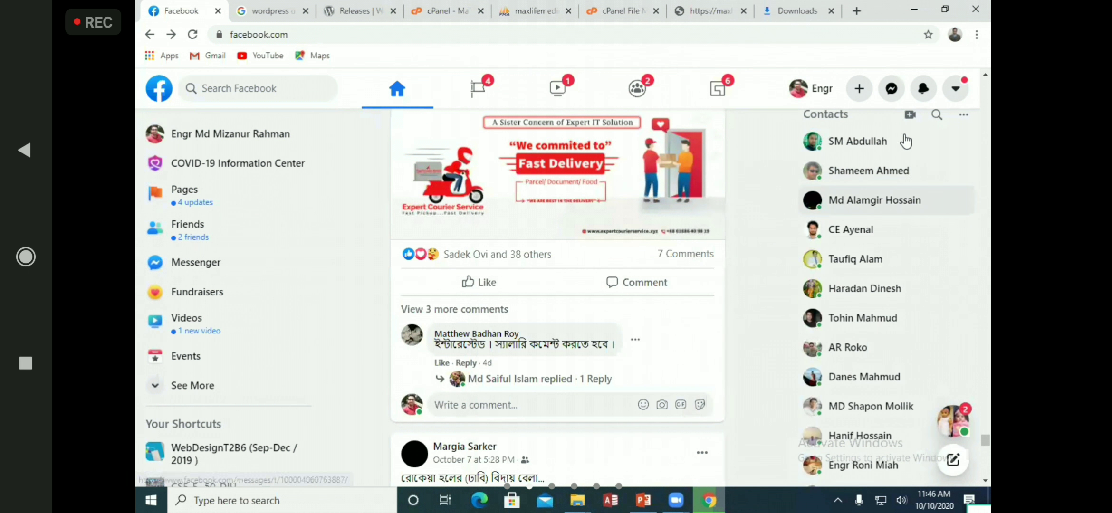
pyautogui.click(892, 88)
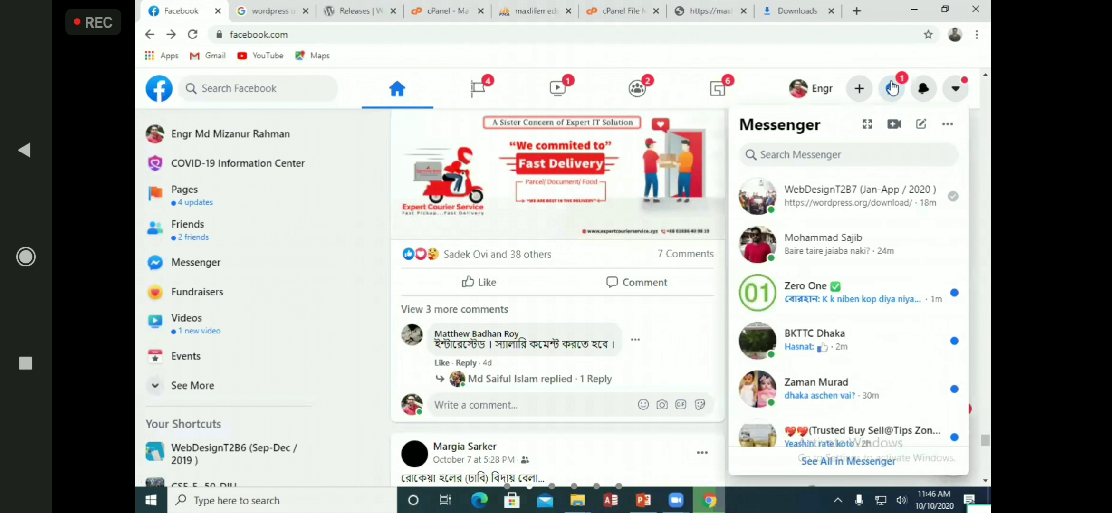
pyautogui.click(771, 85)
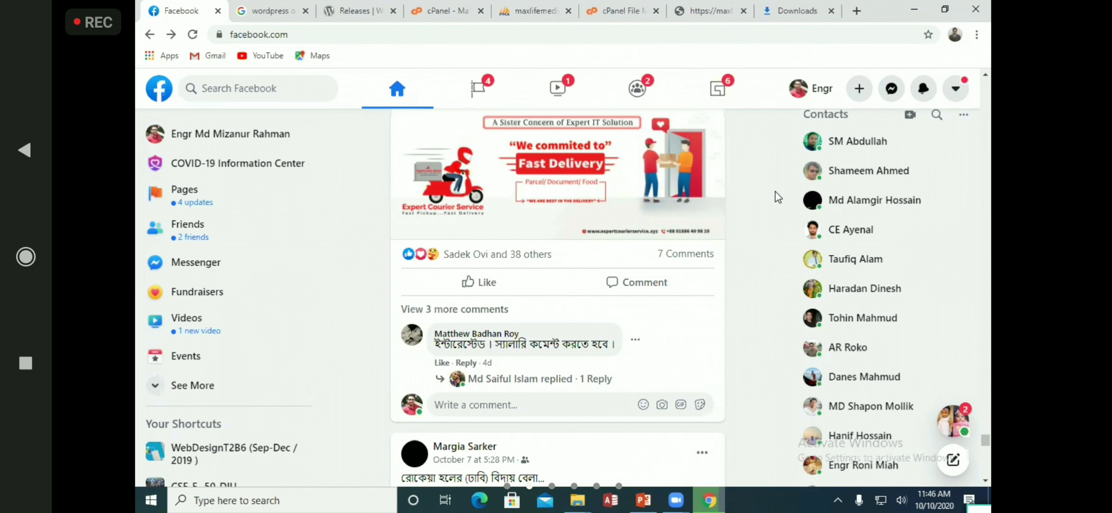
# Scroll up and down through the news feed beside the contacts list
pyautogui.scroll(-5, 770, 190)
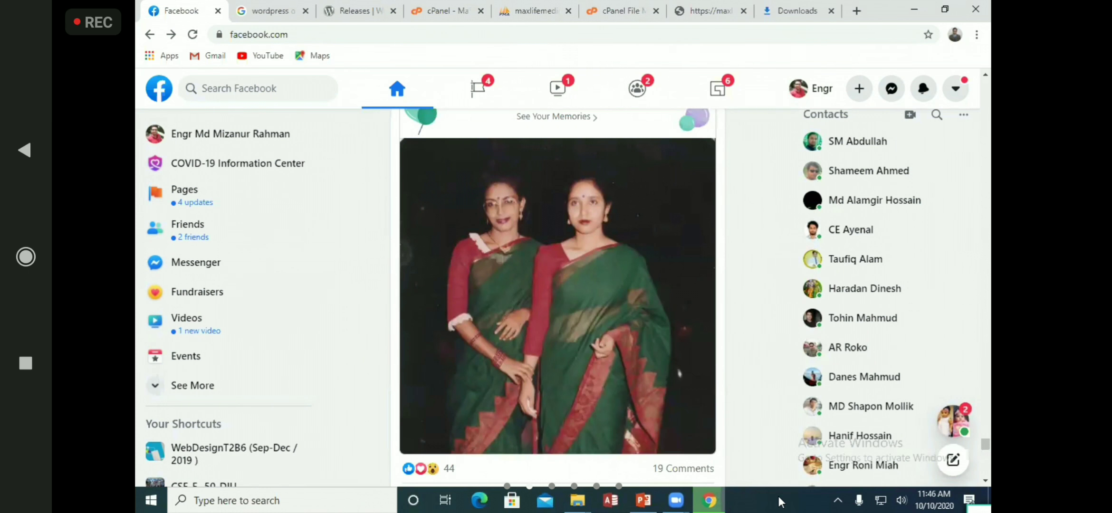
pyautogui.scroll(1, 734, 285)
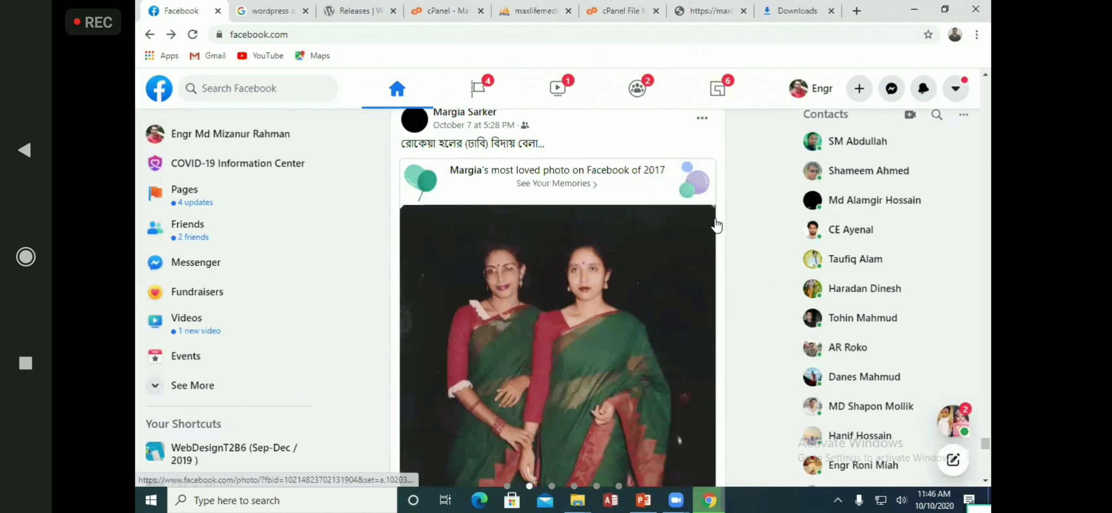
pyautogui.scroll(1, 716, 225)
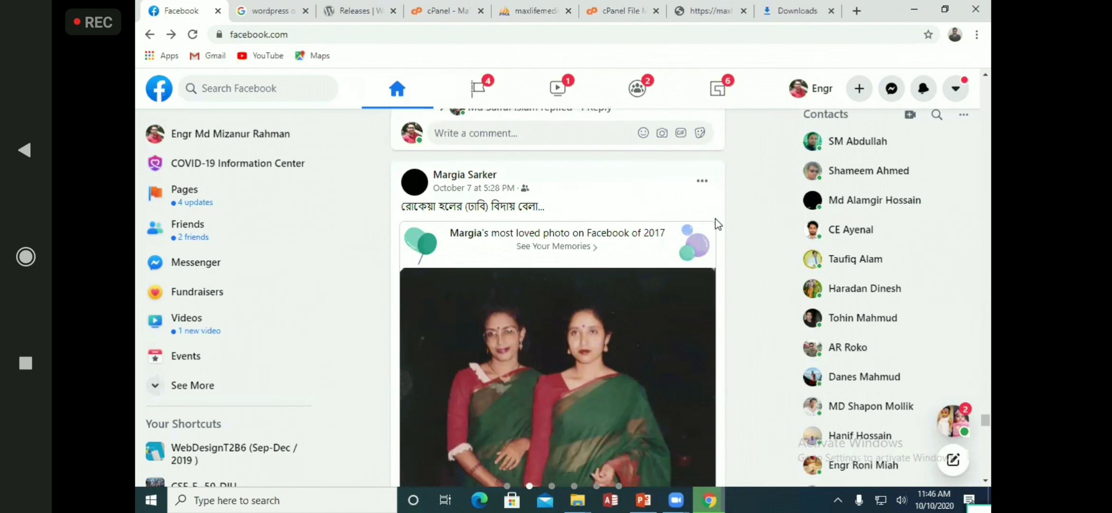
pyautogui.scroll(-2, 718, 224)
pyautogui.scroll(1, 717, 226)
pyautogui.scroll(1, 716, 226)
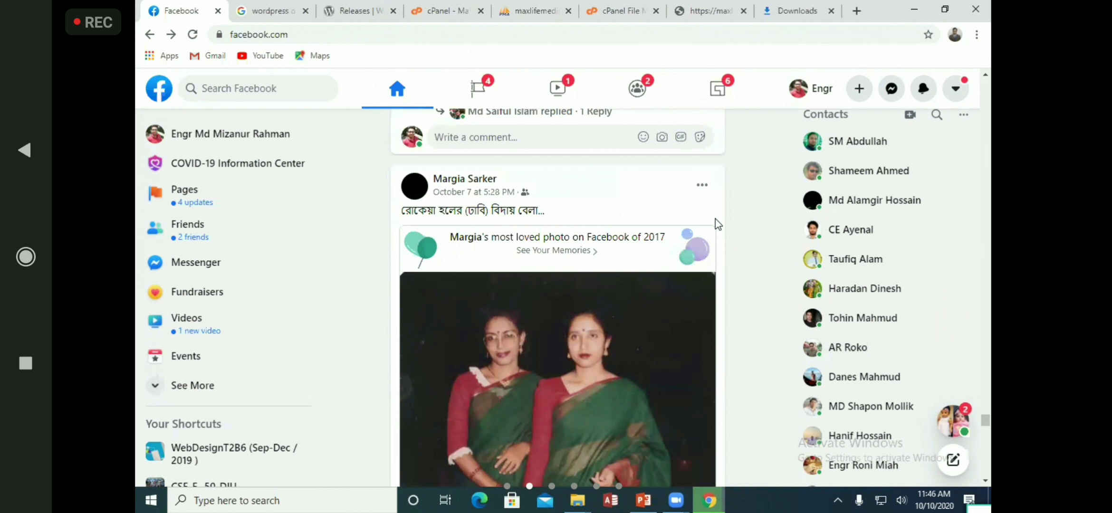
pyautogui.scroll(-4, 751, 210)
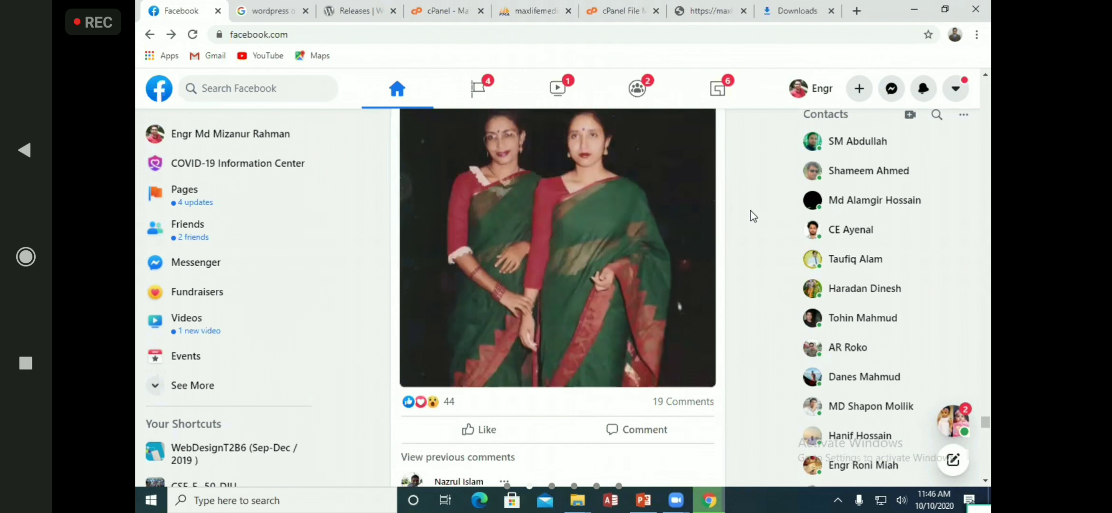
pyautogui.scroll(2, 696, 236)
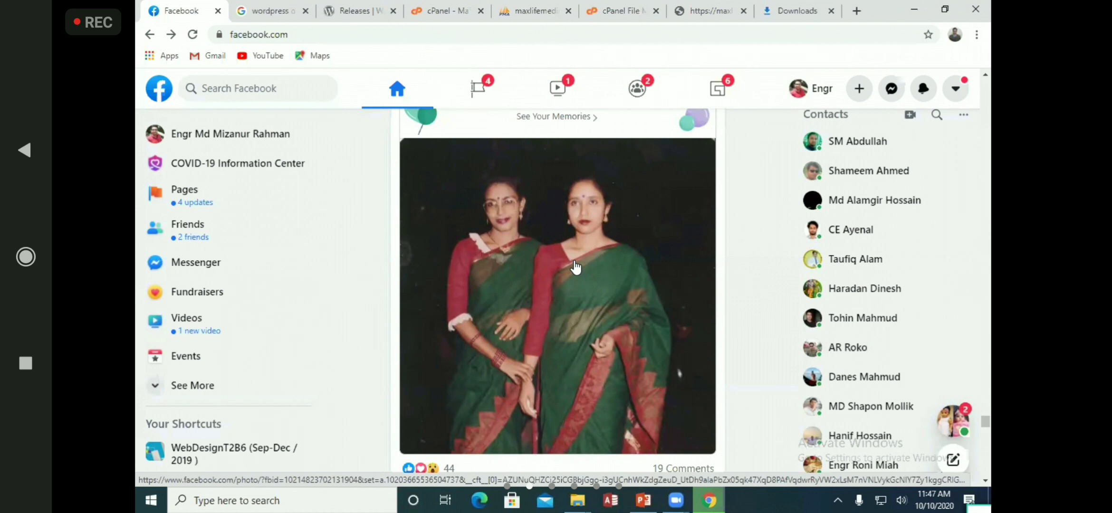
# Reload the newwebsite page, then check the wordpress download search results address
pyautogui.click(732, 10)
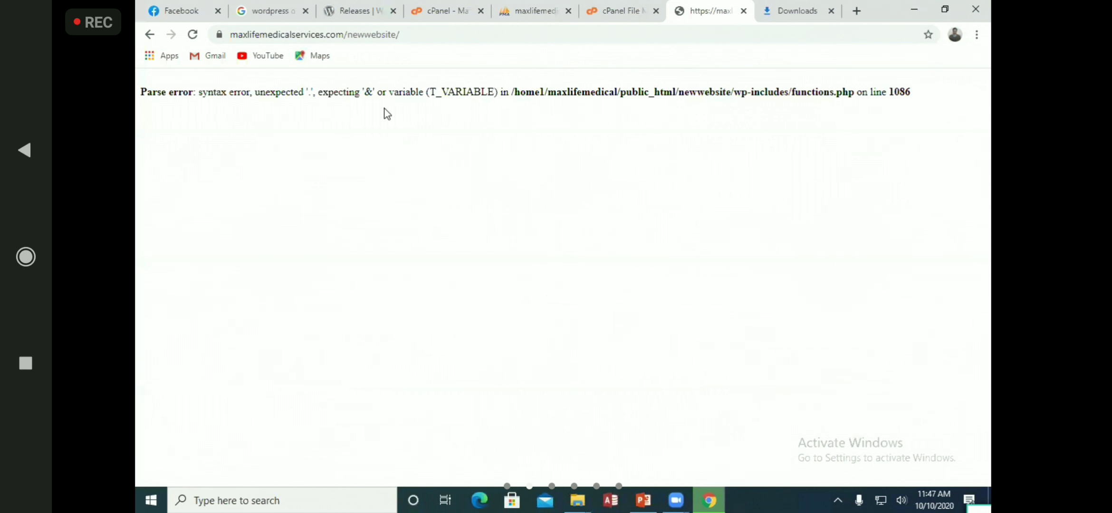
pyautogui.click(194, 35)
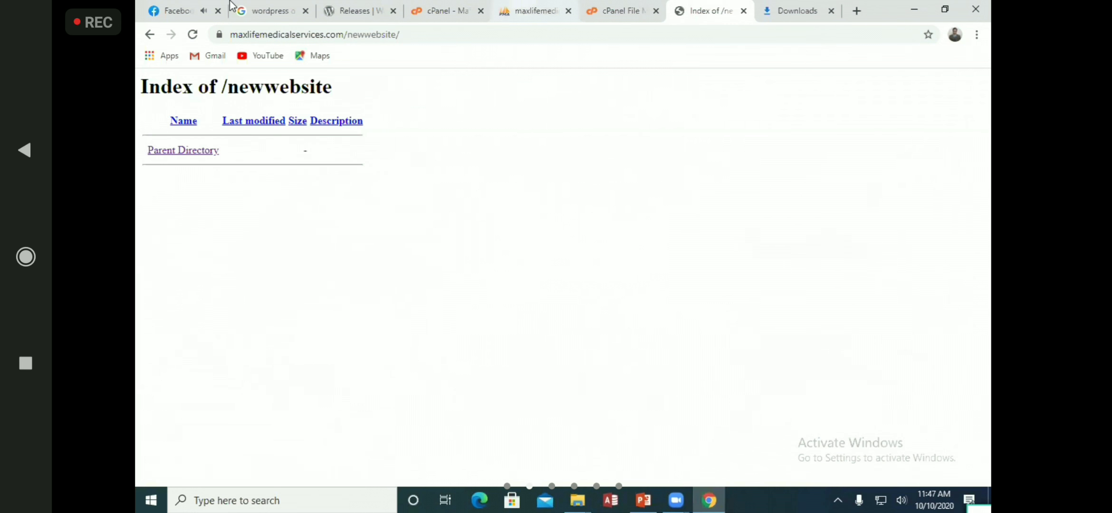
pyautogui.click(254, 11)
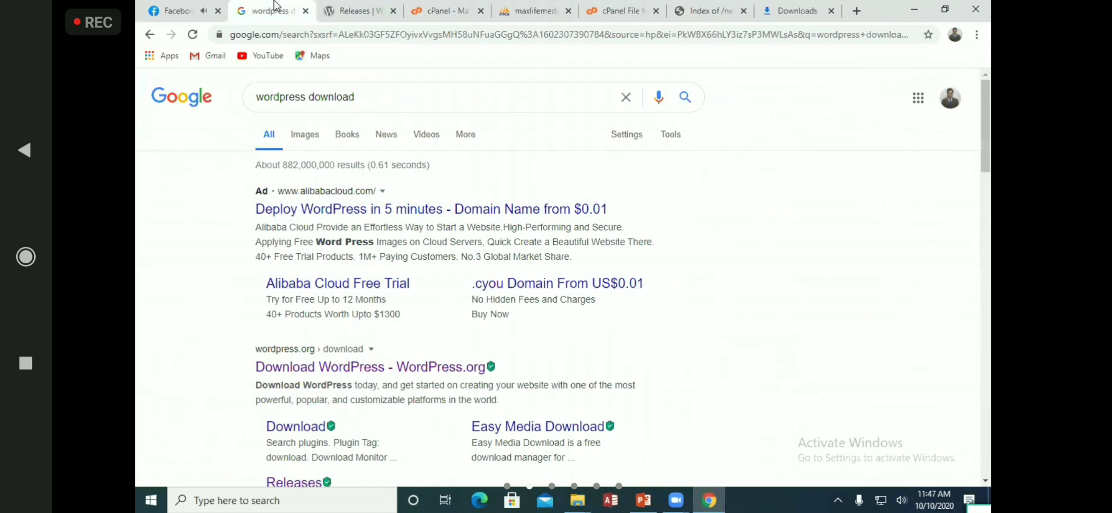
pyautogui.click(381, 38)
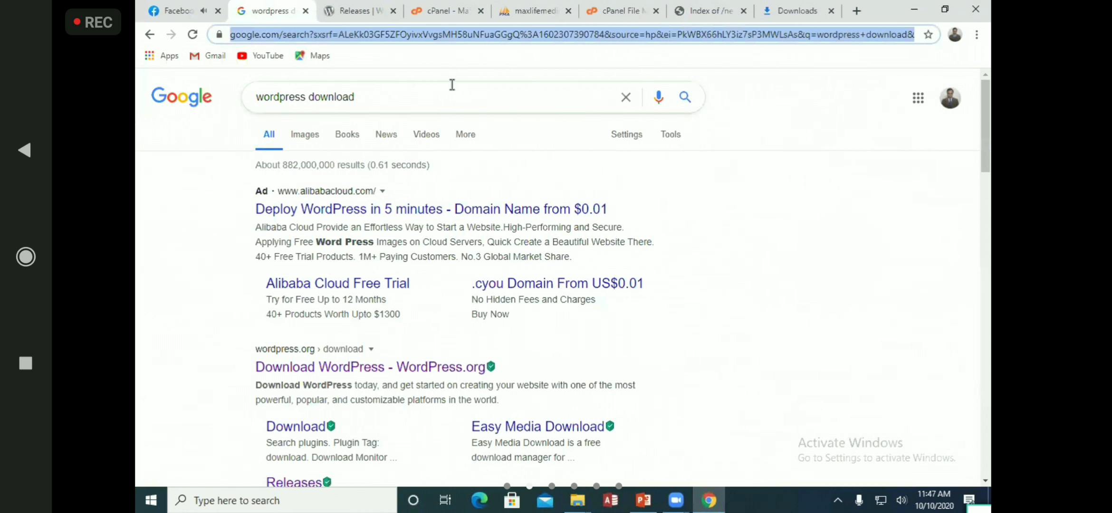
# From Chrome's downloads list, show wordpress-4.9.15.zip in its Downloads folder
pyautogui.click(711, 11)
pyautogui.click(784, 10)
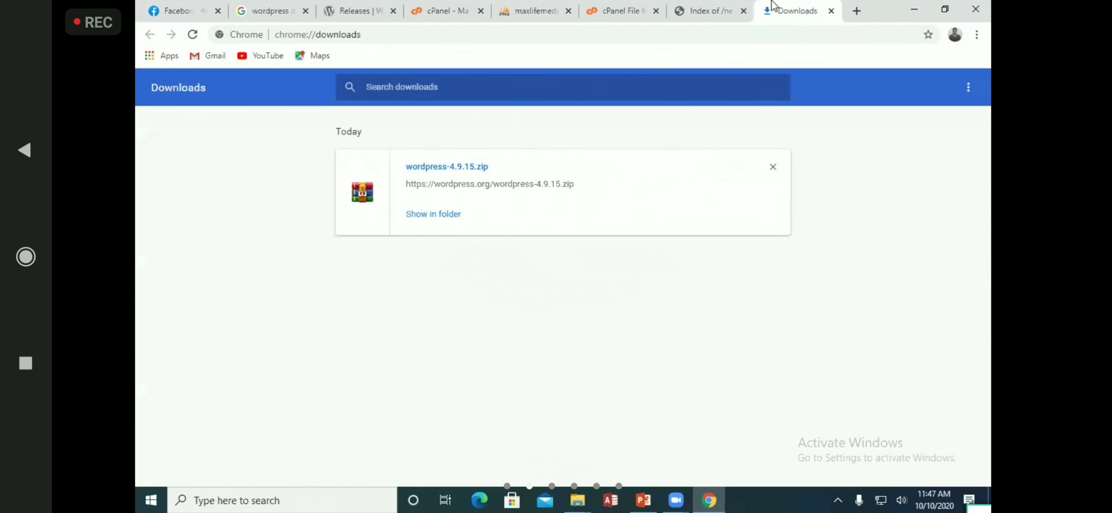
pyautogui.click(434, 215)
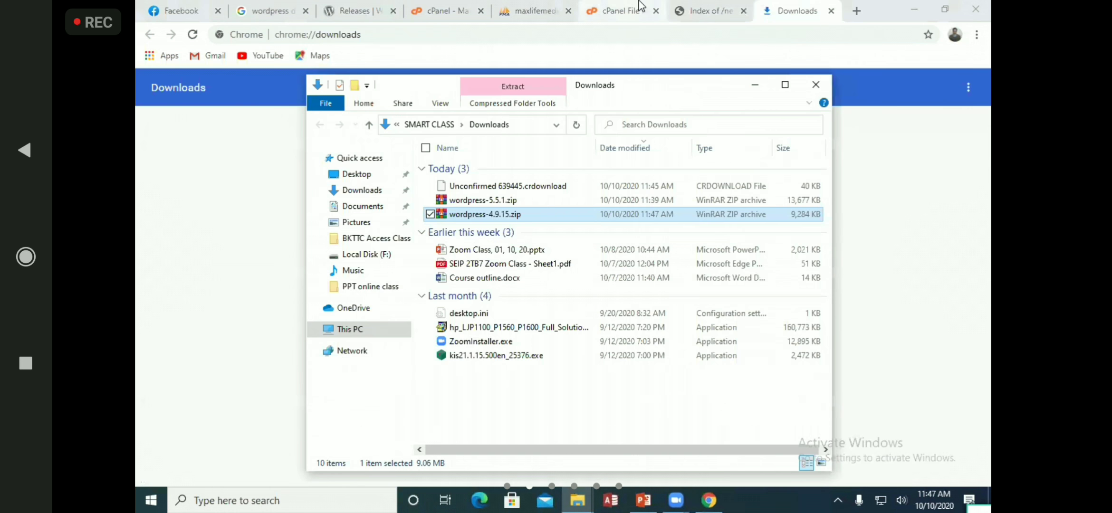
pyautogui.click(616, 10)
# Upload wordpress-4.9.15.zip to the newwebsite folder
pyautogui.click(372, 114)
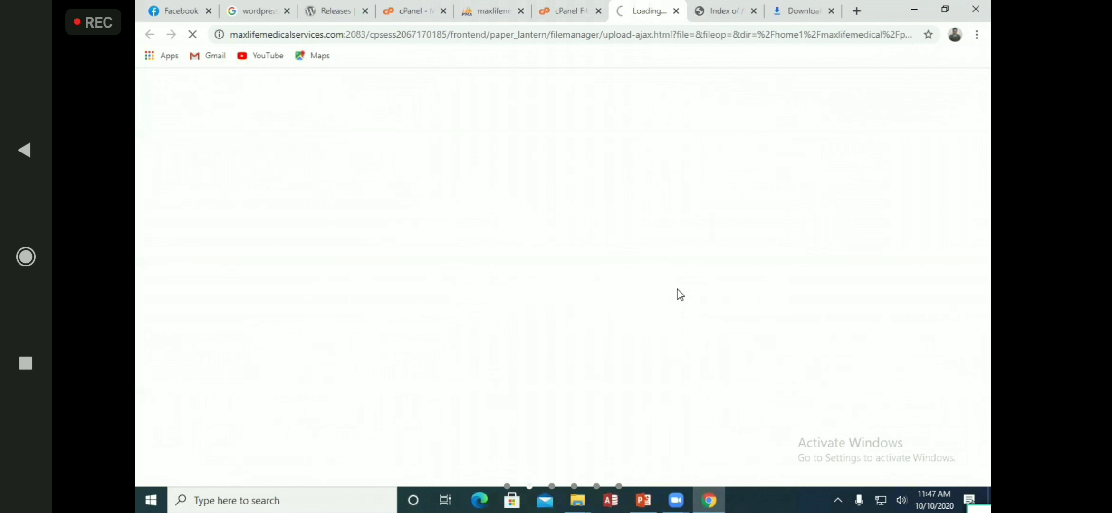
pyautogui.click(572, 299)
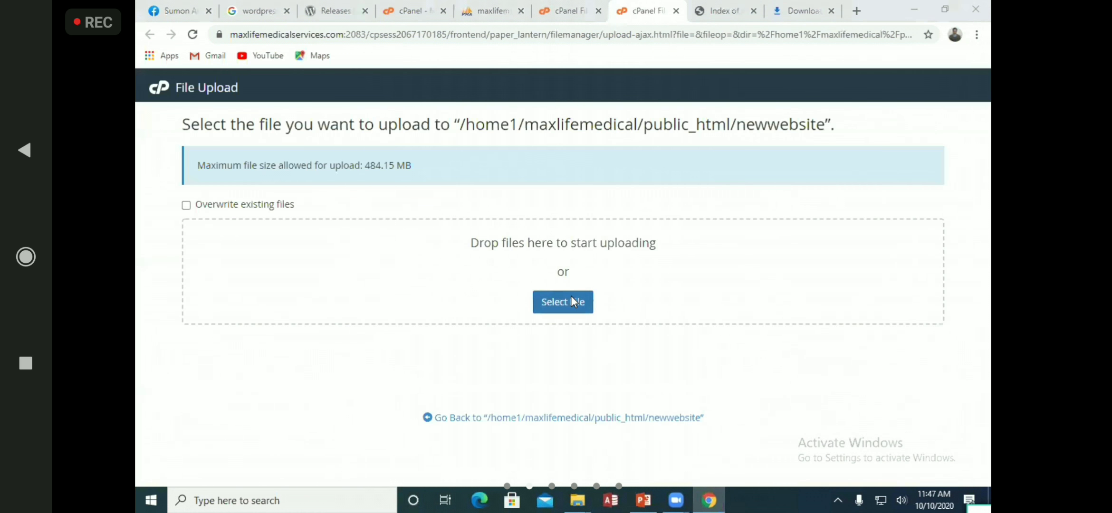
pyautogui.click(332, 115)
pyautogui.click(449, 298)
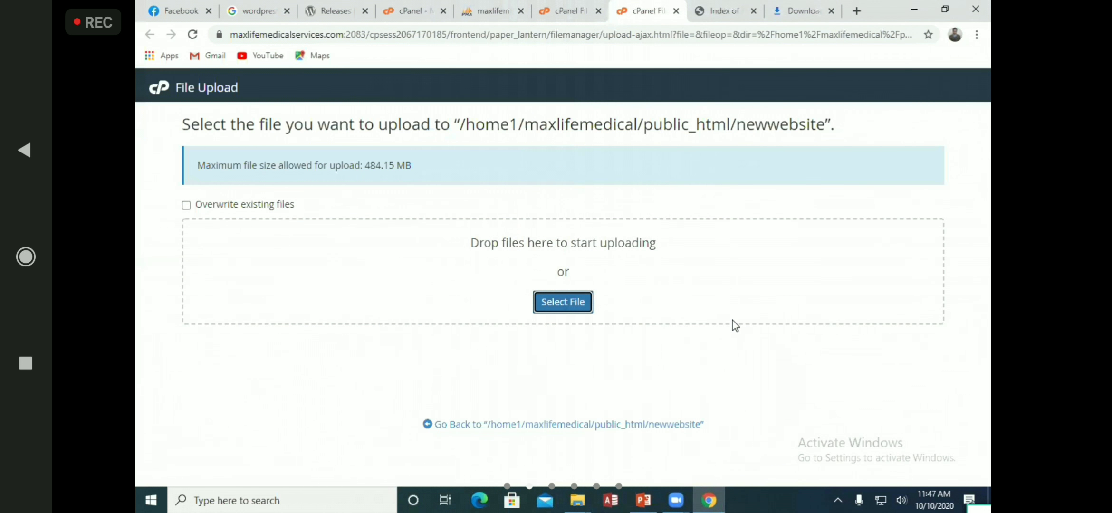
# Reload File Manager, browse to public_html/newwebsite, then go back to the home directory
pyautogui.hotkey('ctrl', 'pageup')
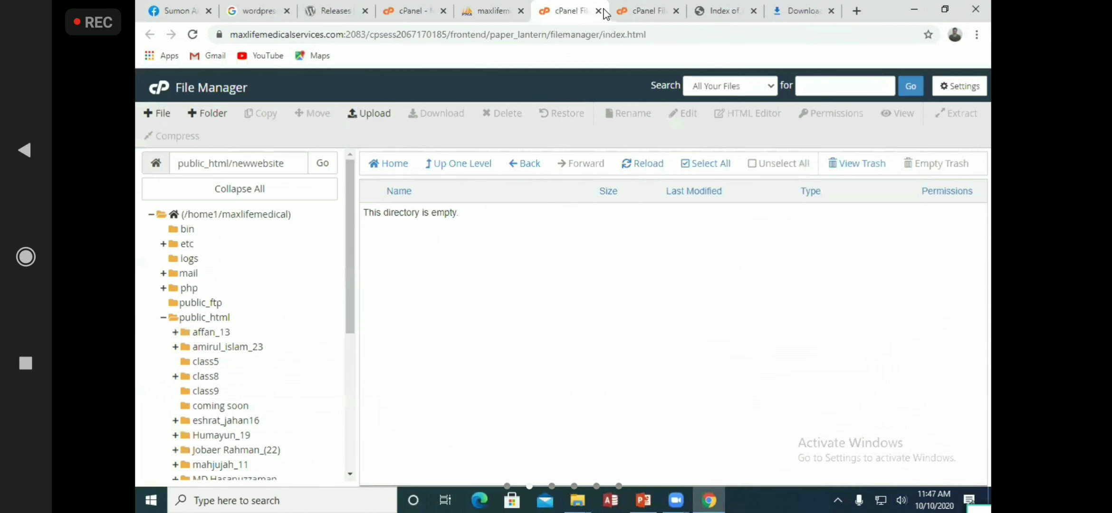
pyautogui.click(646, 163)
pyautogui.click(627, 170)
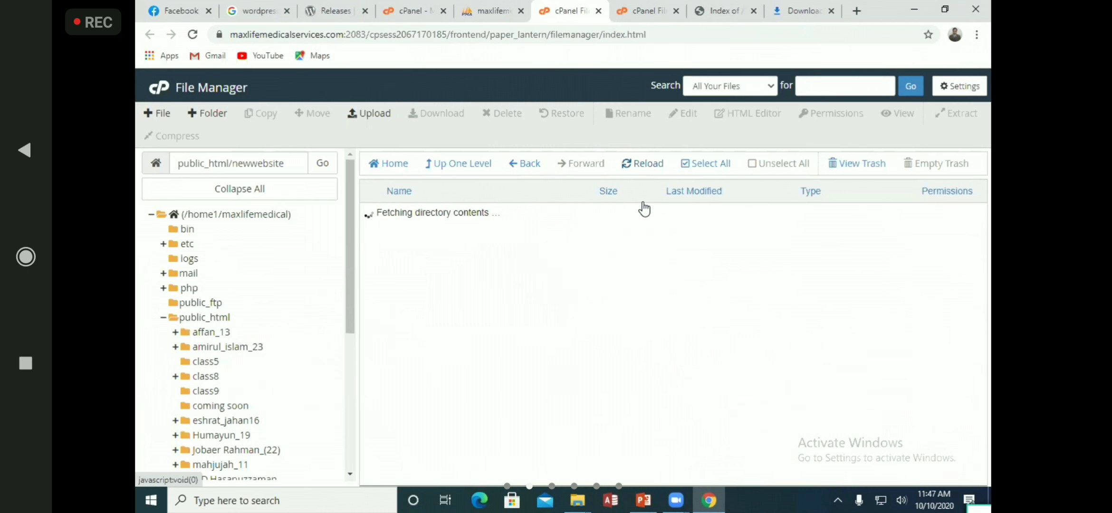
pyautogui.click(209, 332)
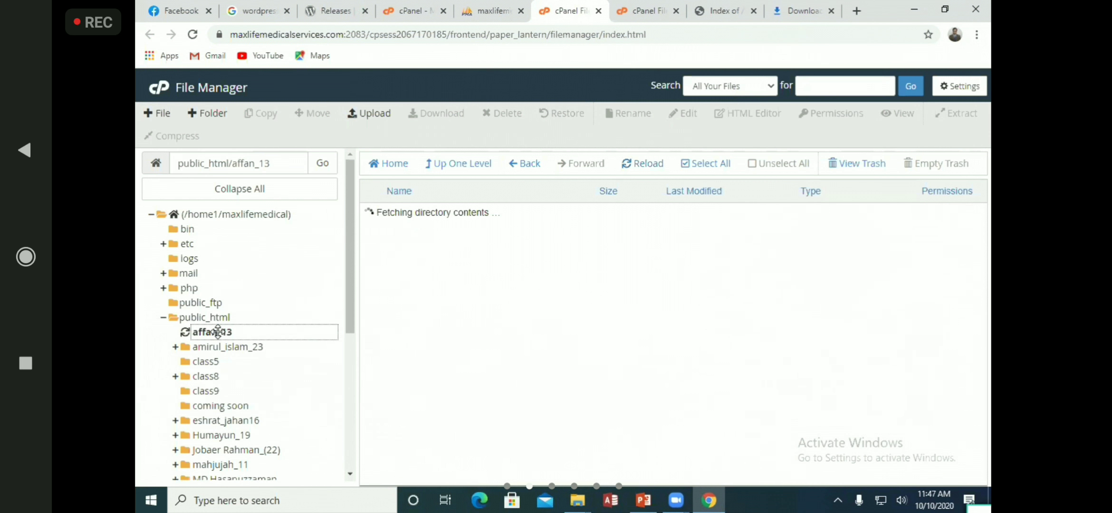
pyautogui.click(219, 319)
pyautogui.scroll(-3, 464, 318)
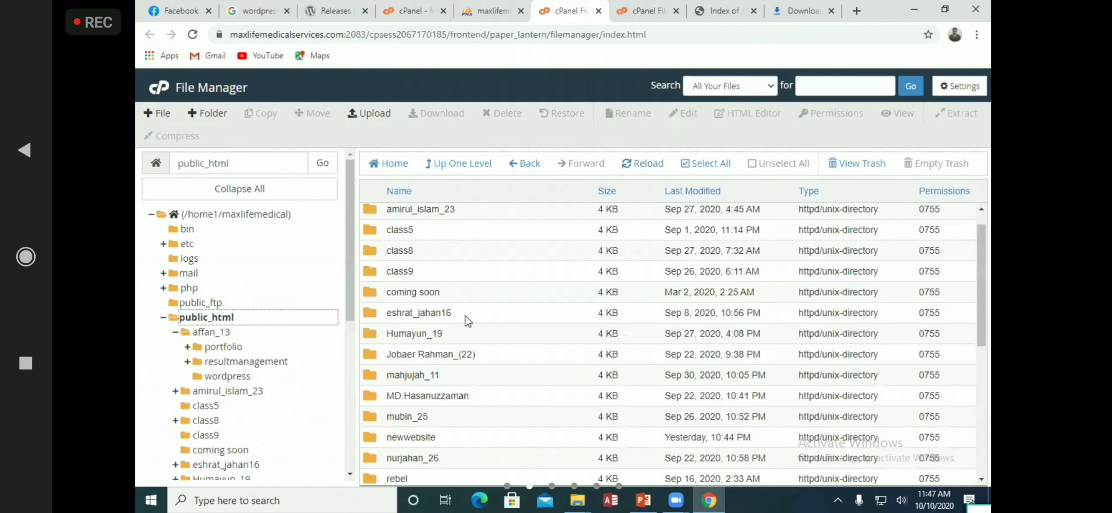
pyautogui.doubleClick(371, 331)
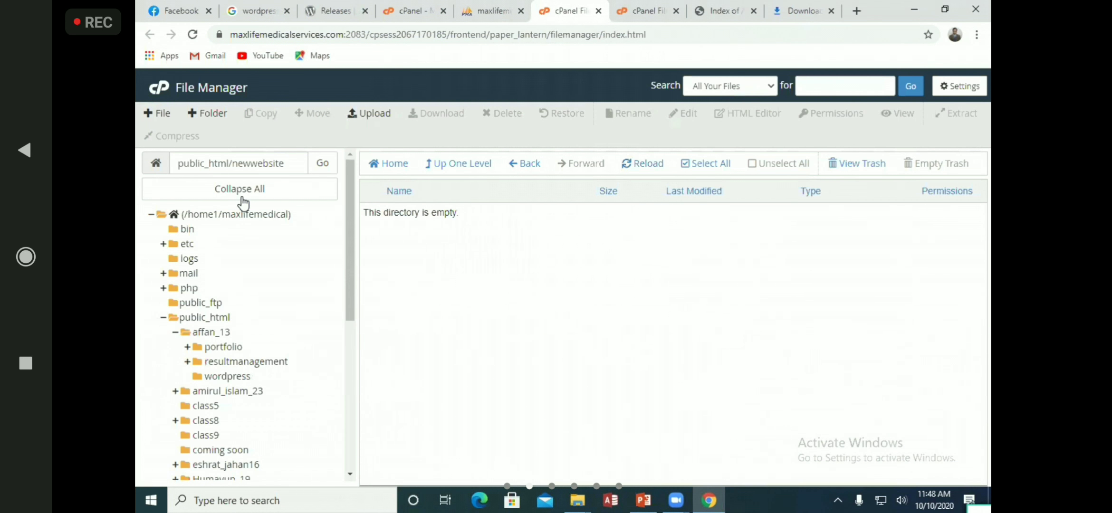
pyautogui.click(291, 216)
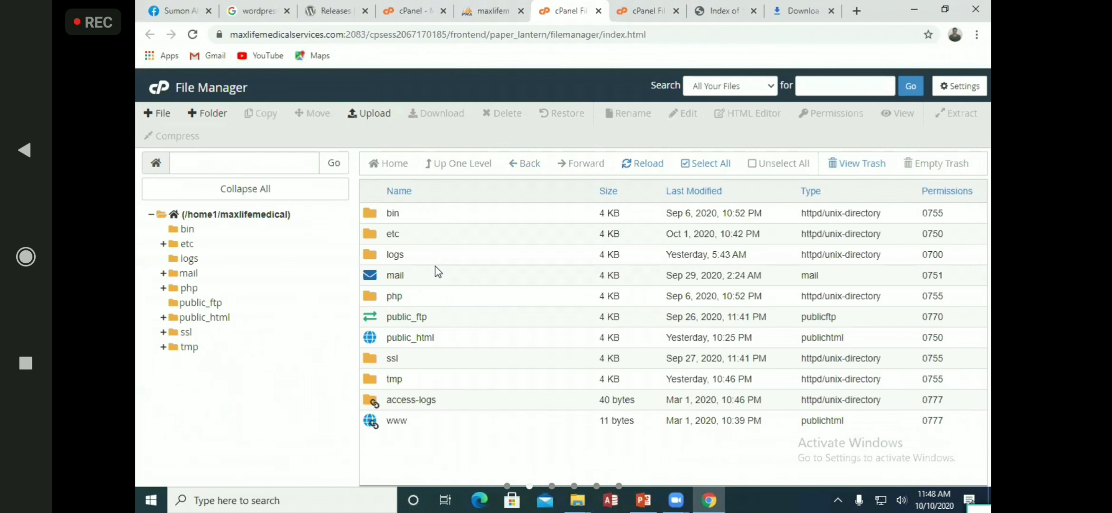
# Open public_html/newwebsite, still empty, and close the finished upload tab
pyautogui.doubleClick(396, 339)
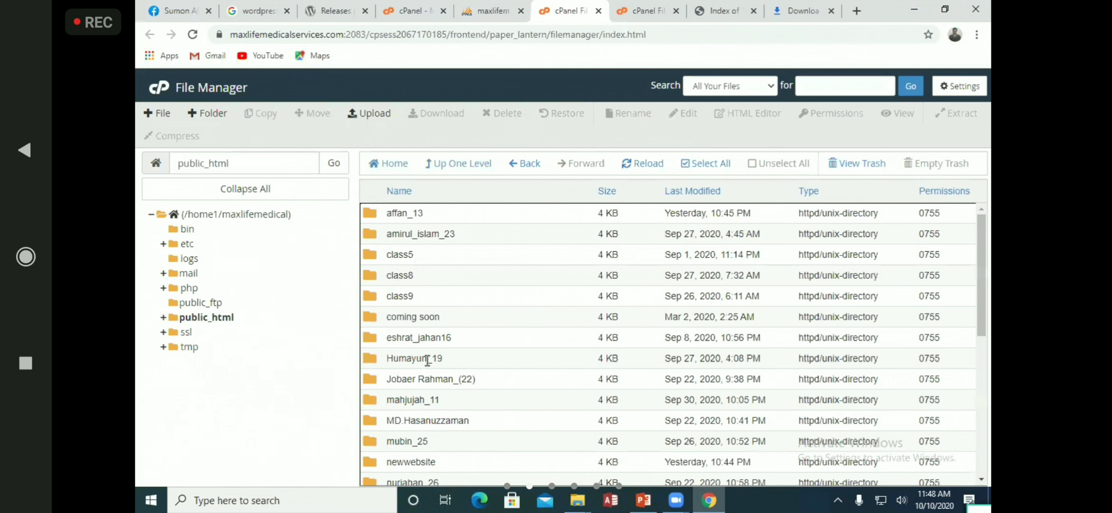
pyautogui.scroll(-2, 424, 354)
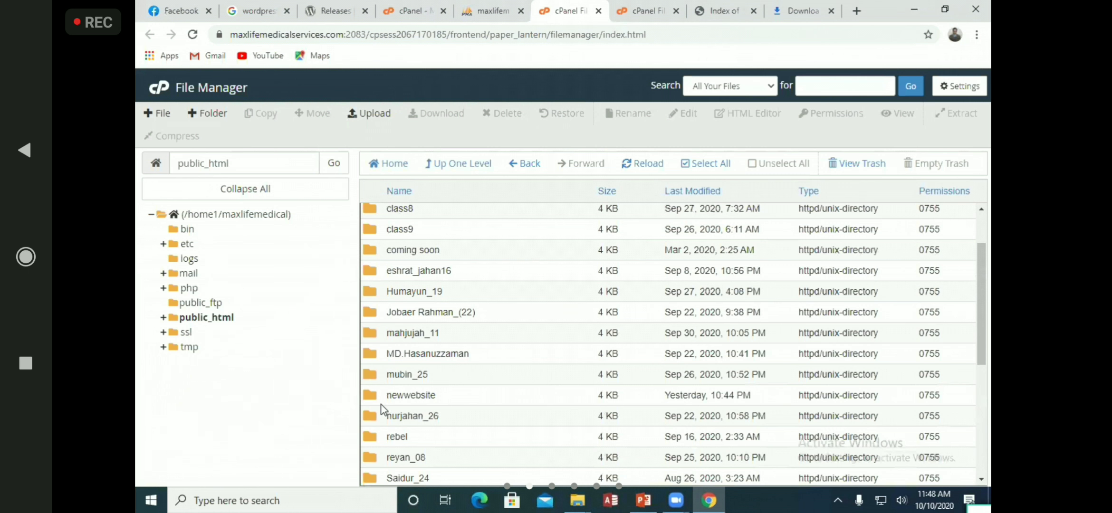
pyautogui.doubleClick(443, 393)
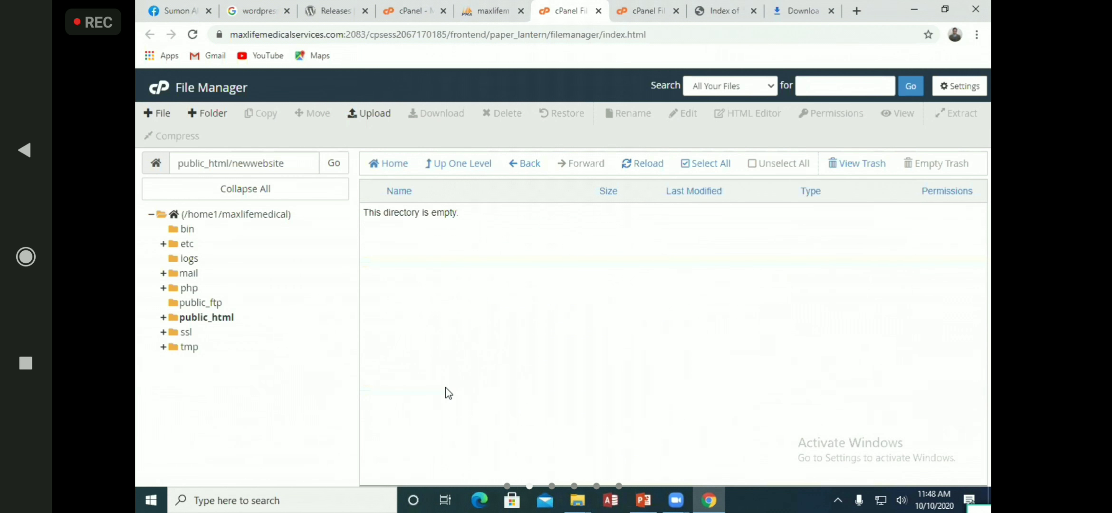
pyautogui.click(626, 9)
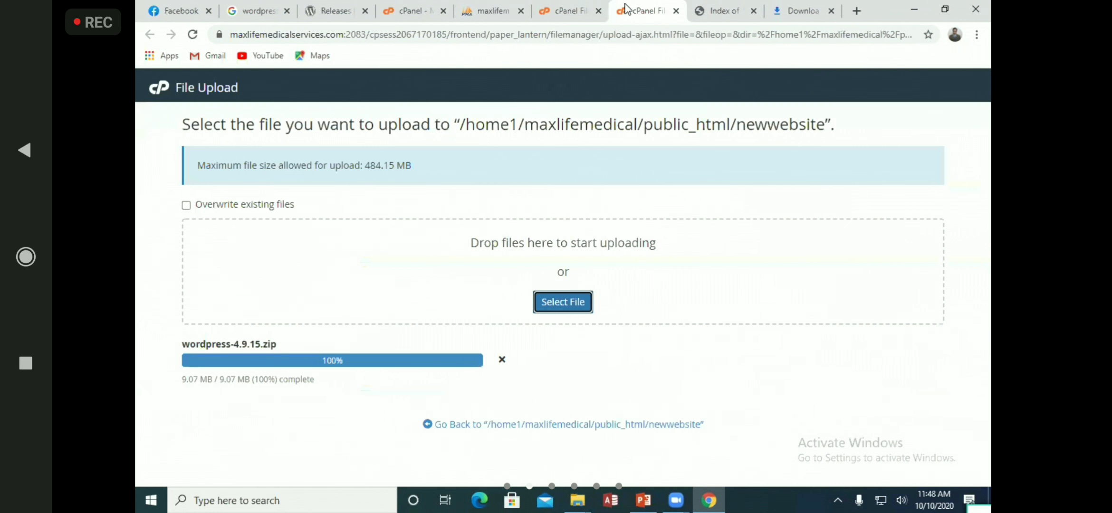
pyautogui.click(676, 11)
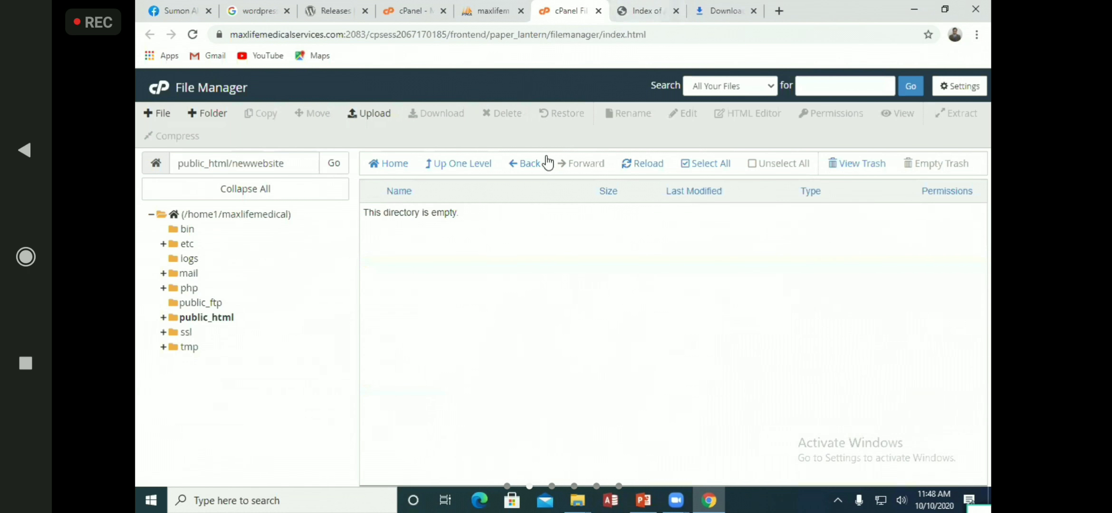
# Visit the cPanel home tab, then reopen the upload page for newwebsite
pyautogui.click(375, 122)
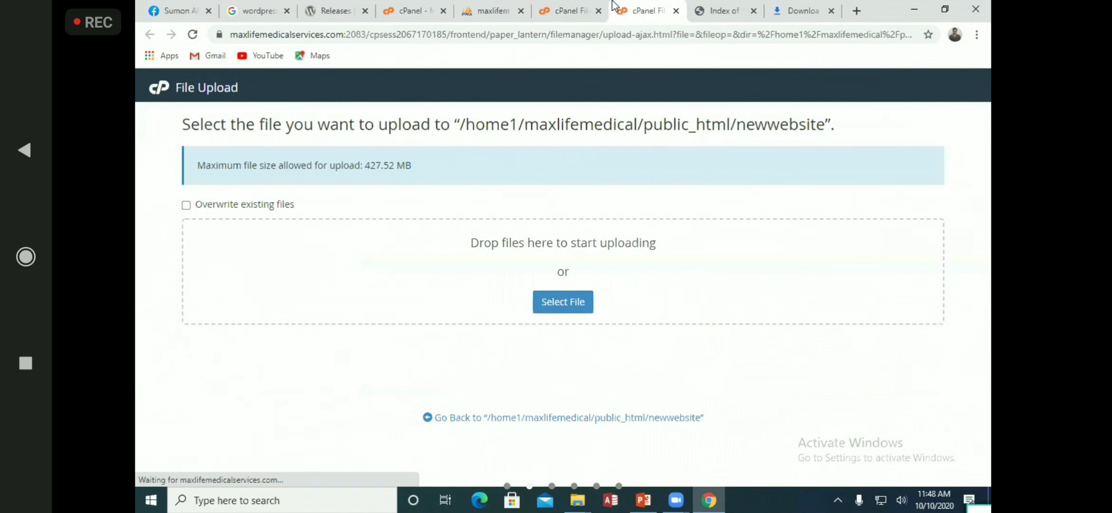
pyautogui.click(566, 10)
pyautogui.click(422, 6)
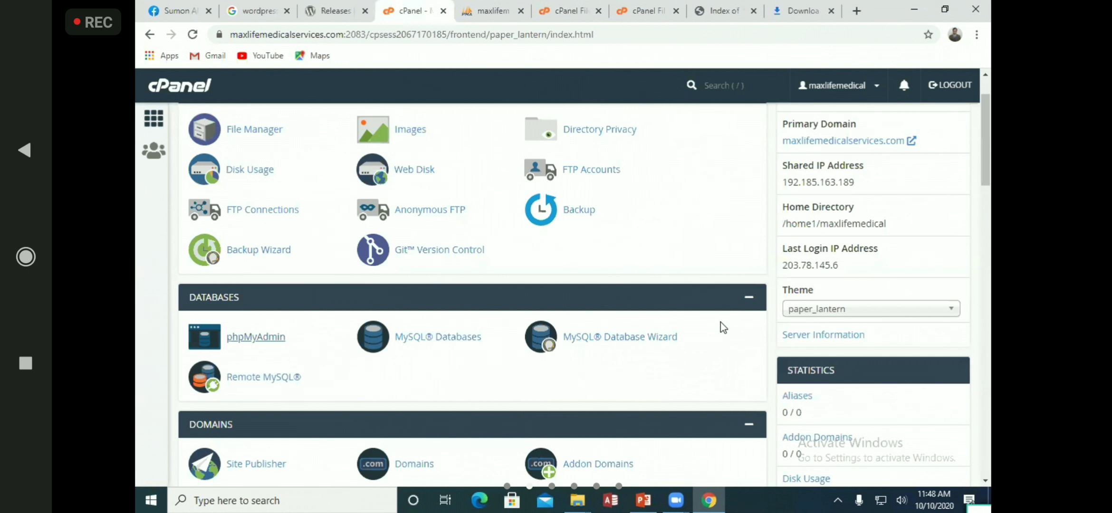
pyautogui.scroll(-3, 720, 324)
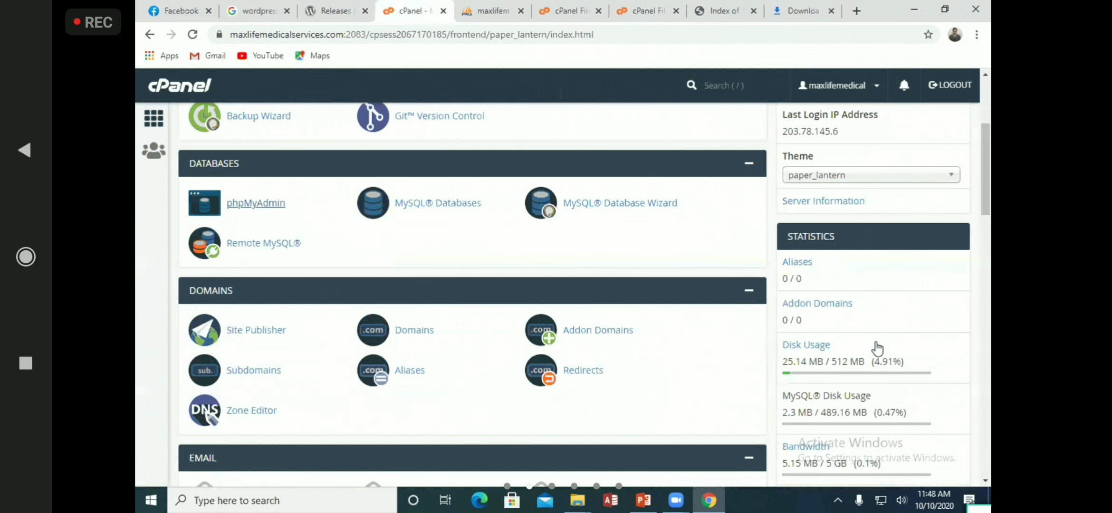
pyautogui.click(588, 7)
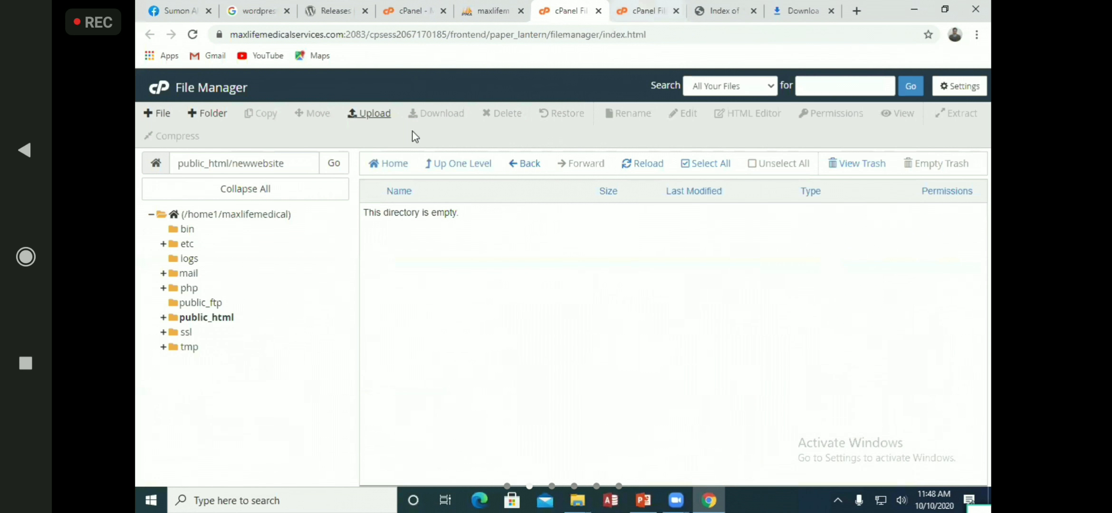
pyautogui.click(369, 113)
# Upload wordpress-4.9.15.zip again, agreeing to overwrite the existing copy
pyautogui.click(564, 304)
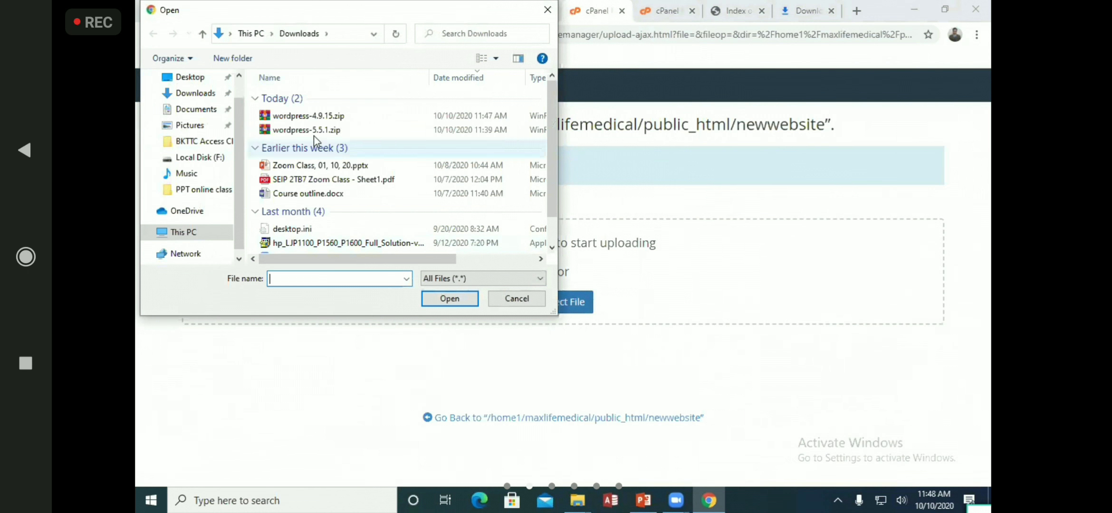
pyautogui.click(318, 116)
pyautogui.click(450, 299)
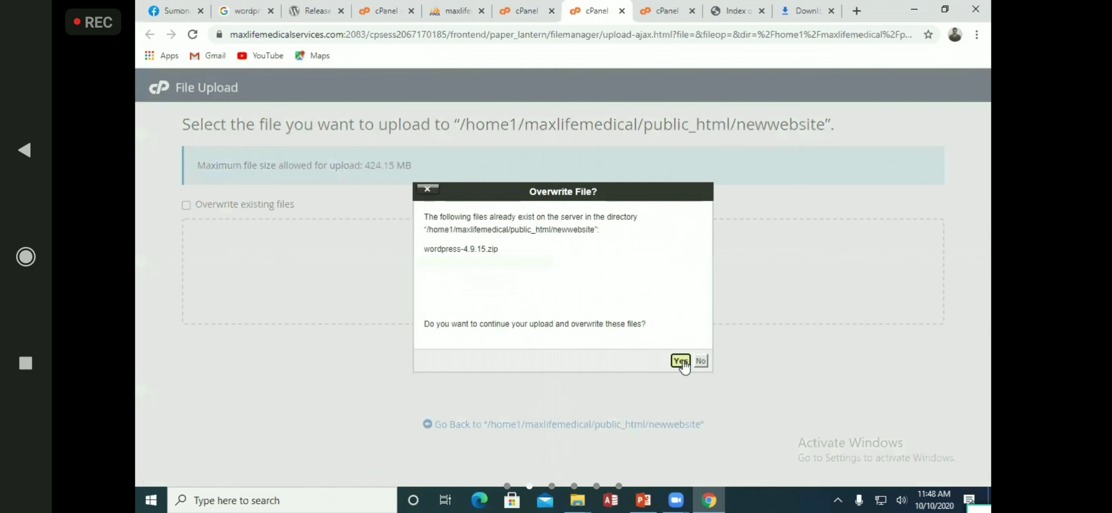
pyautogui.click(682, 361)
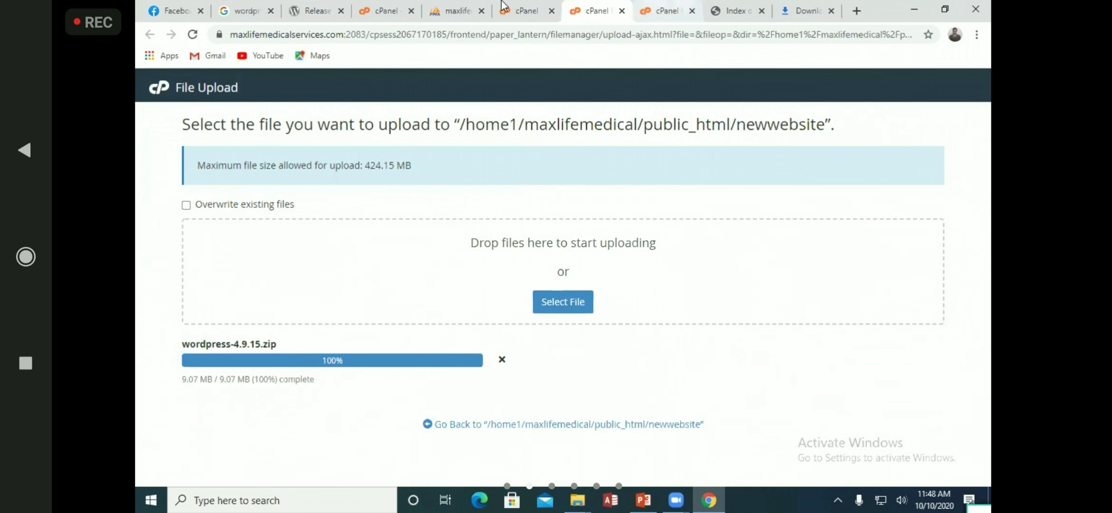
# Reload File Manager and open public_html/newwebsite to see the zip
pyautogui.click(506, 7)
pyautogui.click(637, 167)
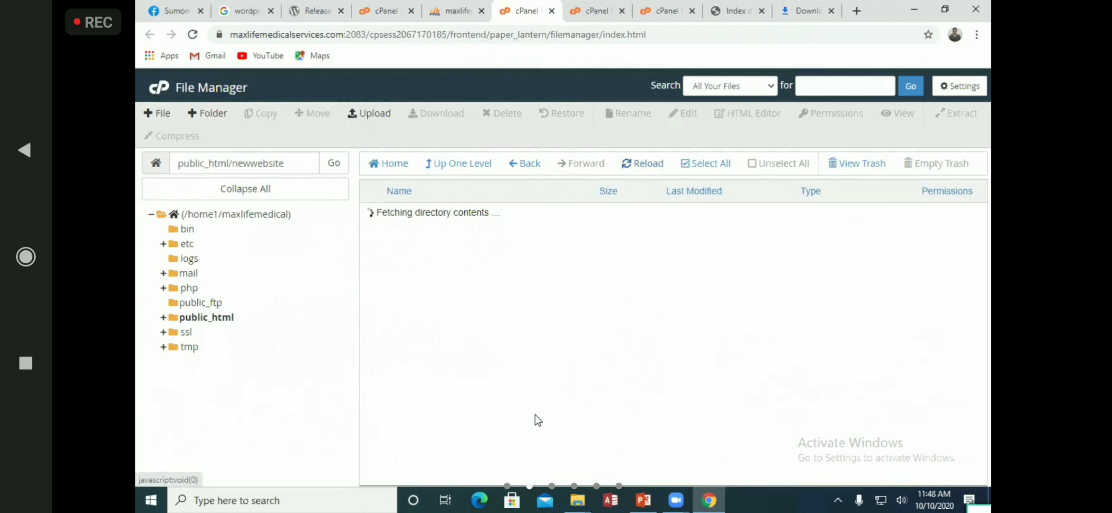
pyautogui.click(221, 318)
pyautogui.scroll(-3, 433, 373)
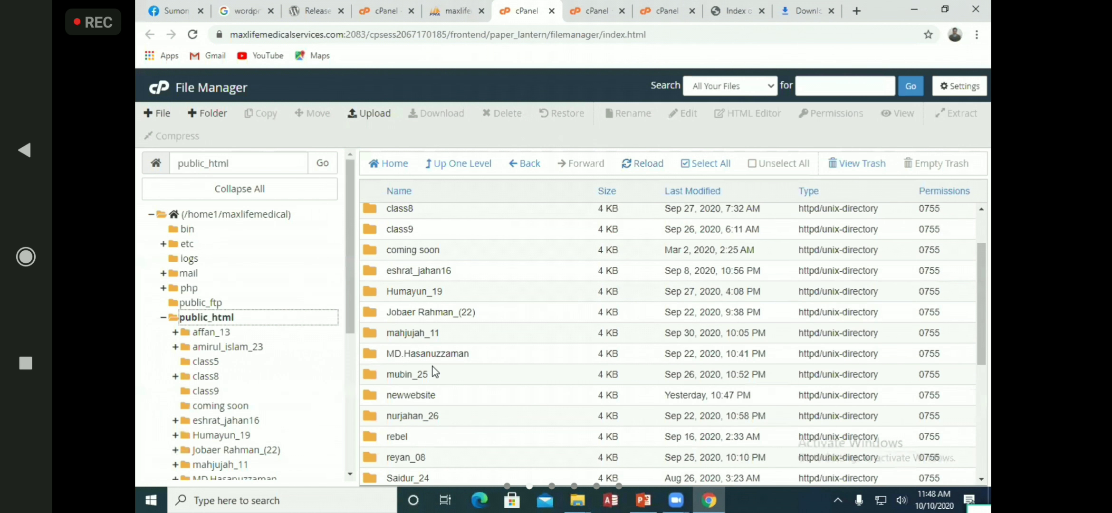
pyautogui.scroll(-2, 433, 372)
pyautogui.doubleClick(412, 334)
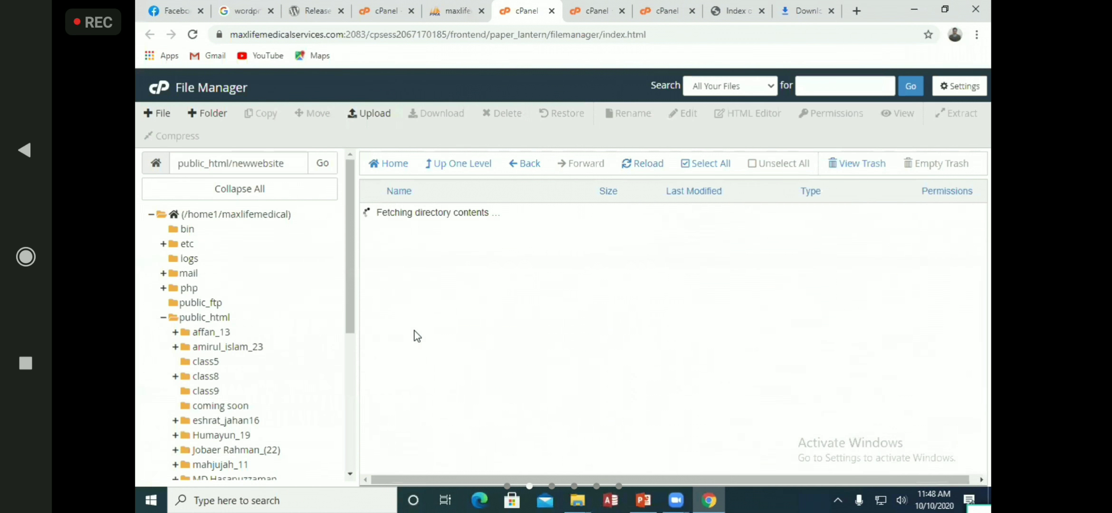
# Extract wordpress-4.9.15.zip into newwebsite, then permanently delete the zip
pyautogui.click(412, 214)
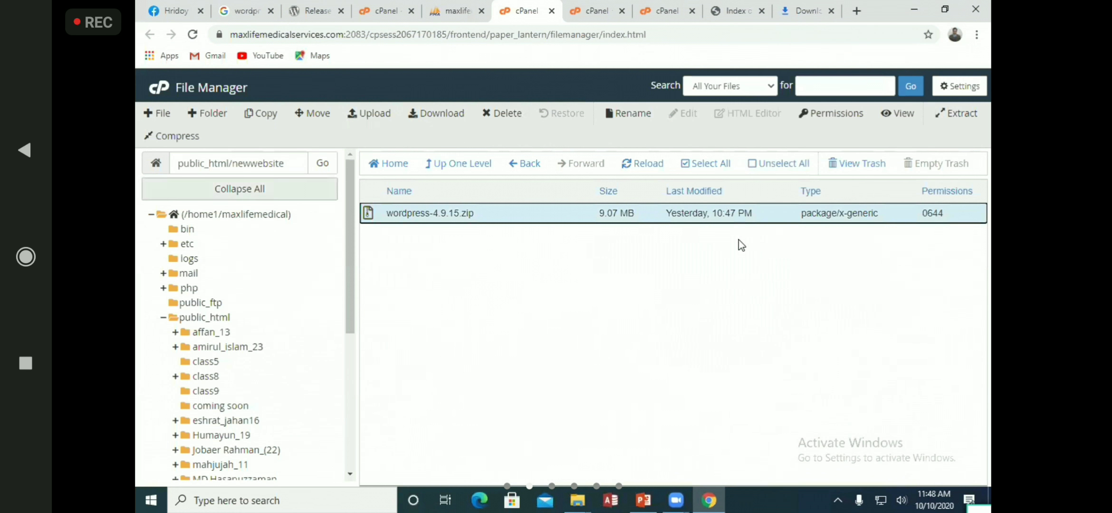
pyautogui.click(957, 118)
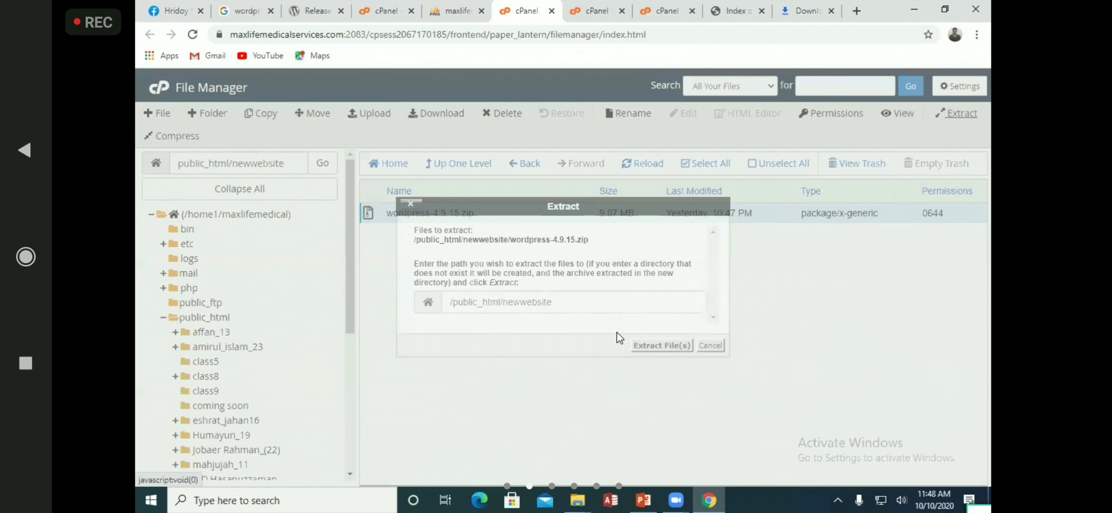
pyautogui.click(677, 348)
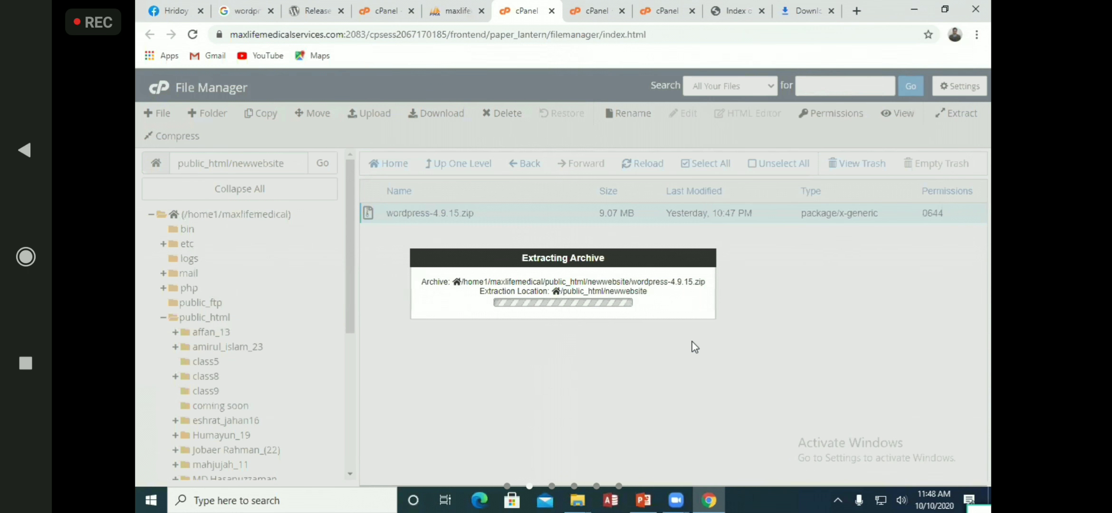
pyautogui.click(779, 414)
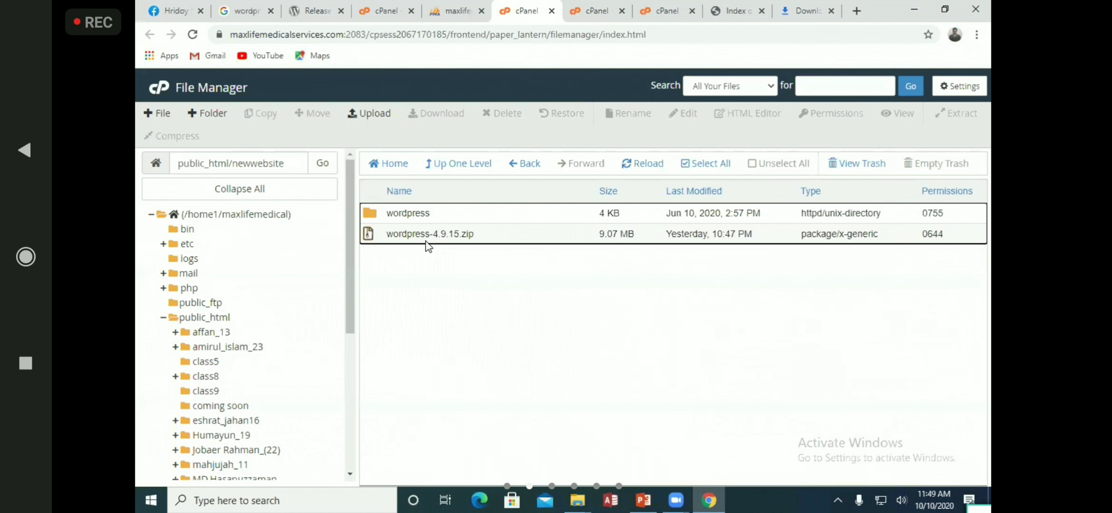
pyautogui.click(426, 241)
pyautogui.click(504, 114)
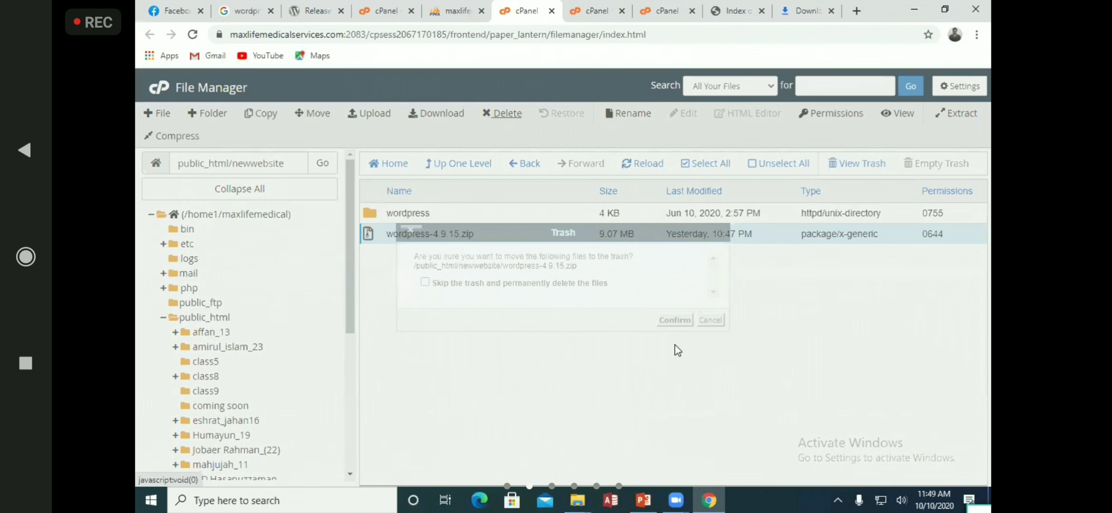
pyautogui.click(425, 284)
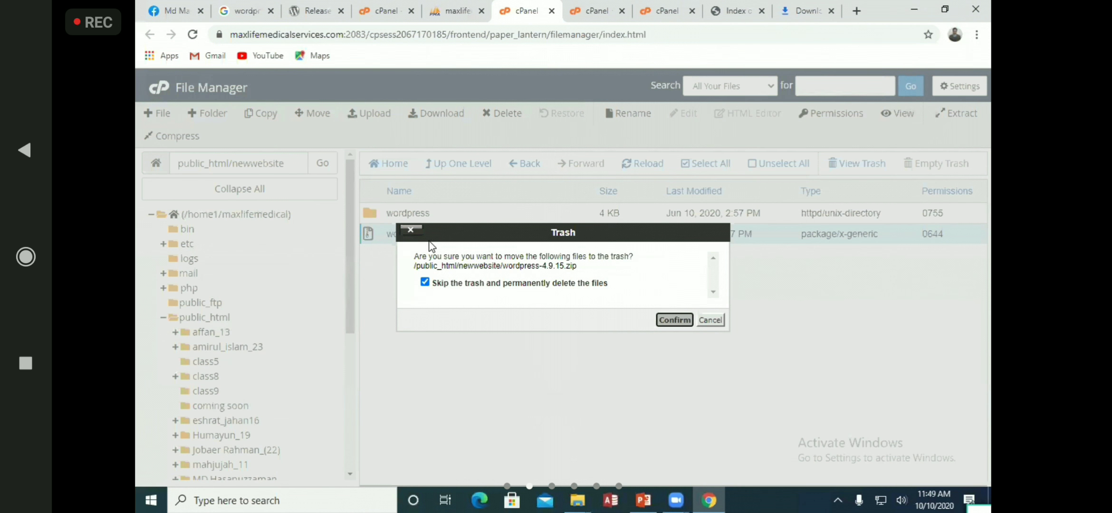
pyautogui.click(674, 320)
# Move all files from the wordpress subfolder up into newwebsite
pyautogui.doubleClick(370, 214)
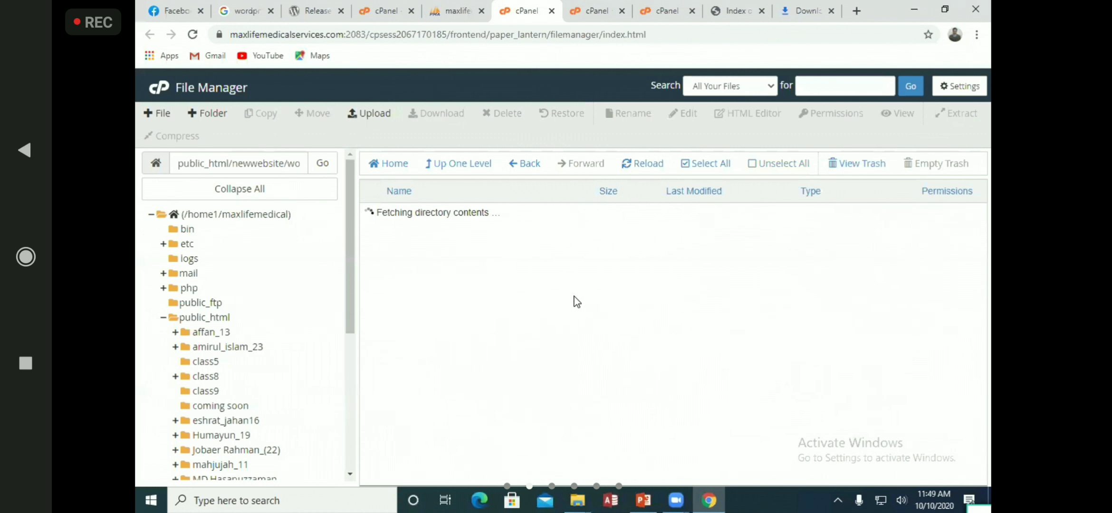
pyautogui.click(684, 167)
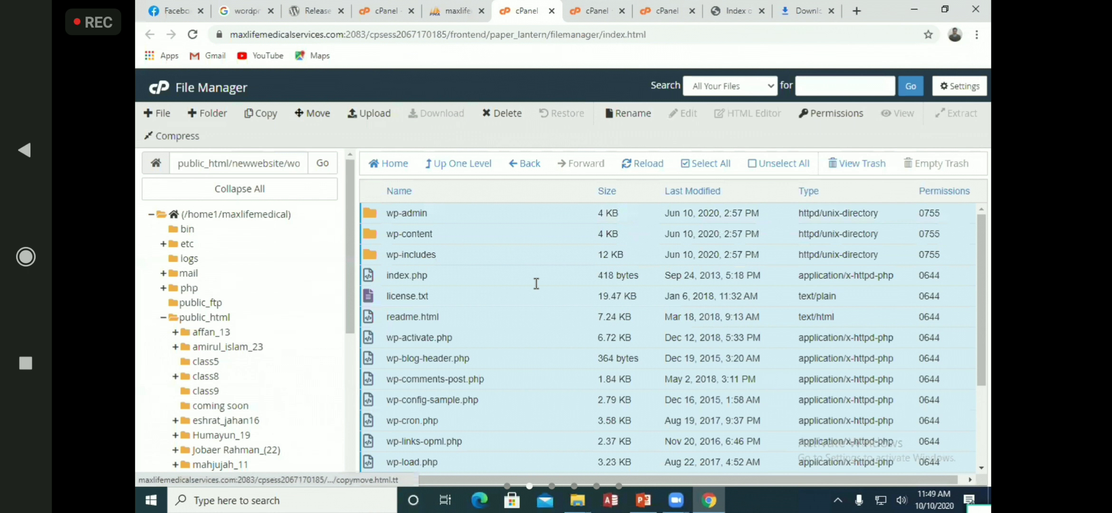
pyautogui.click(313, 113)
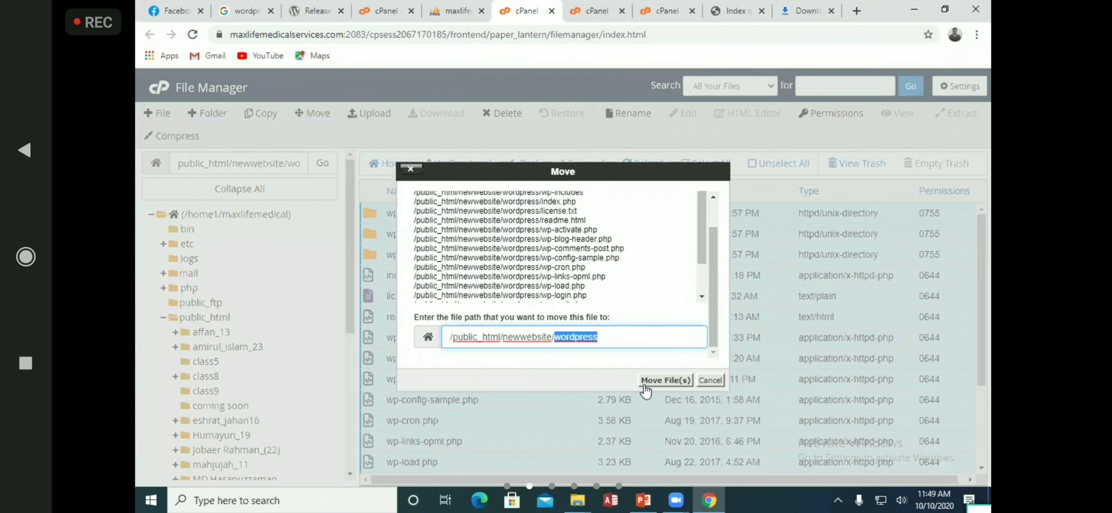
pyautogui.press('BackSpace')
pyautogui.click(665, 380)
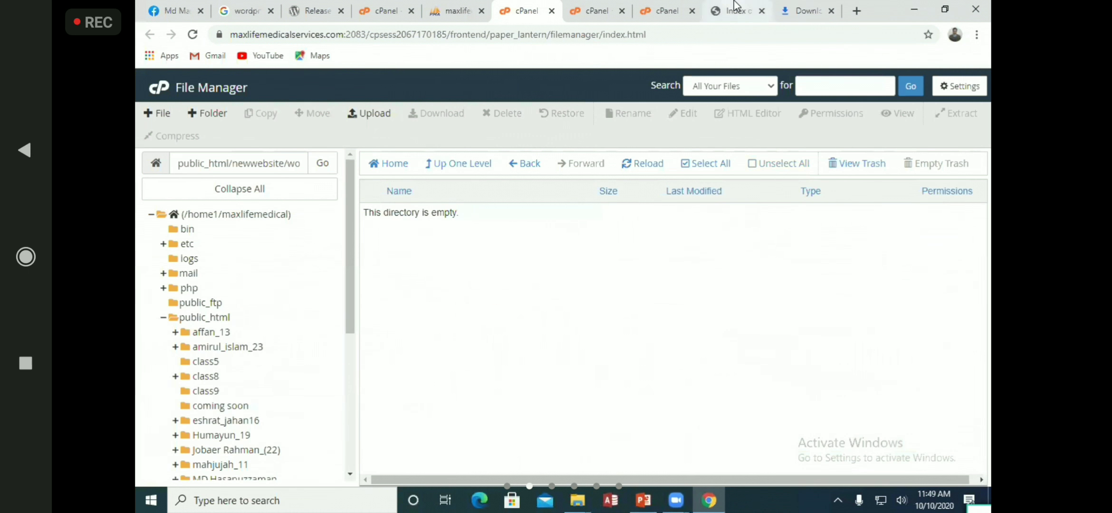
# Reload the /newwebsite page to bring up WordPress's language setup
pyautogui.click(737, 11)
pyautogui.rightClick(630, 140)
pyautogui.click(665, 182)
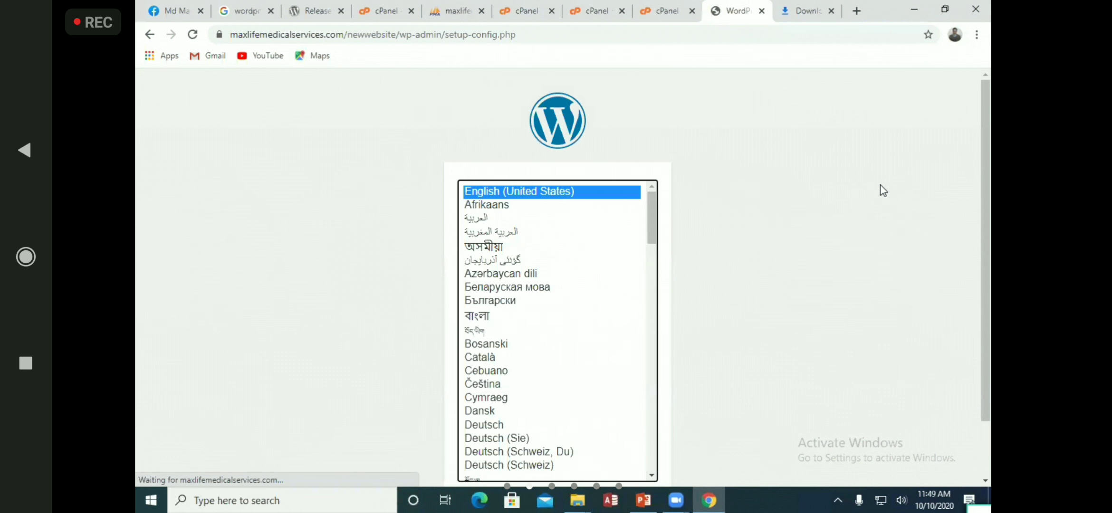
# Close the downloads tab and continue WordPress setup in English (United States)
pyautogui.click(786, 6)
pyautogui.click(831, 10)
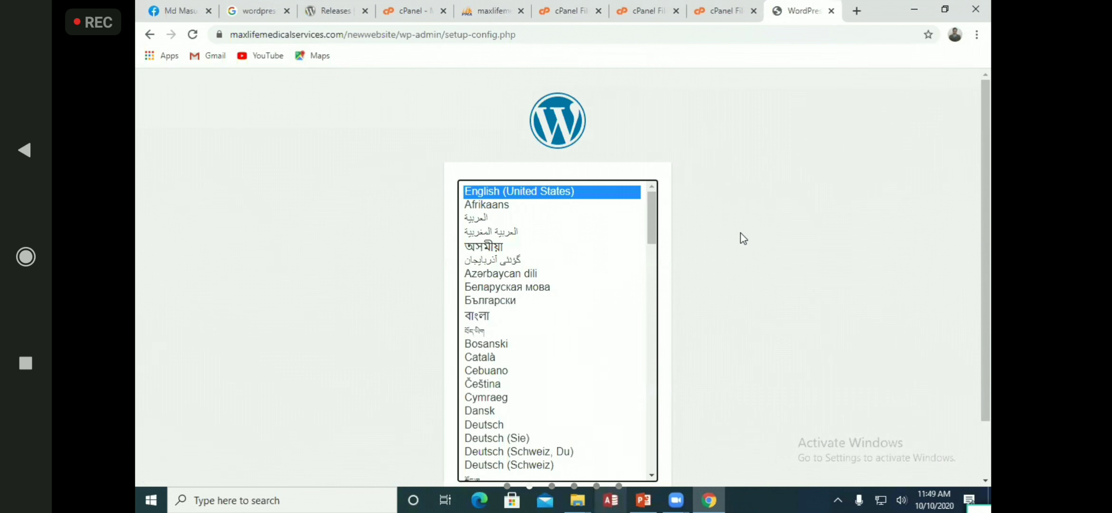
pyautogui.scroll(-2, 740, 238)
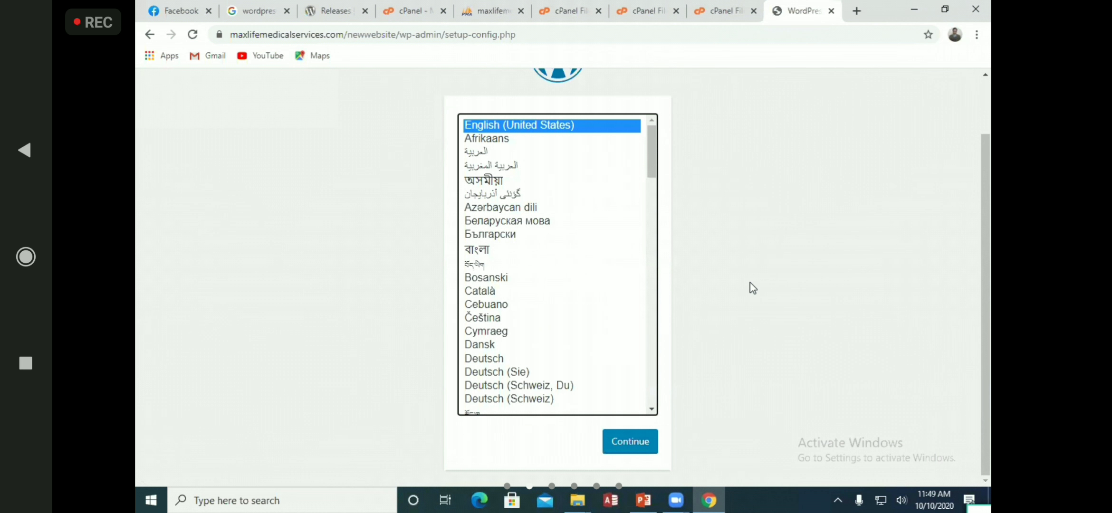
pyautogui.scroll(2, 808, 190)
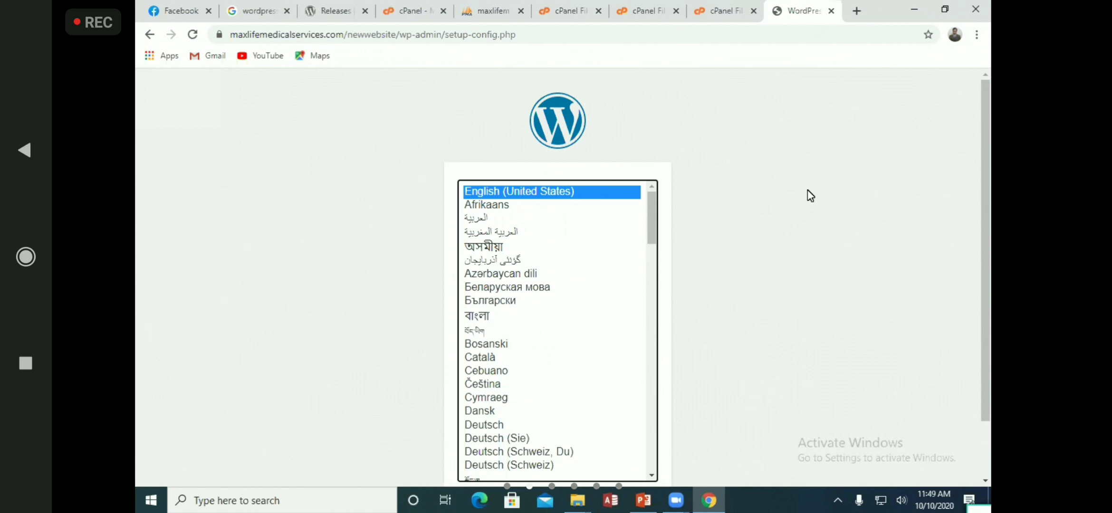
pyautogui.scroll(-2, 711, 209)
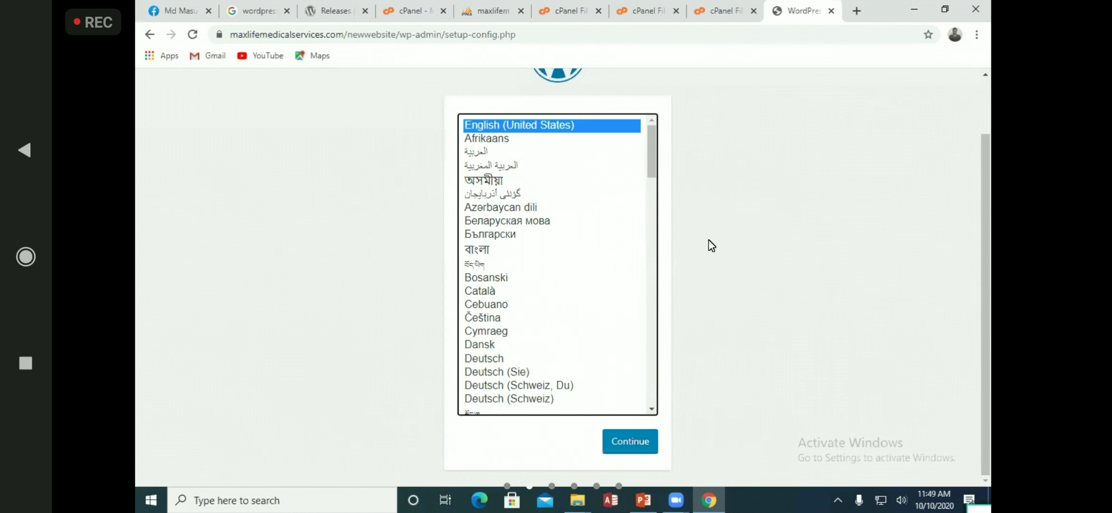
pyautogui.click(614, 434)
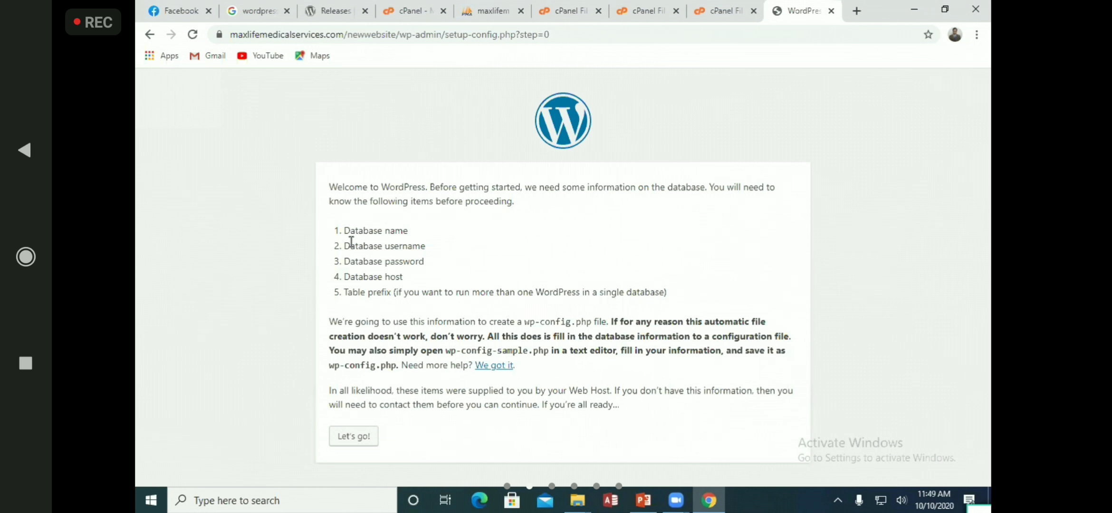
# Review the required database name, username, password, host and table prefix, then check phpMyAdmin
pyautogui.tripleClick(368, 227)
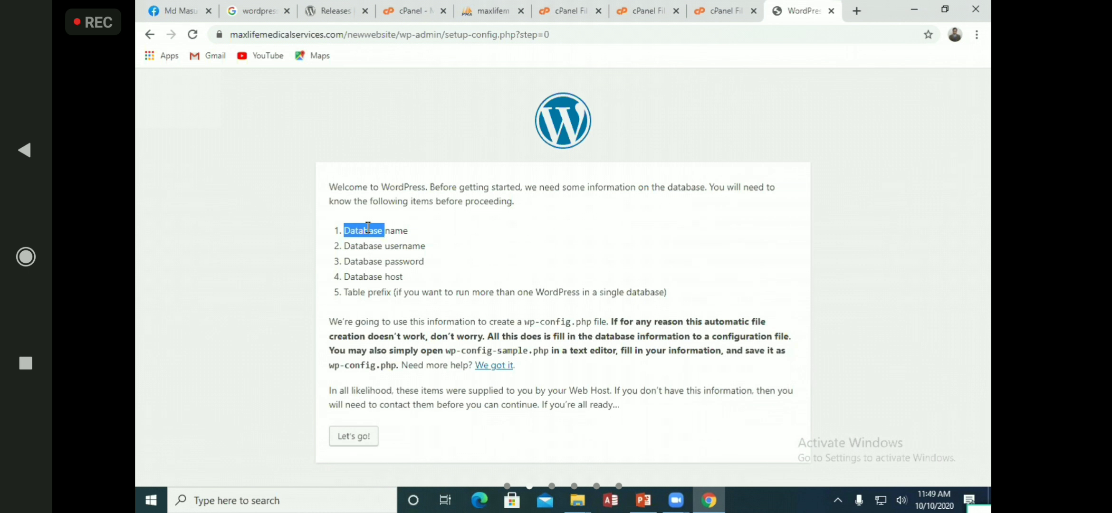
pyautogui.tripleClick(387, 247)
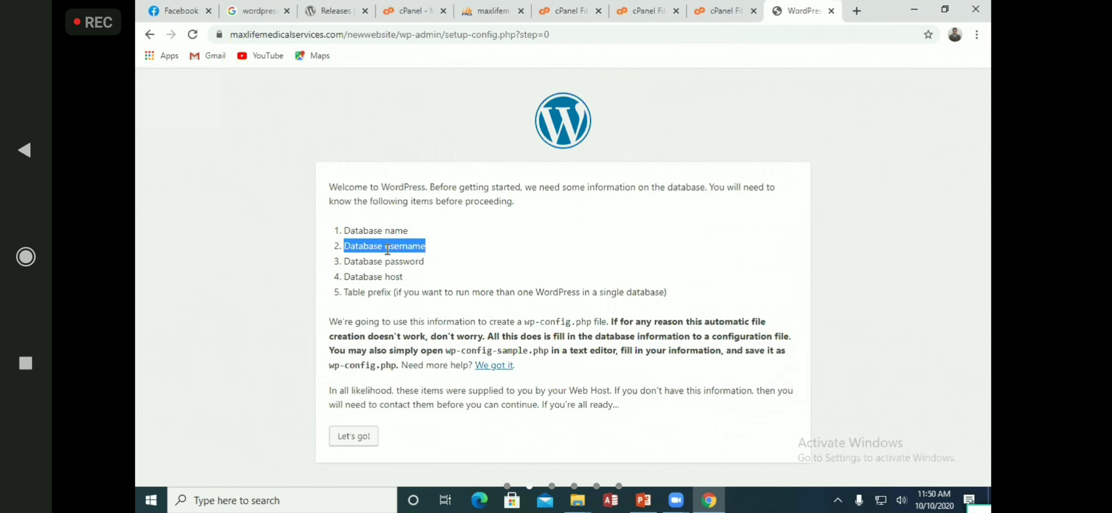
pyautogui.tripleClick(379, 260)
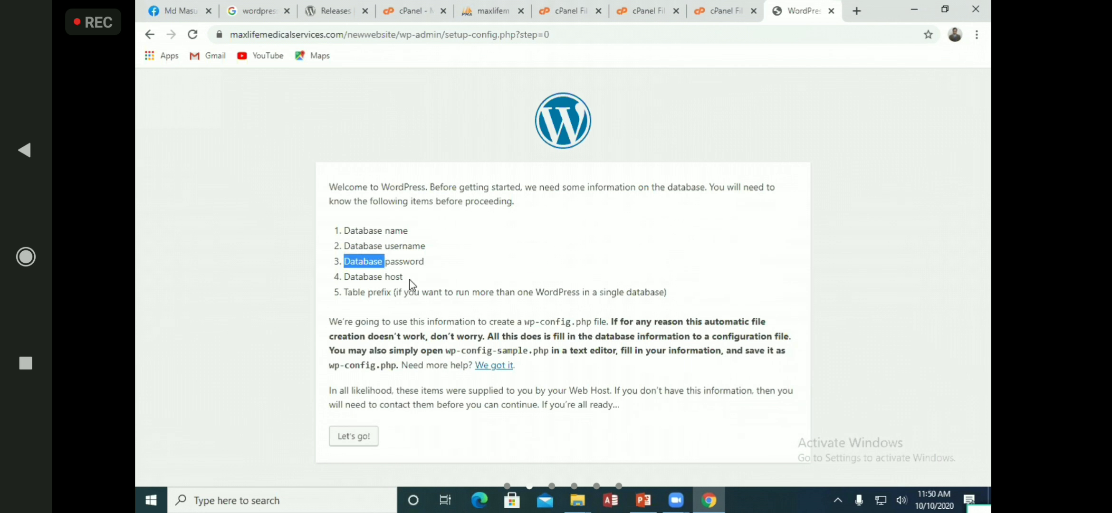
pyautogui.tripleClick(369, 276)
pyautogui.tripleClick(367, 292)
pyautogui.click(493, 10)
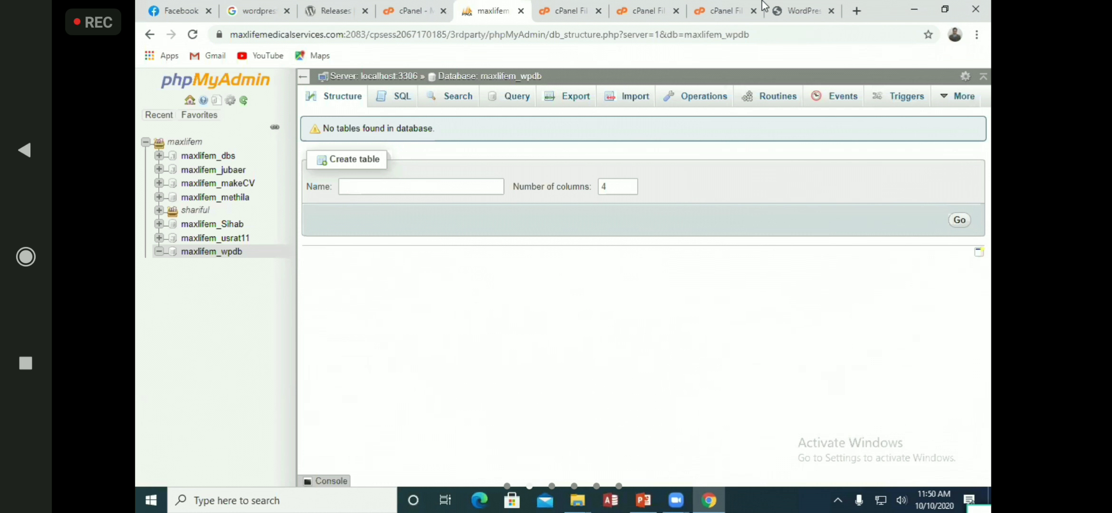
# Copy maxlifem_wpdb from phpMyAdmin into WordPress's Database Name field
pyautogui.click(798, 18)
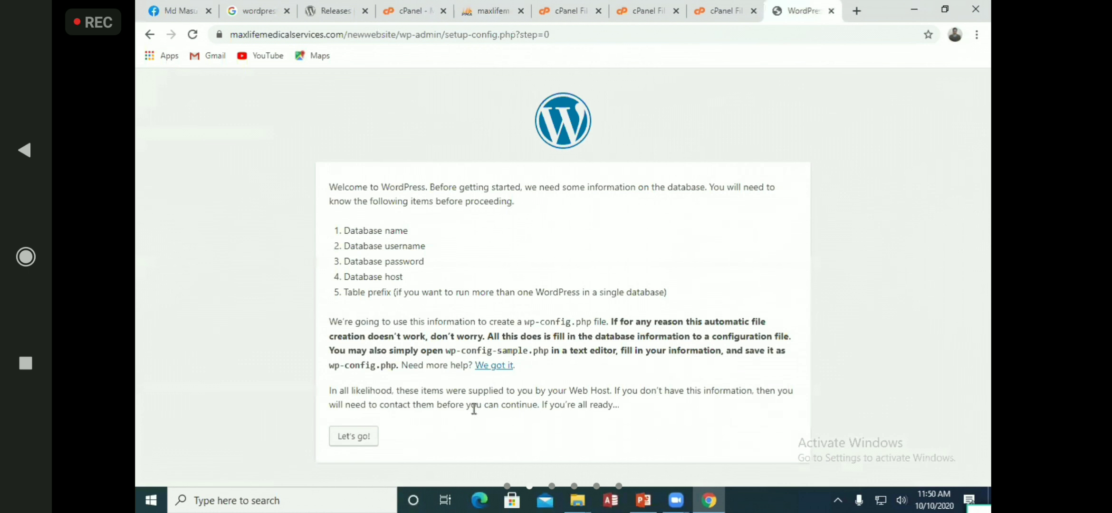
pyautogui.click(349, 436)
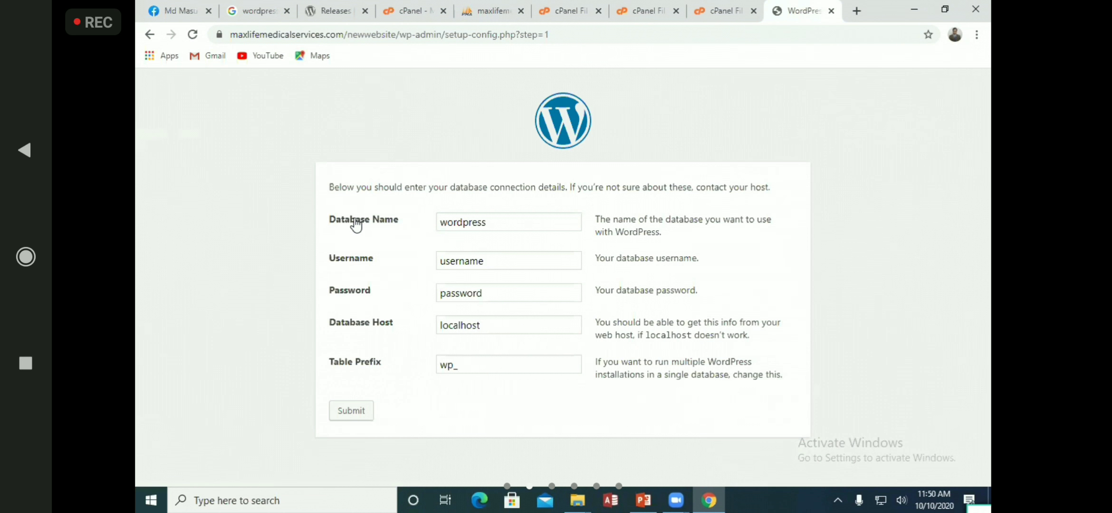
pyautogui.click(492, 11)
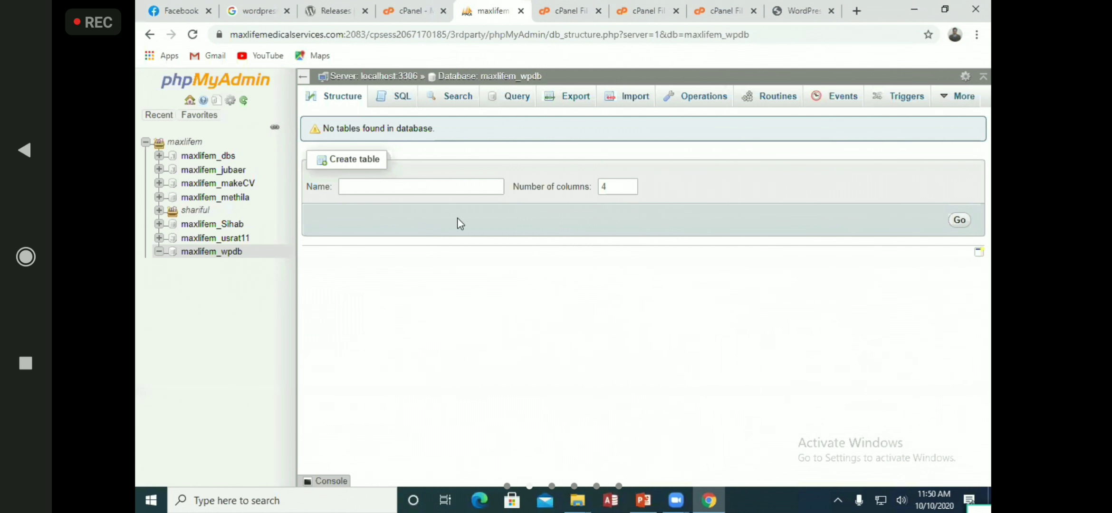
pyautogui.click(223, 251)
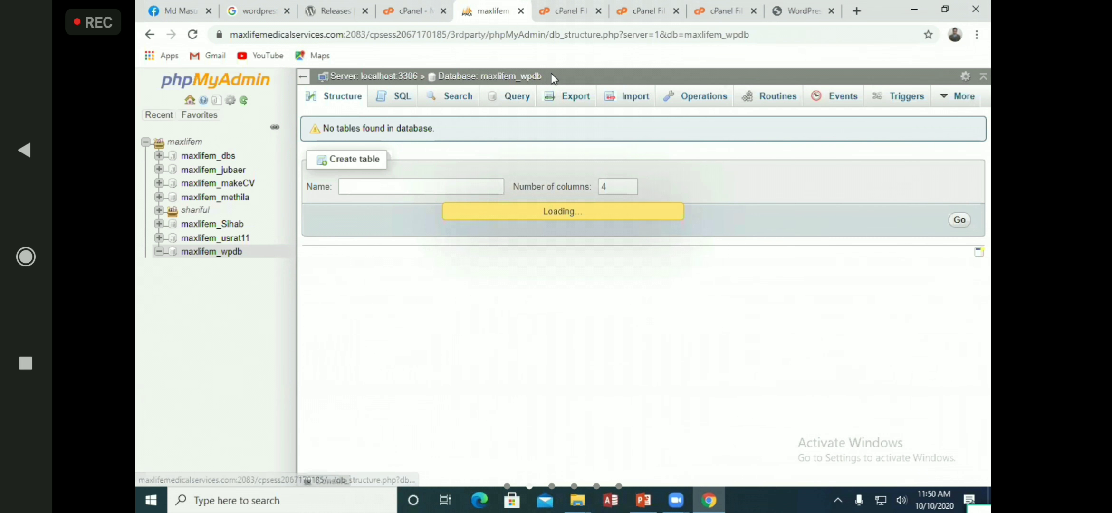
pyautogui.moveTo(552, 73); pyautogui.dragTo(480, 76)
pyautogui.hotkey('ctrl', 'c')
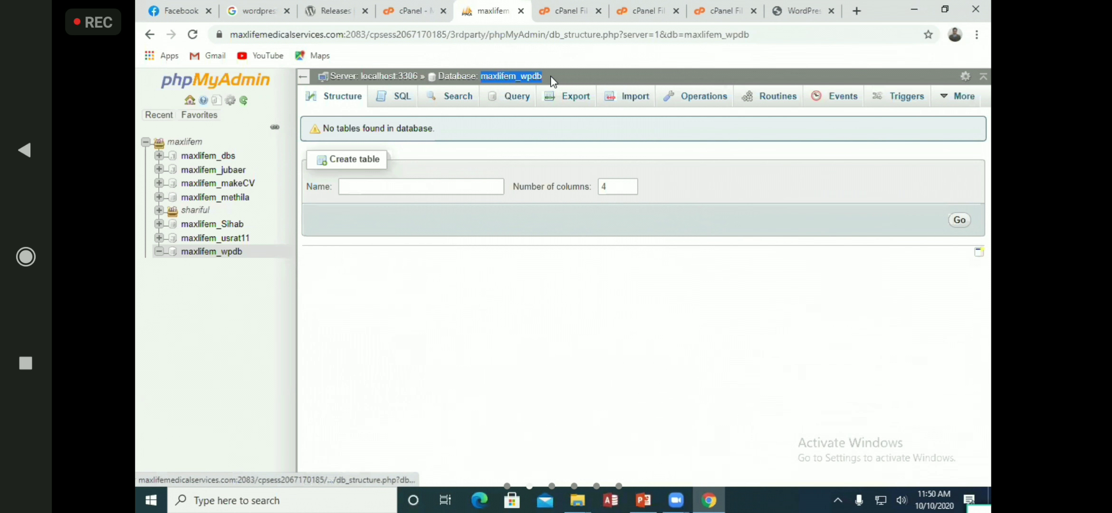
pyautogui.click(811, 6)
pyautogui.click(508, 221)
pyautogui.hotkey('ctrl', 'a')
pyautogui.hotkey('ctrl', 'v')
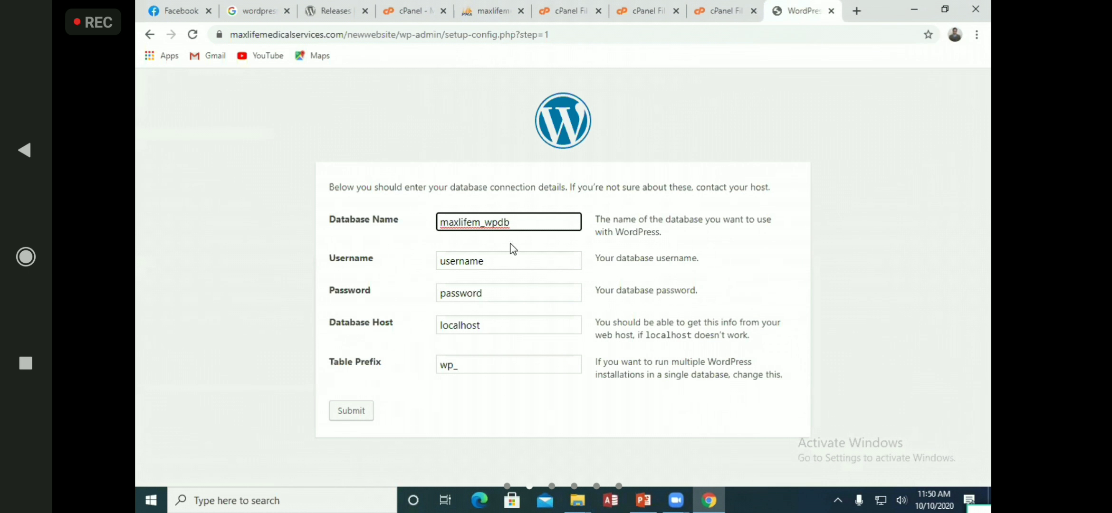
# Fill the Username field from the copied name, editing its ending
pyautogui.click(480, 9)
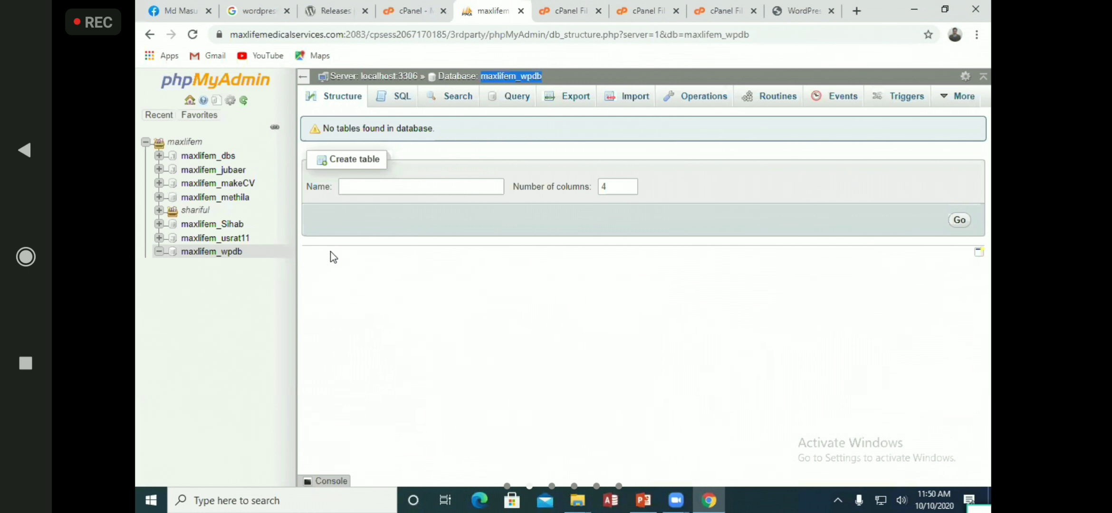
pyautogui.click(786, 6)
pyautogui.click(511, 254)
pyautogui.hotkey('ctrl', 'a')
pyautogui.hotkey('ctrl', 'v')
pyautogui.press('BackSpace')
pyautogui.press('BackSpace')
pyautogui.press('BackSpace')
pyautogui.press('BackSpace')
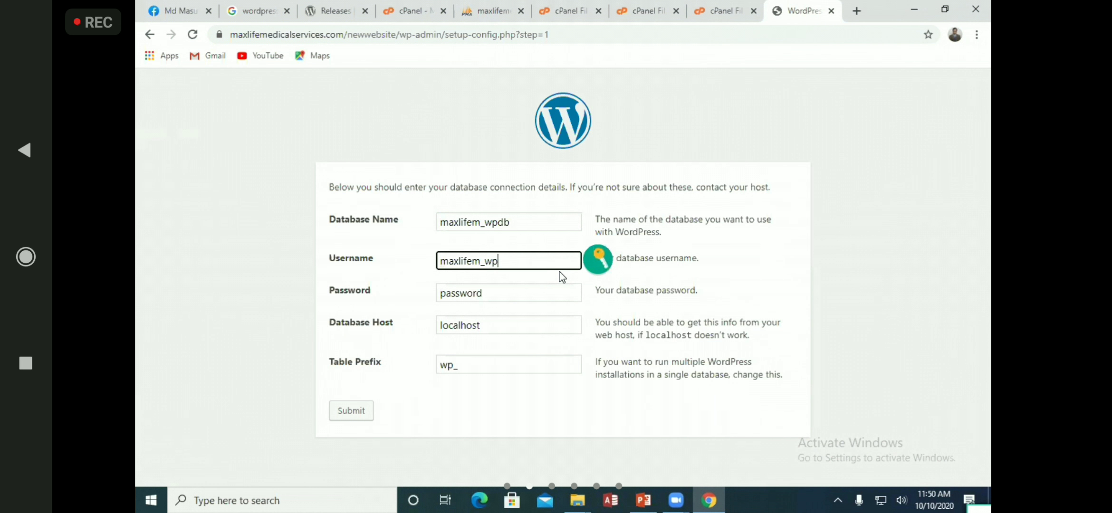
pyautogui.write('rakib')
# Enter the database password and start replacing the wp_ table prefix with tbl_
pyautogui.click(530, 293)
pyautogui.hotkey('ctrl', 'a')
pyautogui.write('admin123456')
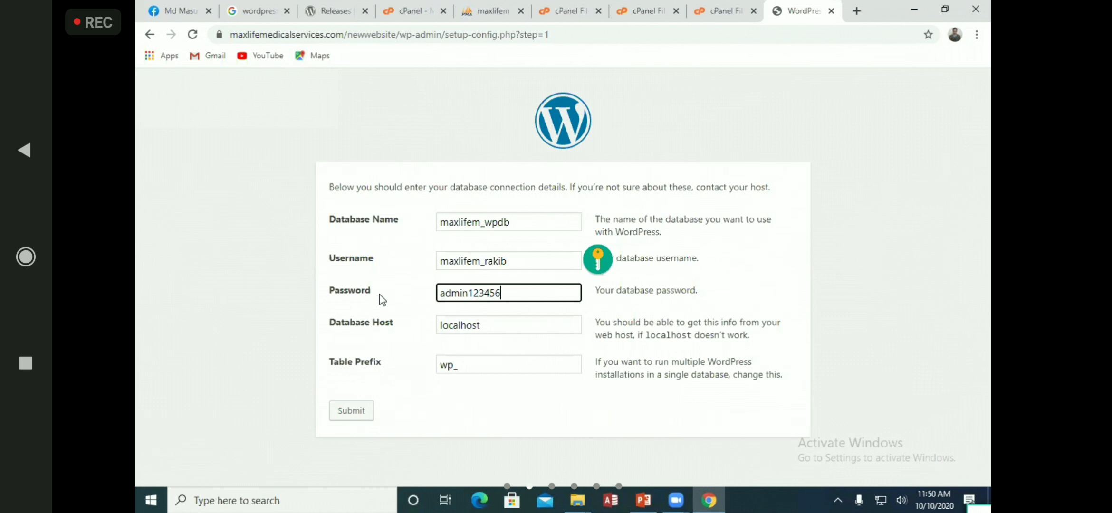
pyautogui.write('8')
pyautogui.click(924, 311)
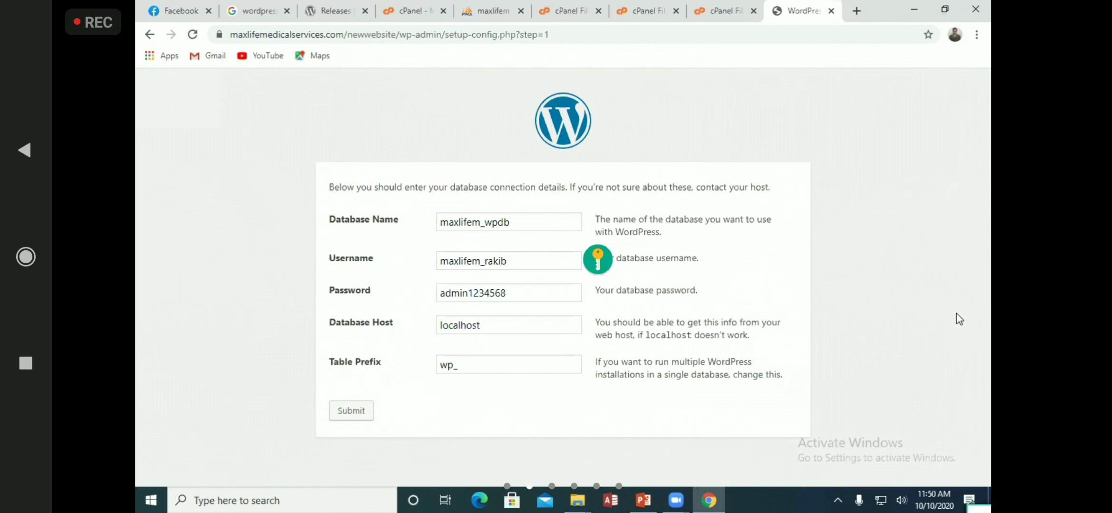
pyautogui.doubleClick(455, 364)
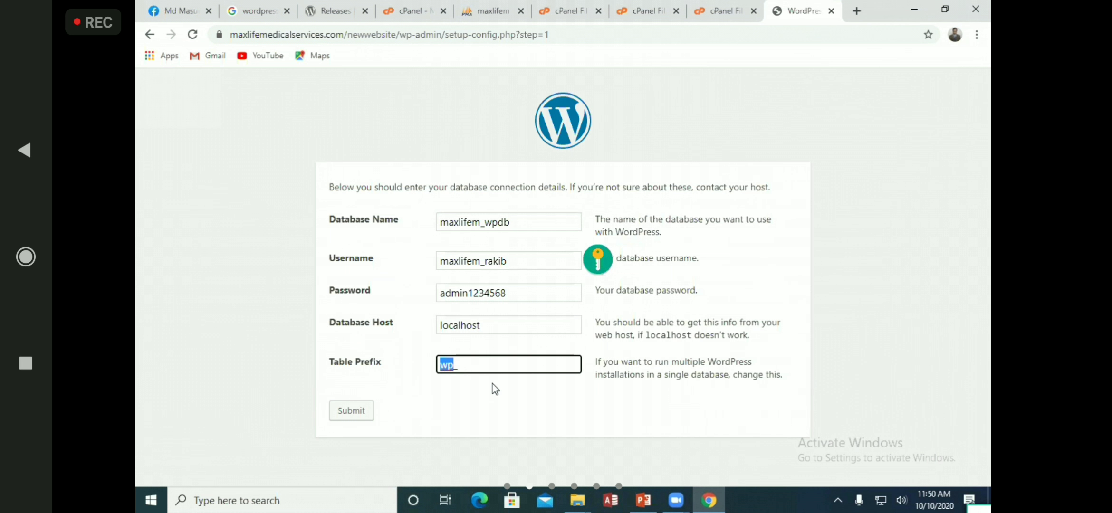
pyautogui.write('tbl_')
# Submit the database connection details and run the WordPress installation
pyautogui.click(896, 355)
pyautogui.click(487, 366)
pyautogui.click(825, 345)
pyautogui.click(348, 415)
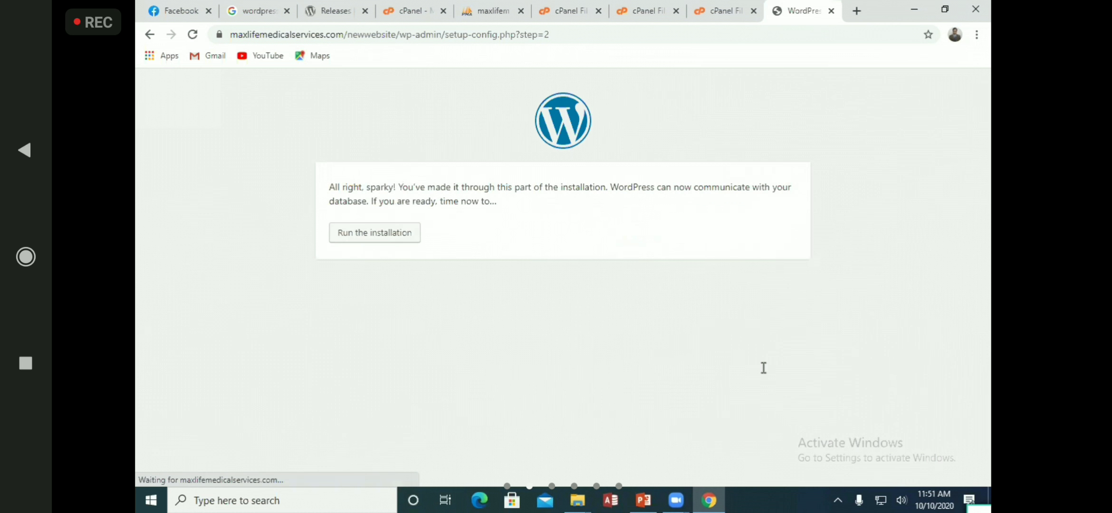
pyautogui.click(371, 241)
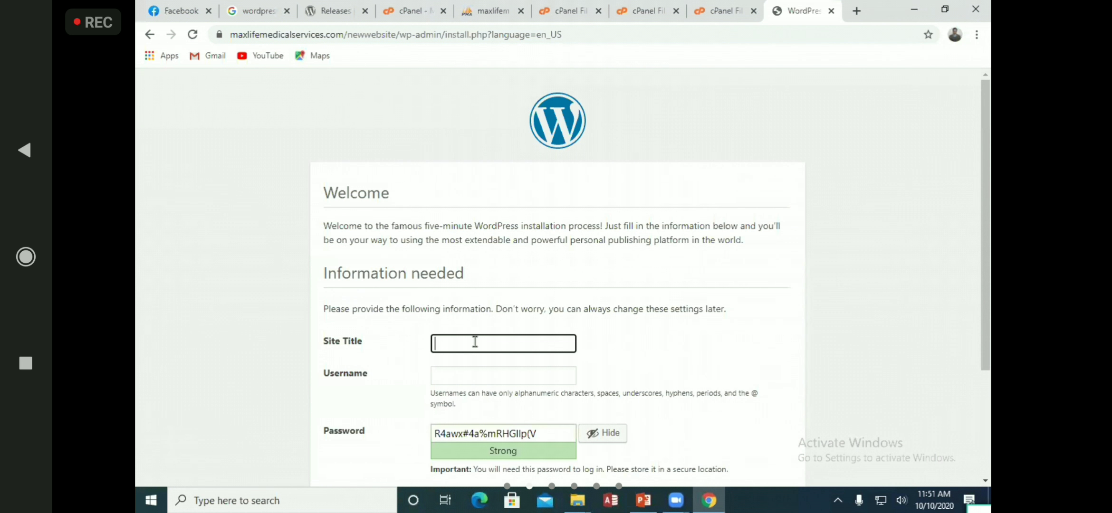
# Set the site title to School, username admin, and accept a weak password
pyautogui.write('chool')
pyautogui.scroll(-3, 475, 342)
pyautogui.click(470, 224)
pyautogui.write('admin')
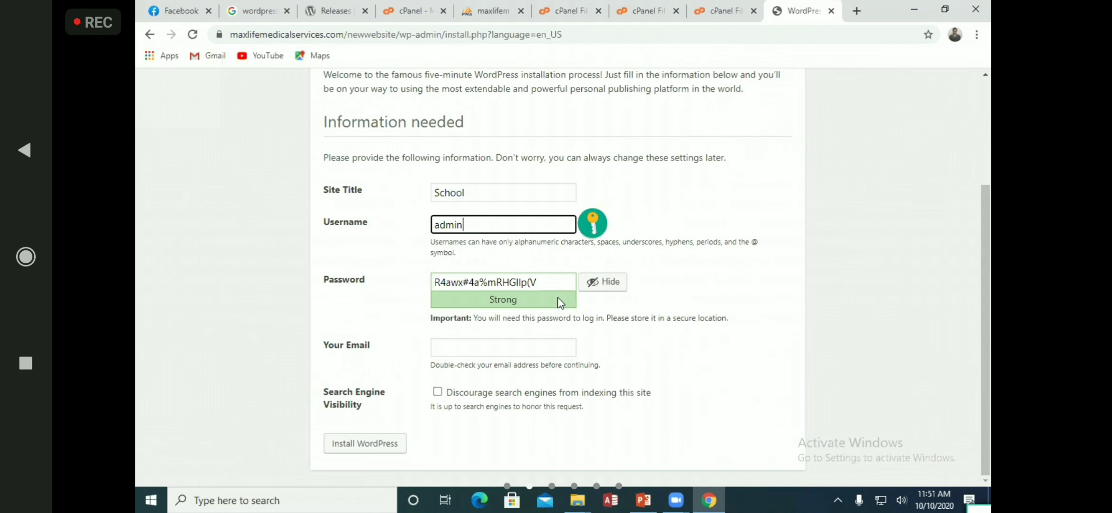
pyautogui.press('Tab')
pyautogui.write('a')
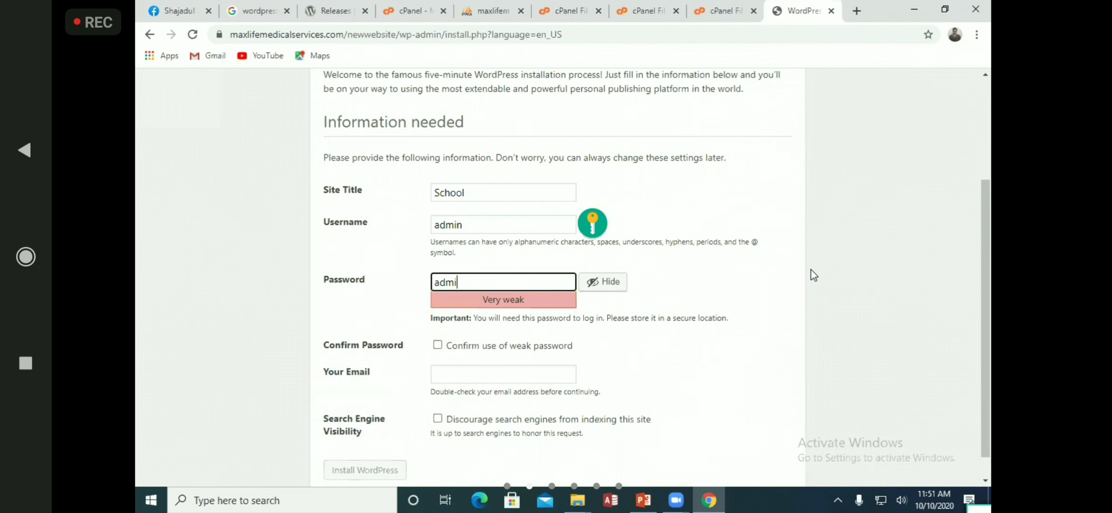
pyautogui.click(437, 345)
# Enter the admin e-mail address, discourage search engine indexing, and install WordPress
pyautogui.click(466, 369)
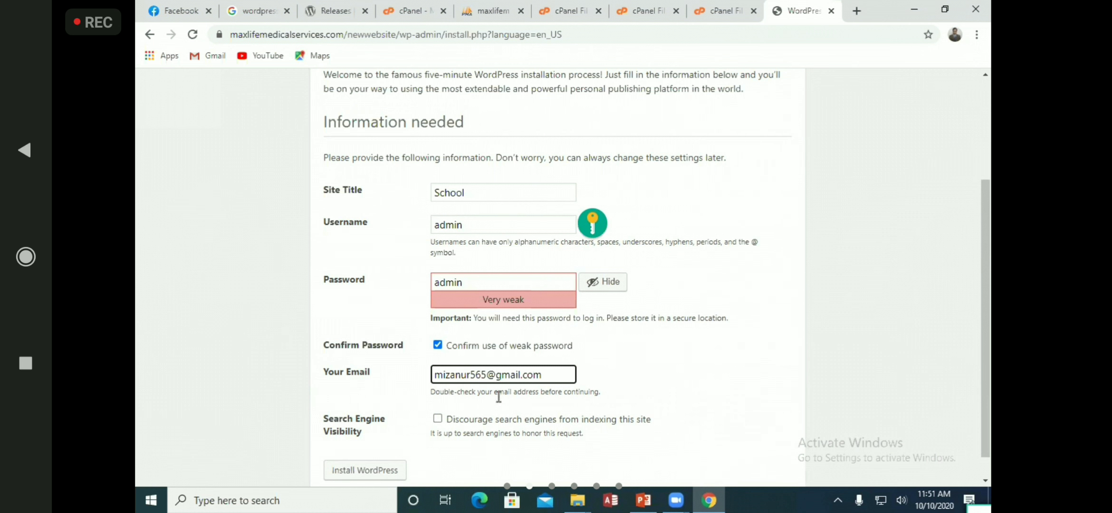
pyautogui.click(438, 419)
pyautogui.scroll(-1, 437, 424)
pyautogui.click(377, 446)
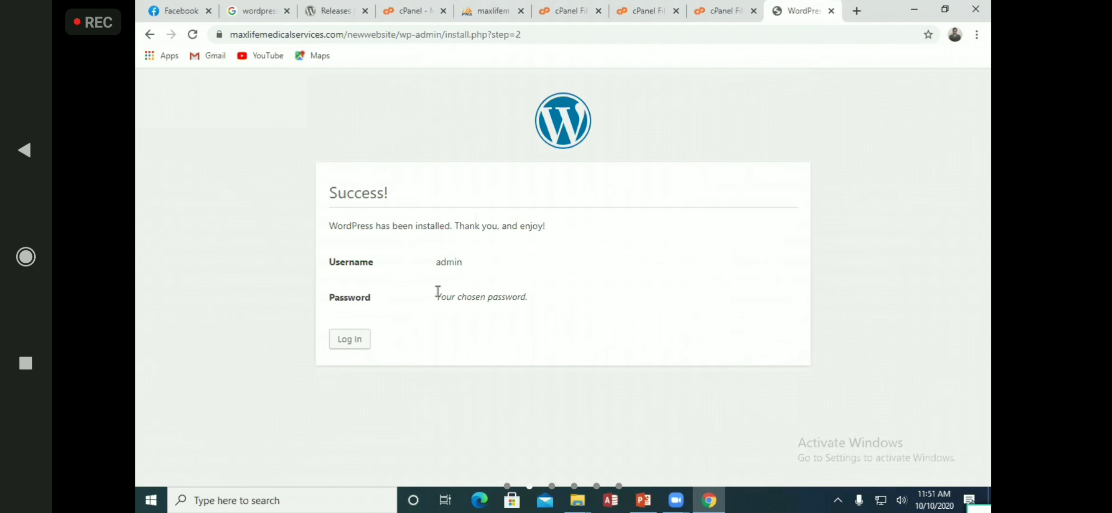
# Log in to WordPress with the admin username and password
pyautogui.click(359, 340)
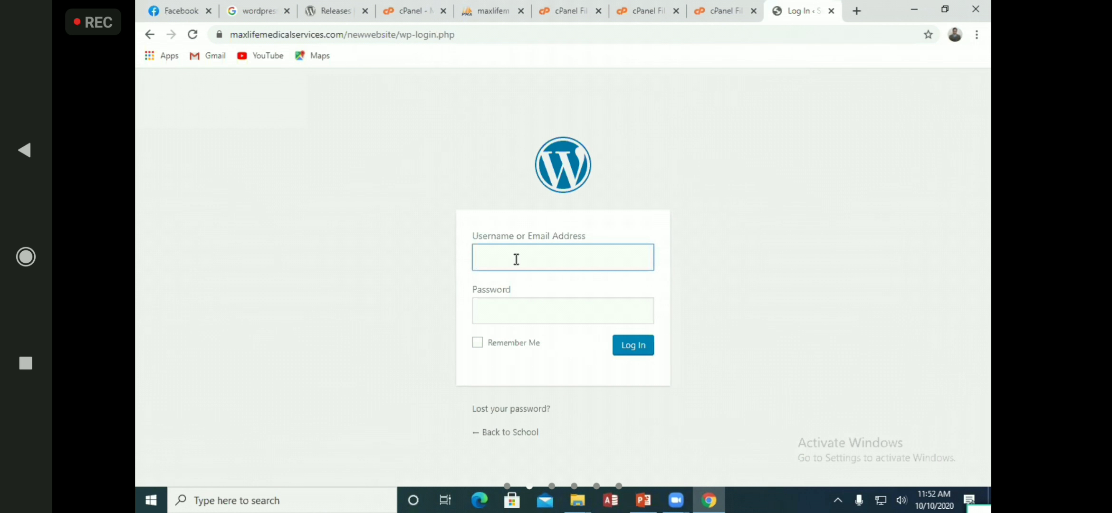
pyautogui.write('dmin')
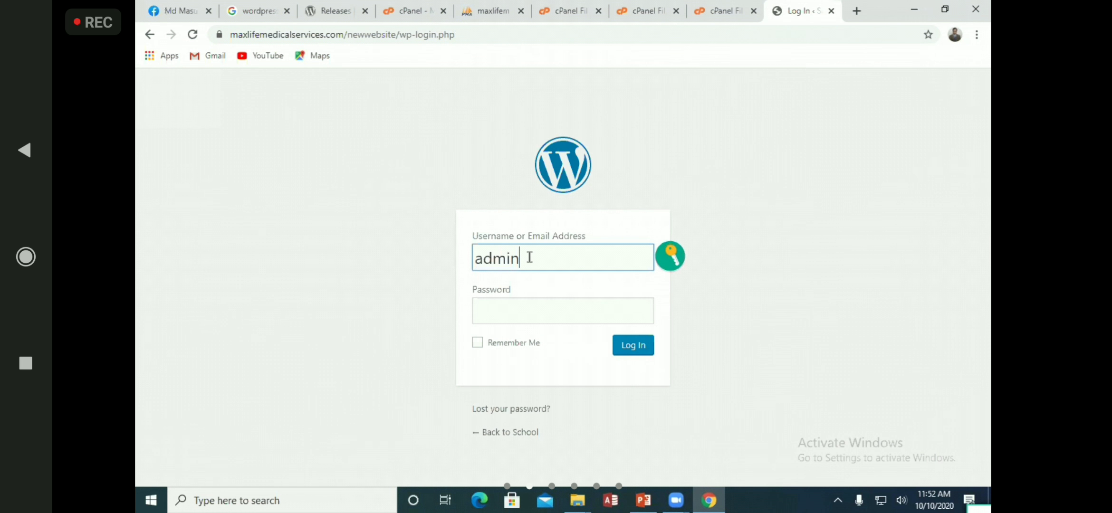
pyautogui.doubleClick(529, 257)
pyautogui.click(502, 308)
pyautogui.write('*****')
pyautogui.click(646, 357)
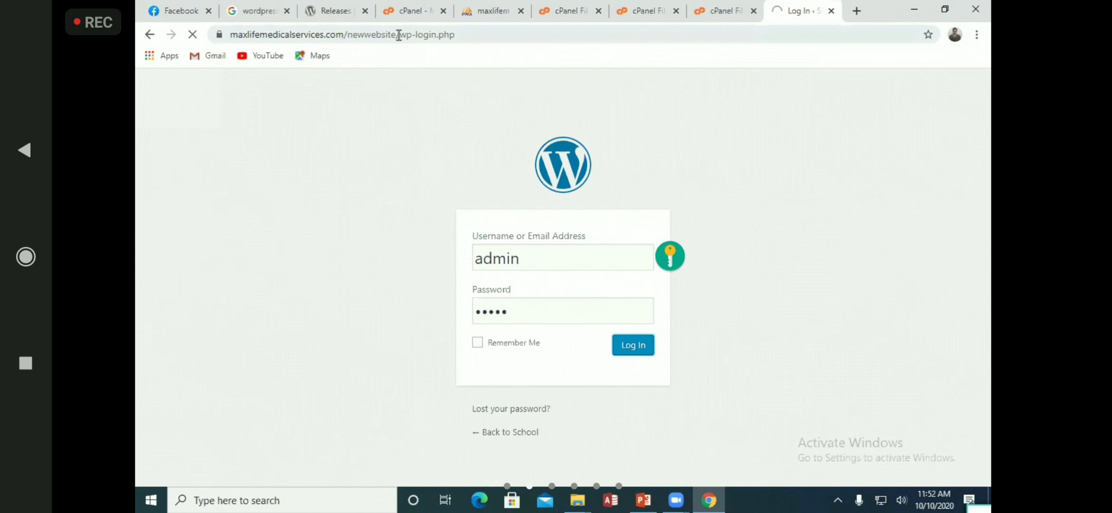
# Copy the site's base address and load it in a new tab
pyautogui.moveTo(399, 34); pyautogui.dragTo(230, 35)
pyautogui.hotkey('ctrl', 'c')
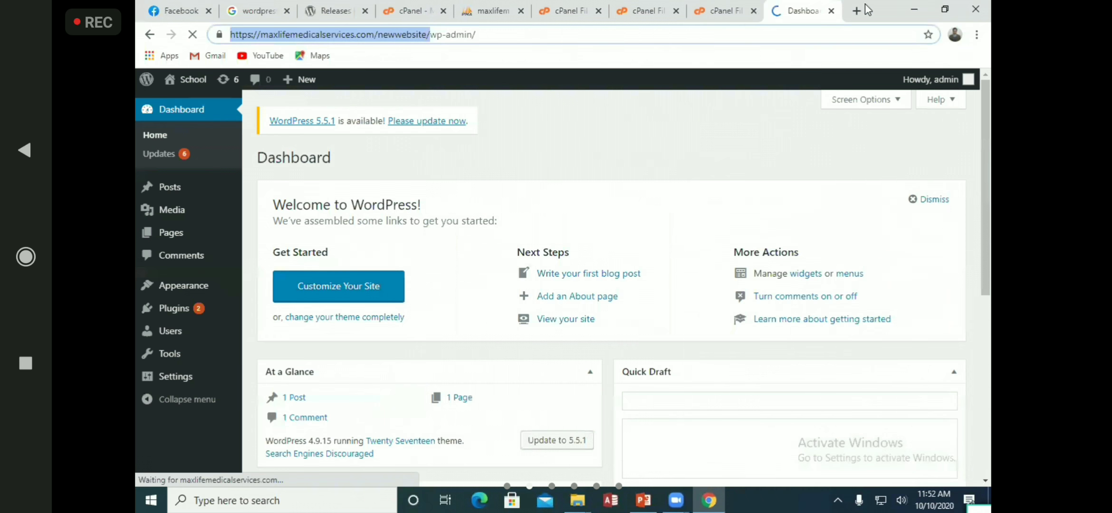
pyautogui.click(857, 11)
pyautogui.hotkey('ctrl', 'v')
pyautogui.press('Return')
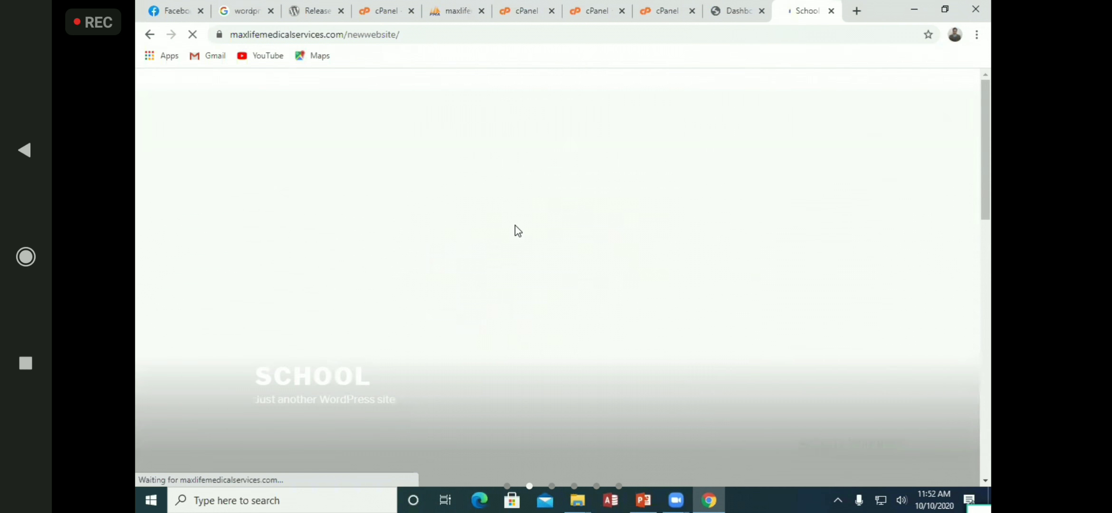
# Scroll through the School front page, then check and select the dashboard's address
pyautogui.scroll(-5, 863, 241)
pyautogui.scroll(-5, 865, 244)
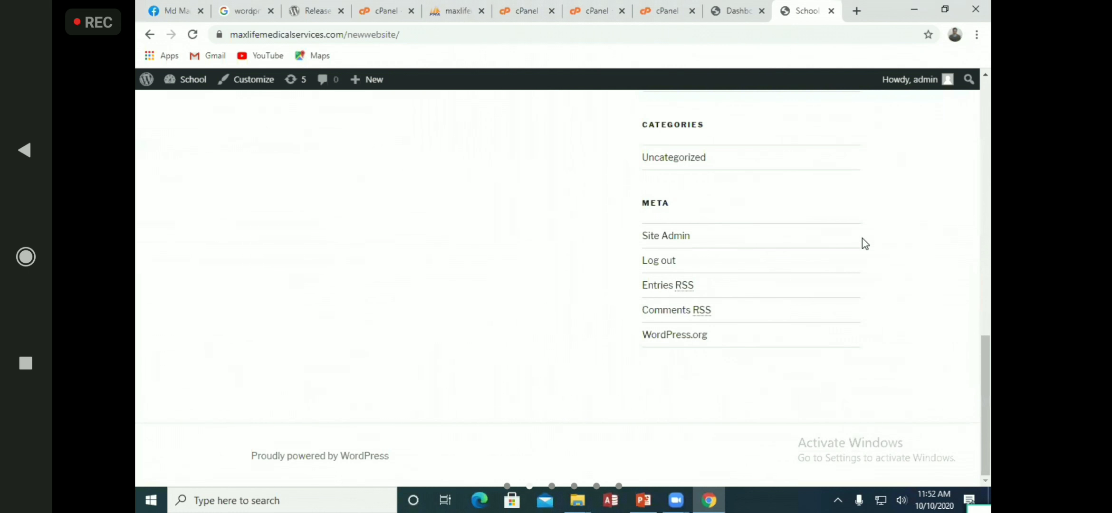
pyautogui.scroll(10, 845, 294)
pyautogui.scroll(-10, 846, 294)
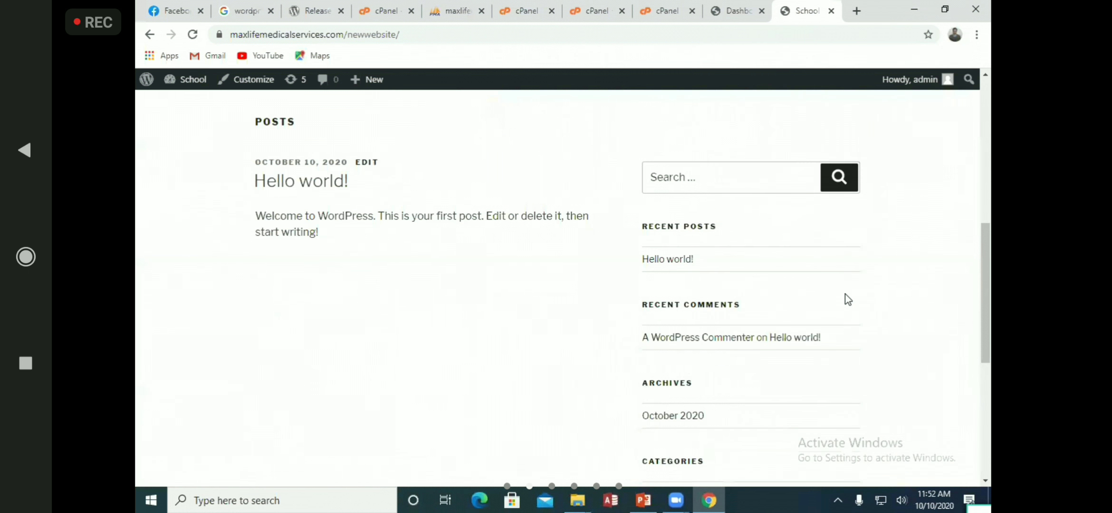
pyautogui.scroll(10, 846, 292)
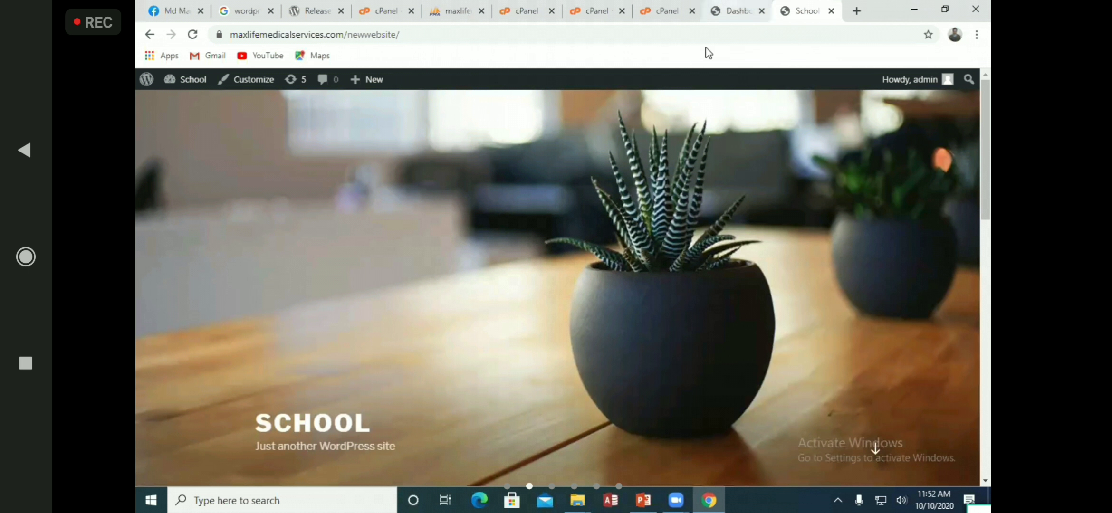
pyautogui.click(734, 11)
pyautogui.click(587, 110)
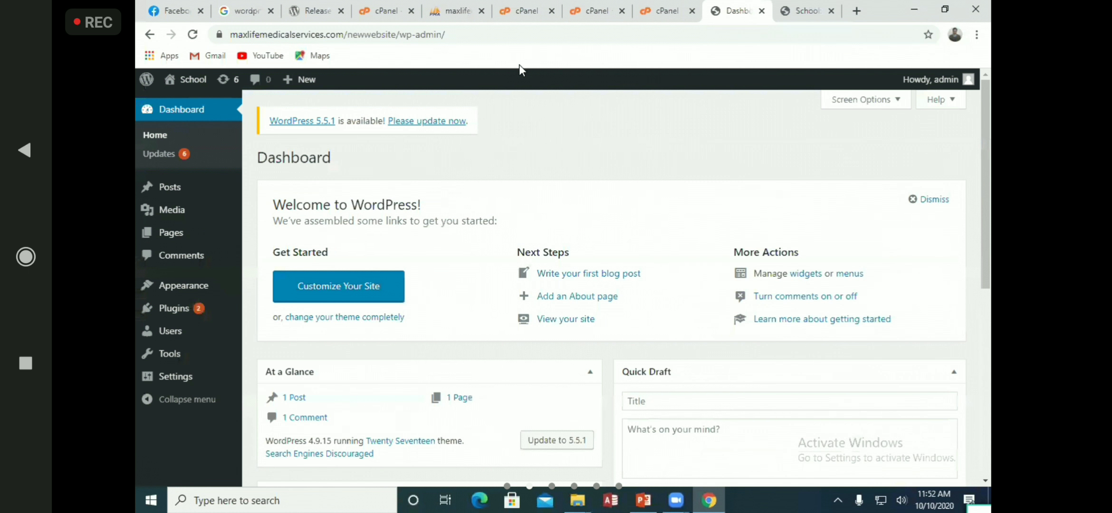
pyautogui.click(461, 34)
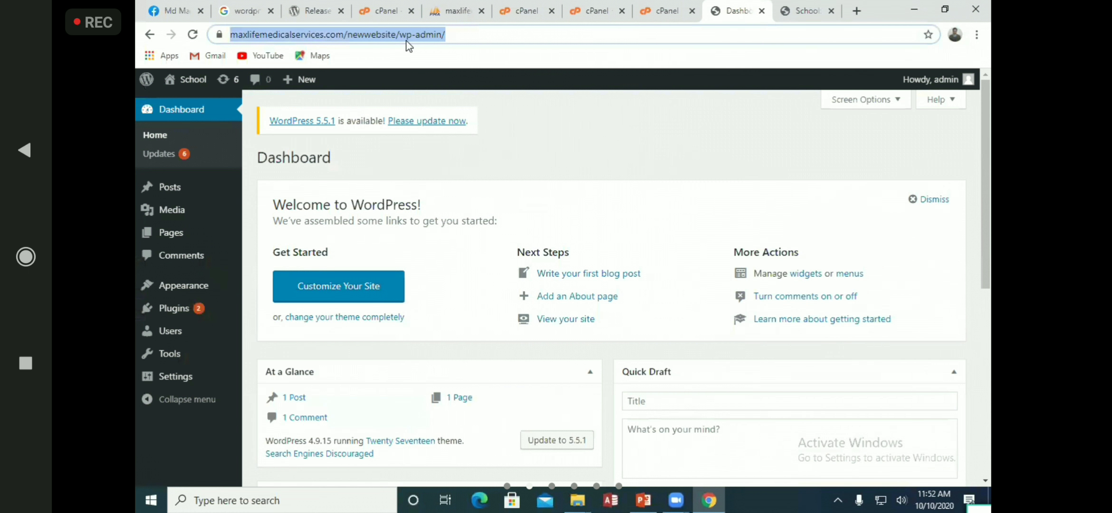
# Open the maxlifem_wpdb database in phpMyAdmin to view its 12 tables
pyautogui.click(525, 38)
pyautogui.click(454, 10)
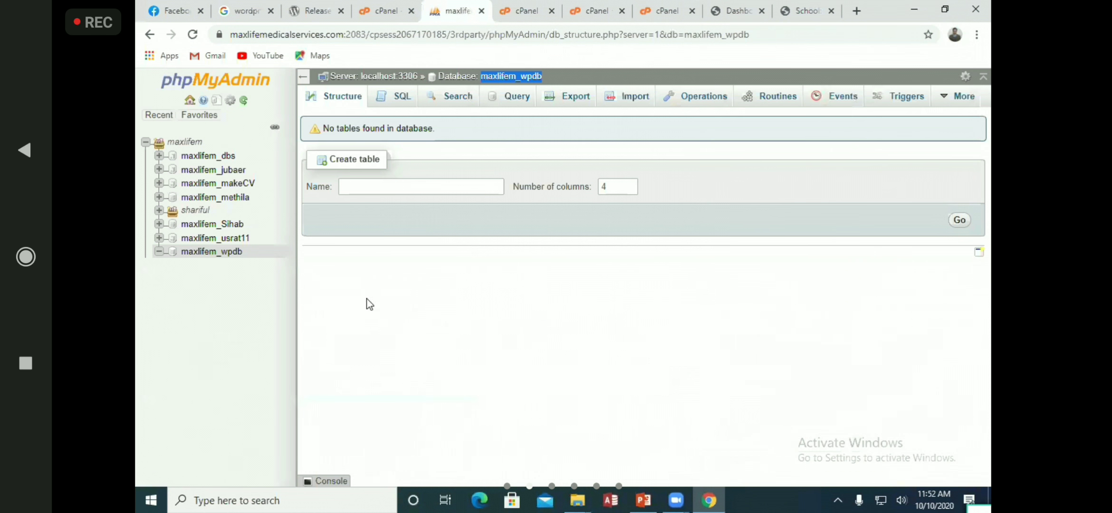
pyautogui.click(231, 252)
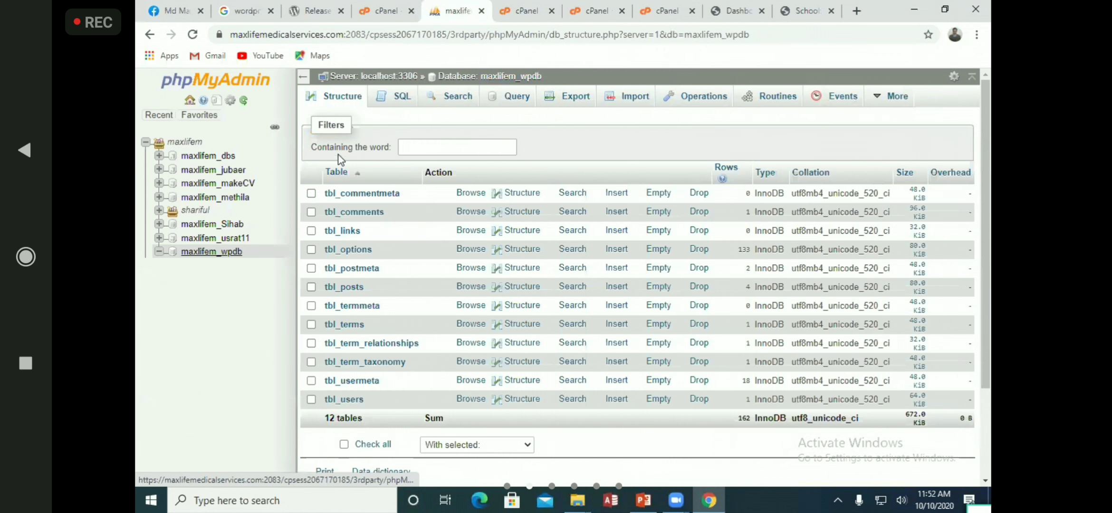
pyautogui.scroll(-3, 371, 305)
pyautogui.scroll(3, 371, 304)
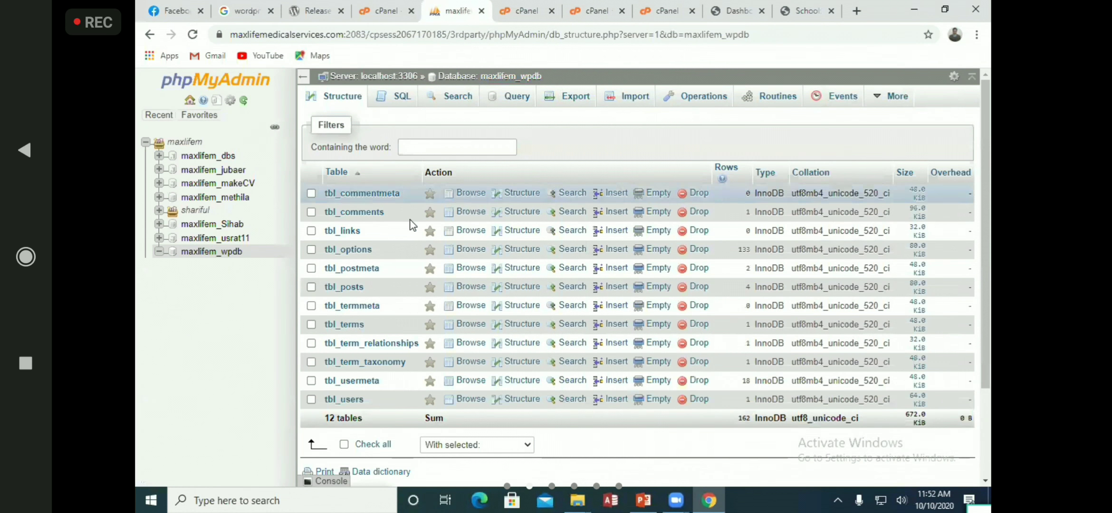
# Look over the School front page again and return to the Dashboard
pyautogui.click(807, 10)
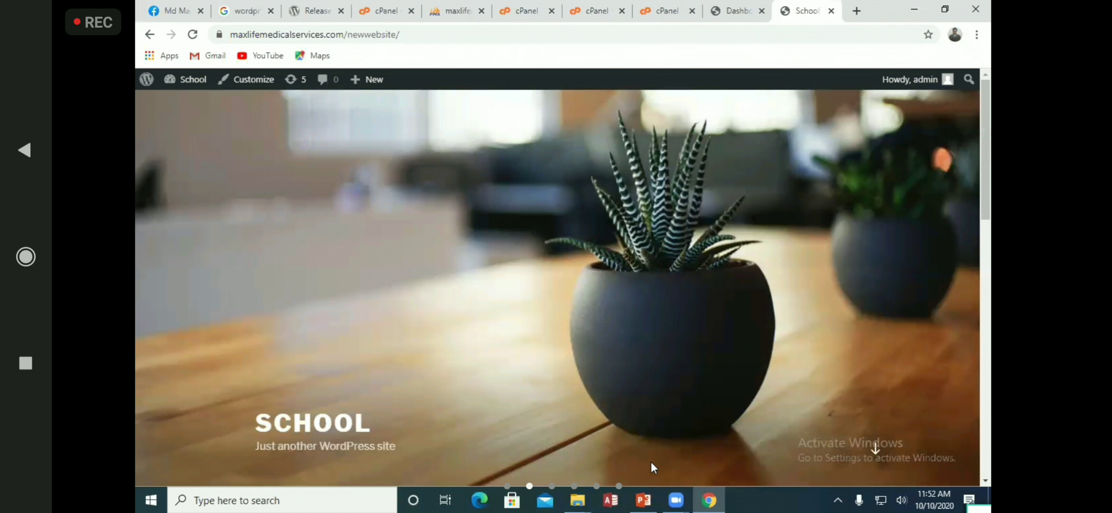
pyautogui.scroll(-5, 651, 463)
pyautogui.scroll(5, 611, 275)
pyautogui.click(732, 10)
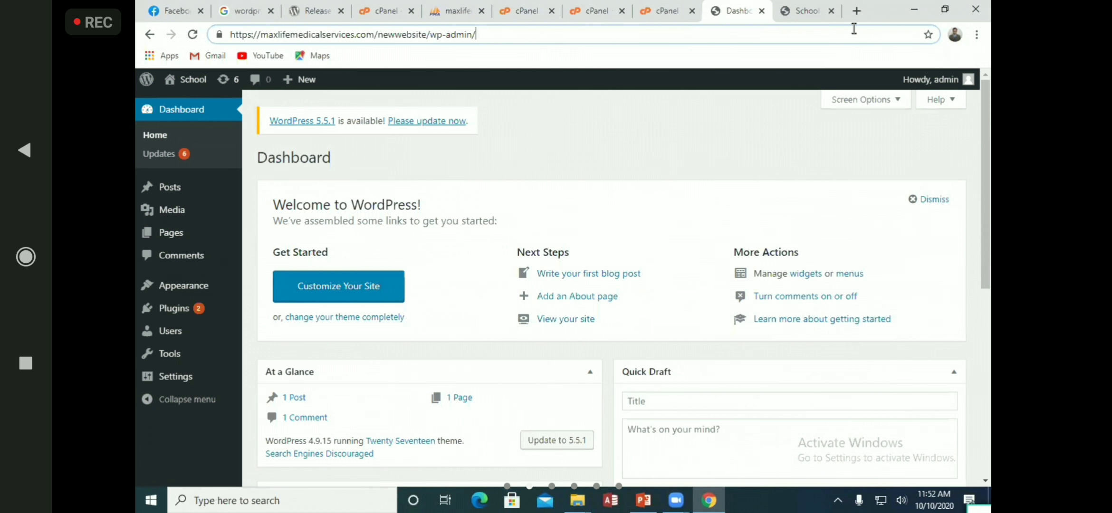
# Close the Dashboard tab and load the site URL plus wp-admin in a new tab
pyautogui.hotkey('ctrl', 'w')
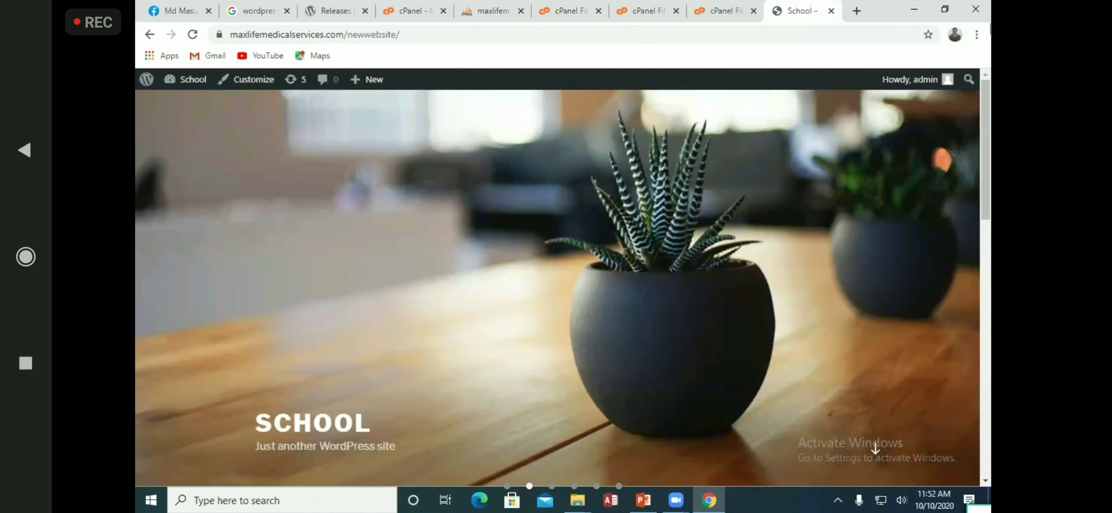
pyautogui.scroll(-15, 465, 315)
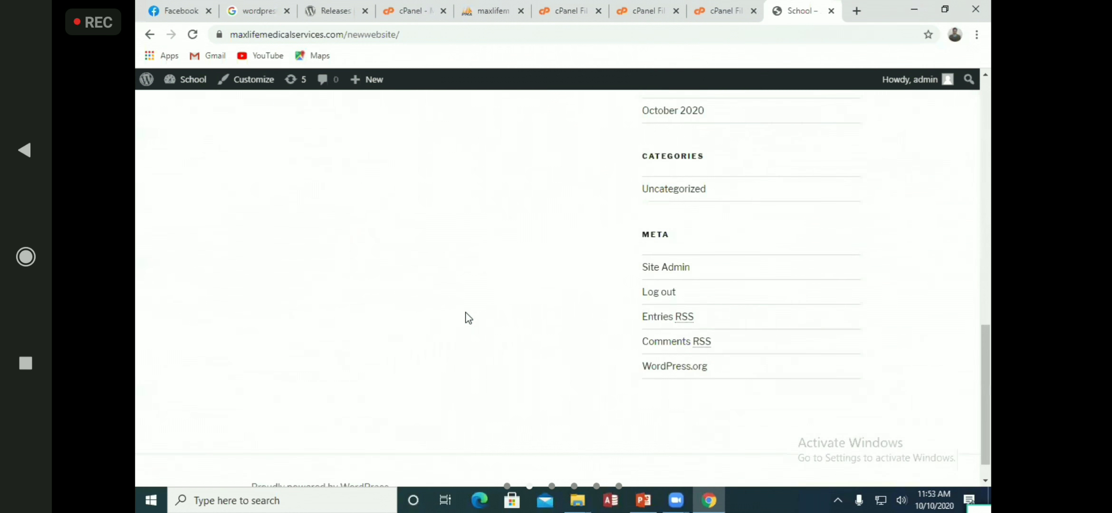
pyautogui.scroll(20, 465, 314)
pyautogui.click(431, 36)
pyautogui.hotkey('ctrl', 'c')
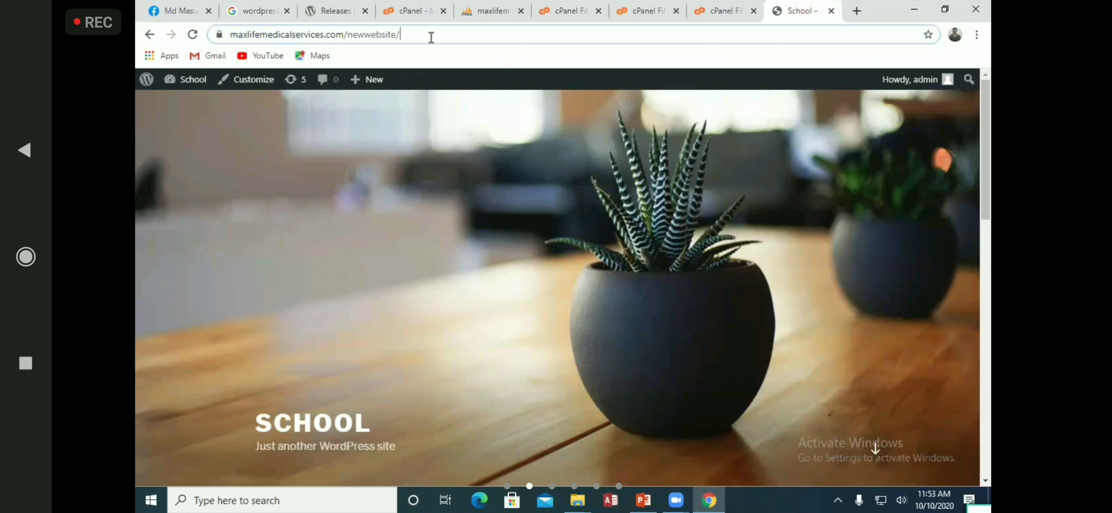
pyautogui.click(857, 11)
pyautogui.hotkey('ctrl', 'v')
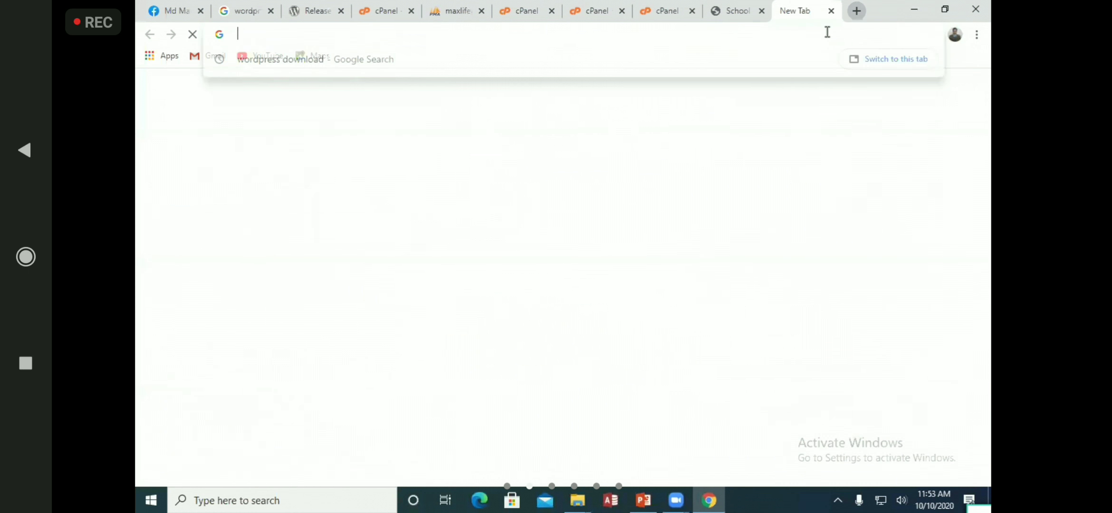
pyautogui.write('wwebsite/wp-admin')
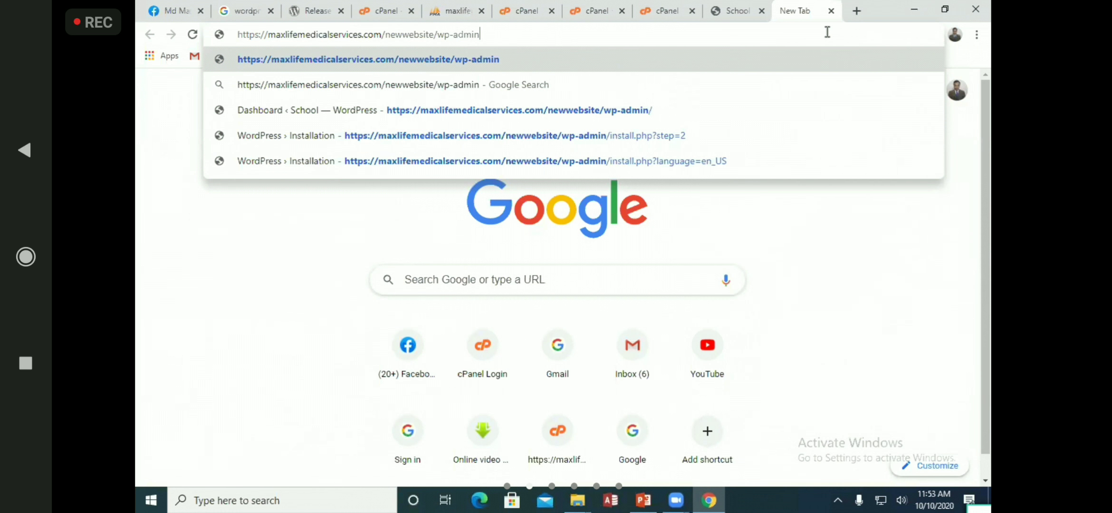
pyautogui.press('Return')
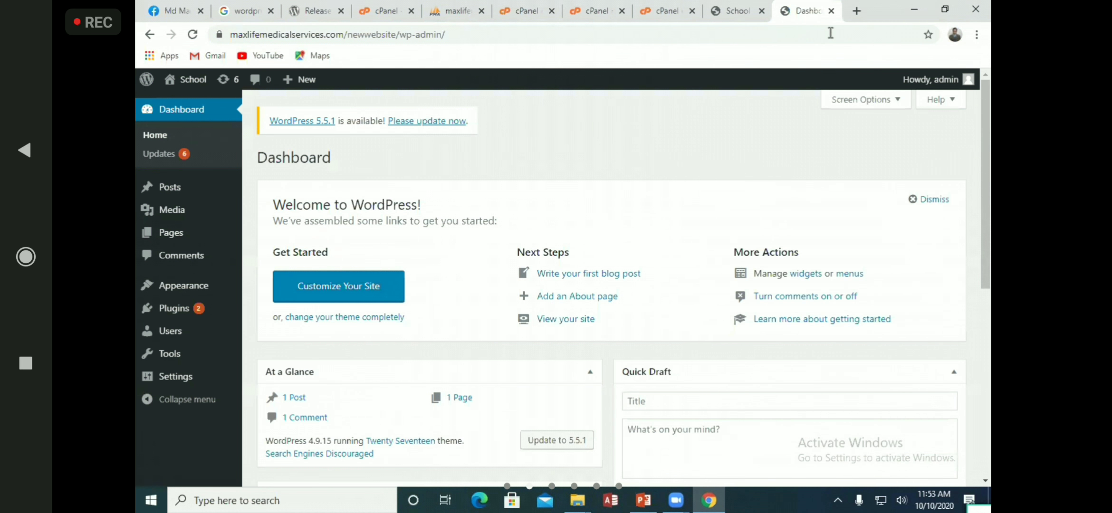
# Log out of the WordPress admin and log back in with the admin username and password
pyautogui.moveTo(944, 79)
pyautogui.click(887, 150)
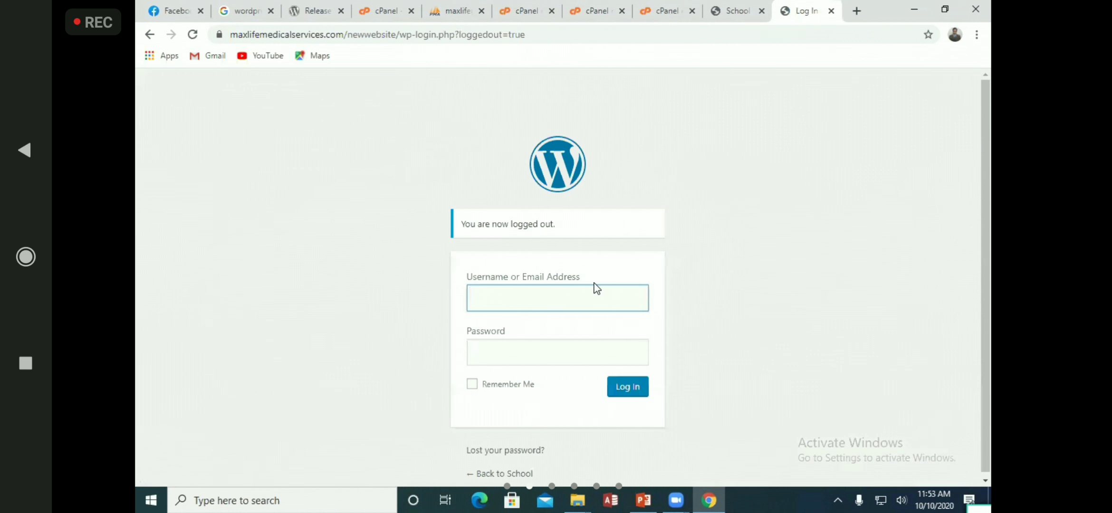
pyautogui.click(536, 301)
pyautogui.click(499, 338)
pyautogui.doubleClick(519, 303)
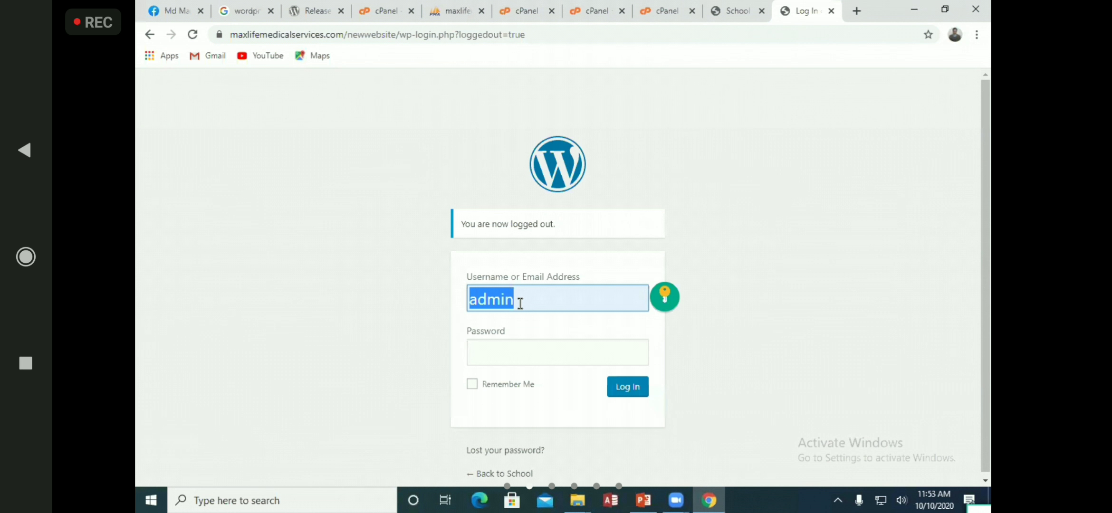
pyautogui.click(613, 356)
pyautogui.write('admin')
pyautogui.click(627, 387)
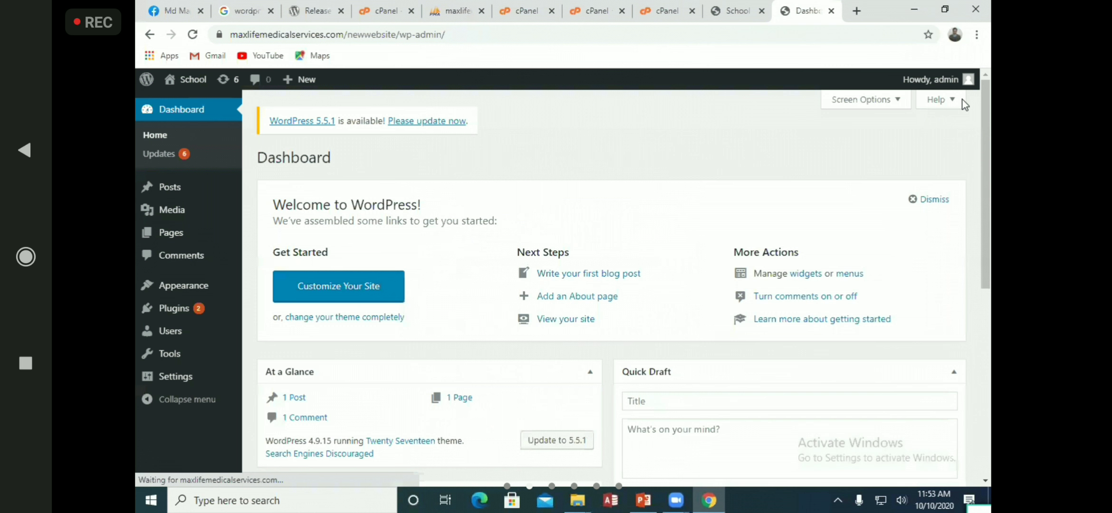
# Open the installed Themes page and compare it with the School front page
pyautogui.click(211, 286)
pyautogui.click(736, 5)
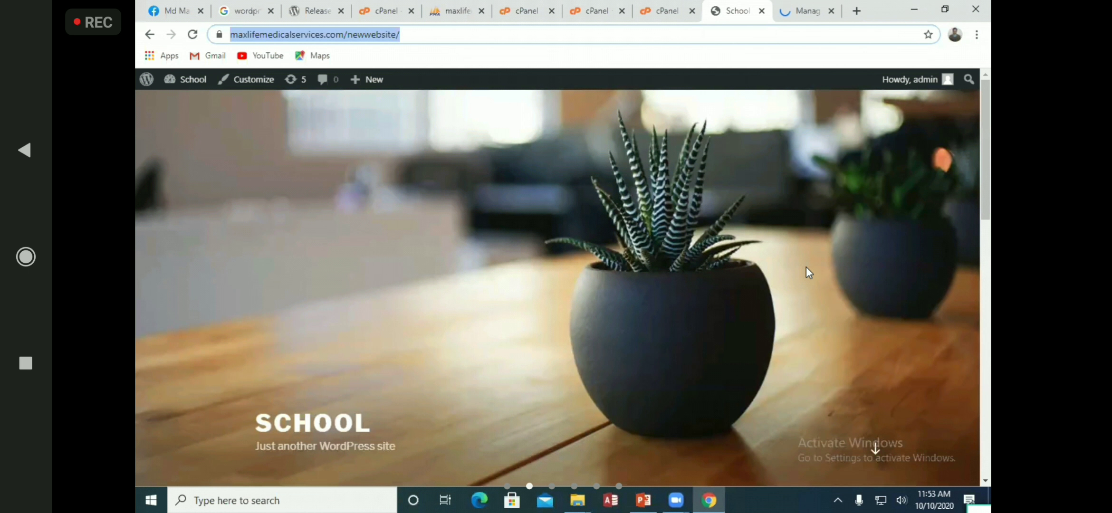
pyautogui.scroll(-10, 806, 267)
pyautogui.scroll(10, 807, 255)
pyautogui.scroll(-10, 806, 255)
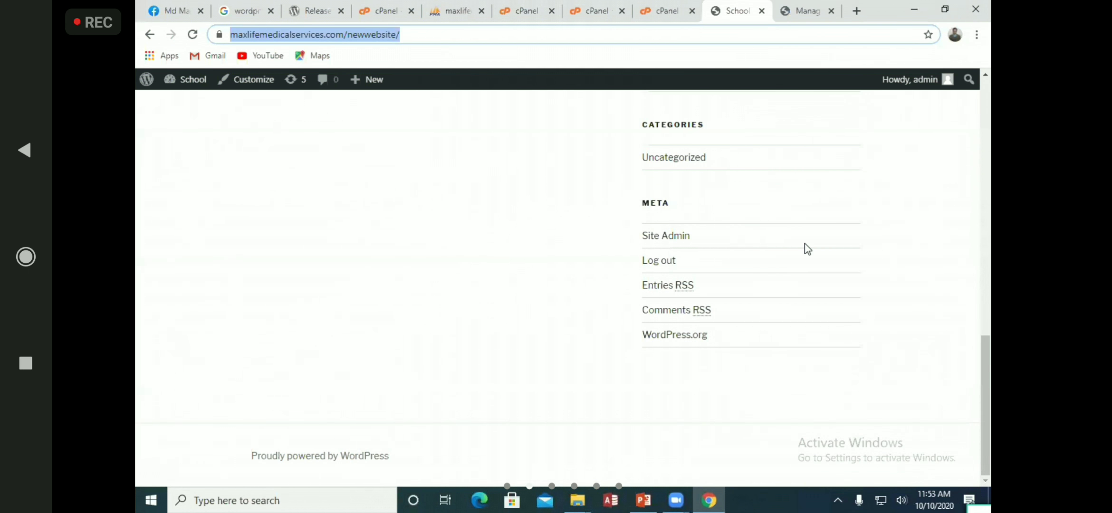
pyautogui.scroll(6, 805, 244)
pyautogui.click(820, 10)
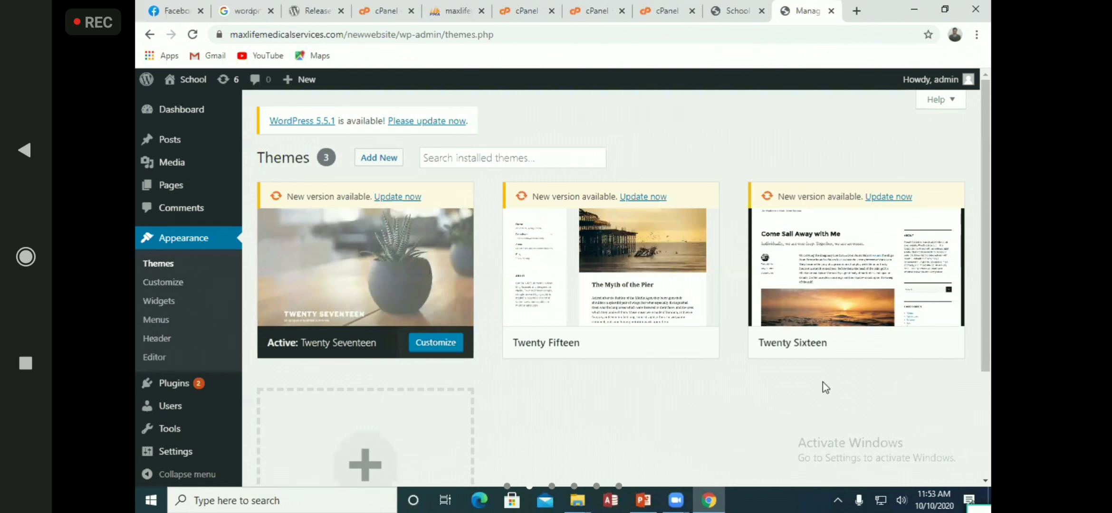
pyautogui.scroll(-3, 594, 376)
pyautogui.scroll(3, 612, 369)
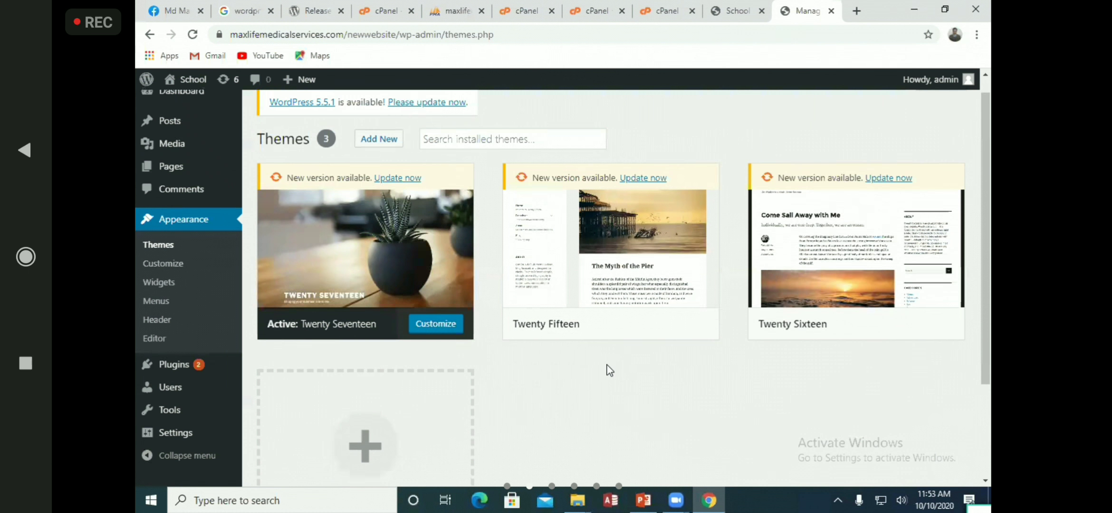
pyautogui.scroll(1, 610, 370)
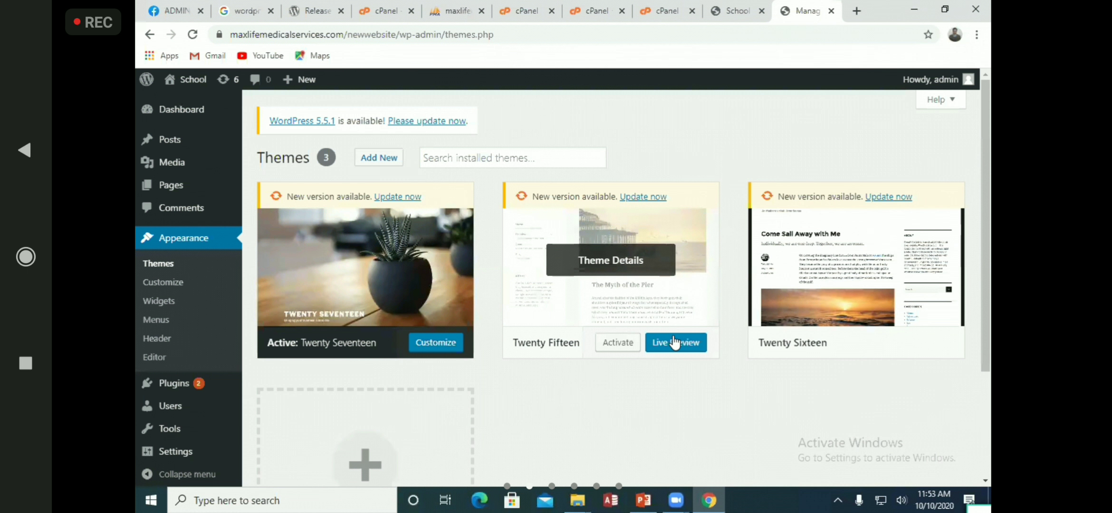
# Activate Twenty Fifteen and reload the School front page to see it
pyautogui.click(614, 343)
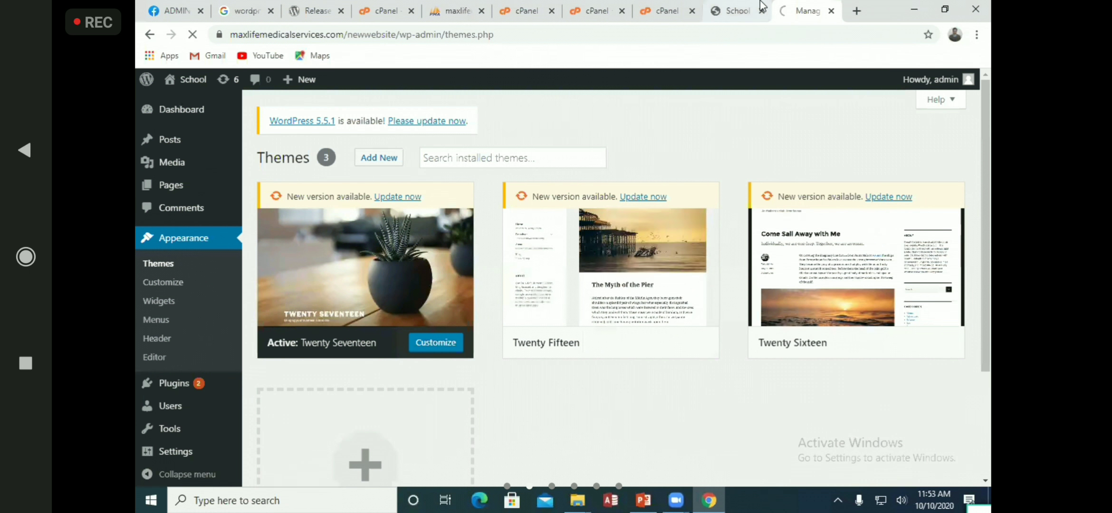
pyautogui.click(736, 9)
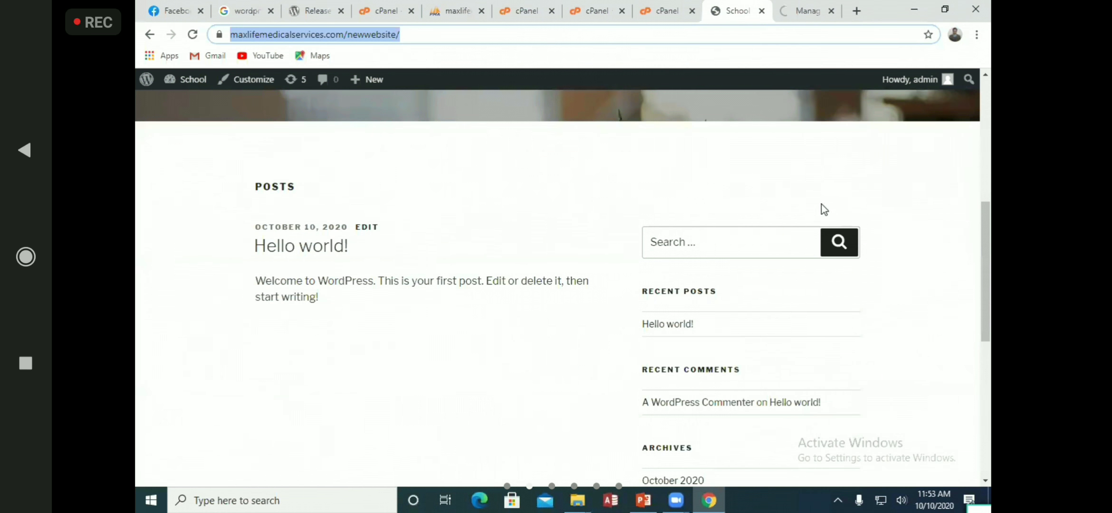
pyautogui.click(193, 37)
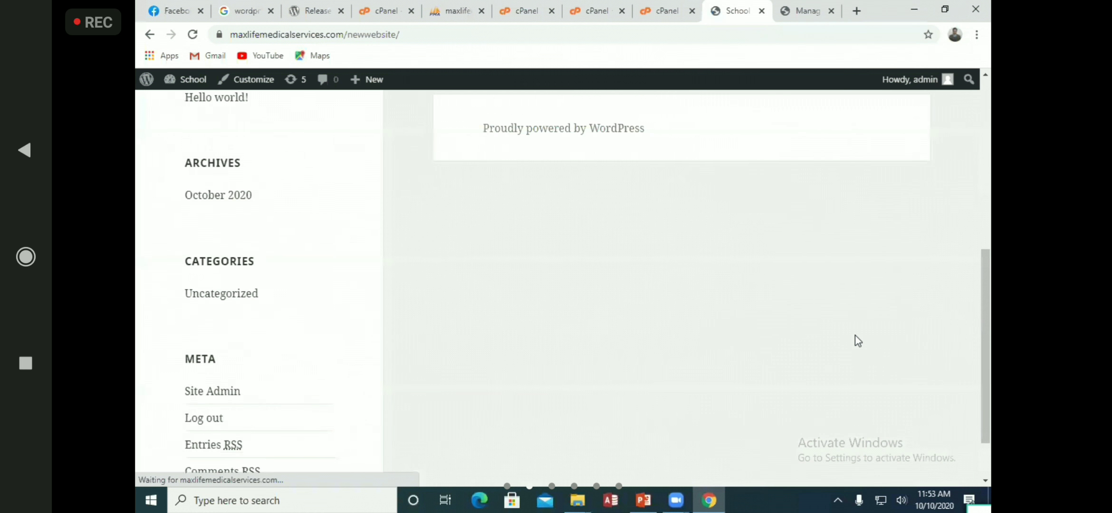
pyautogui.scroll(5, 847, 338)
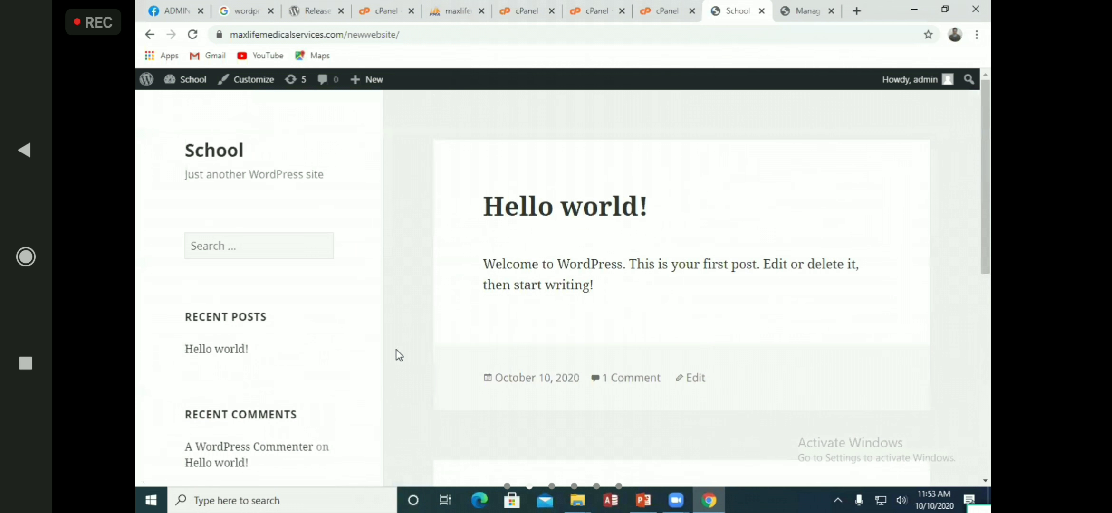
pyautogui.scroll(-10, 422, 349)
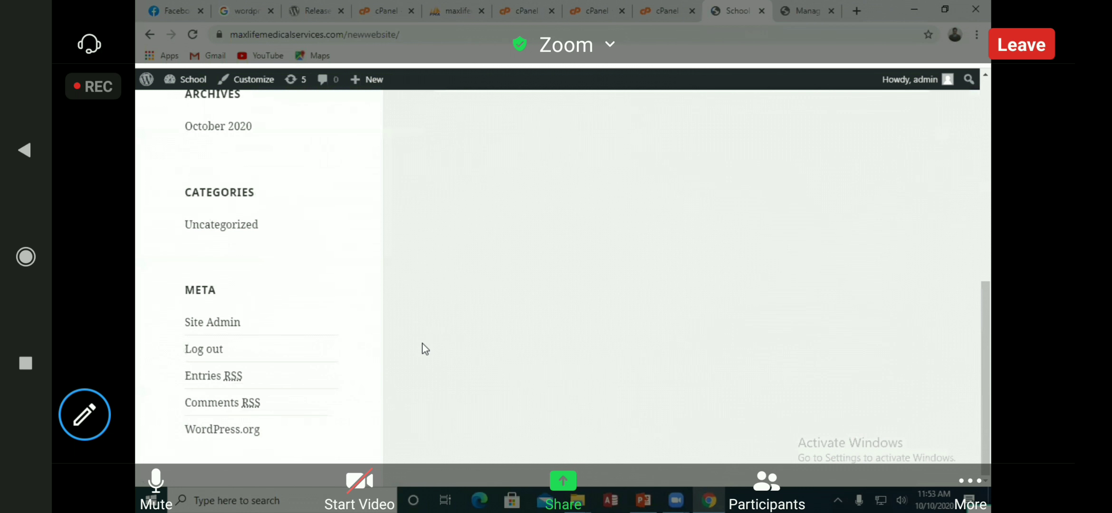
pyautogui.scroll(10, 422, 349)
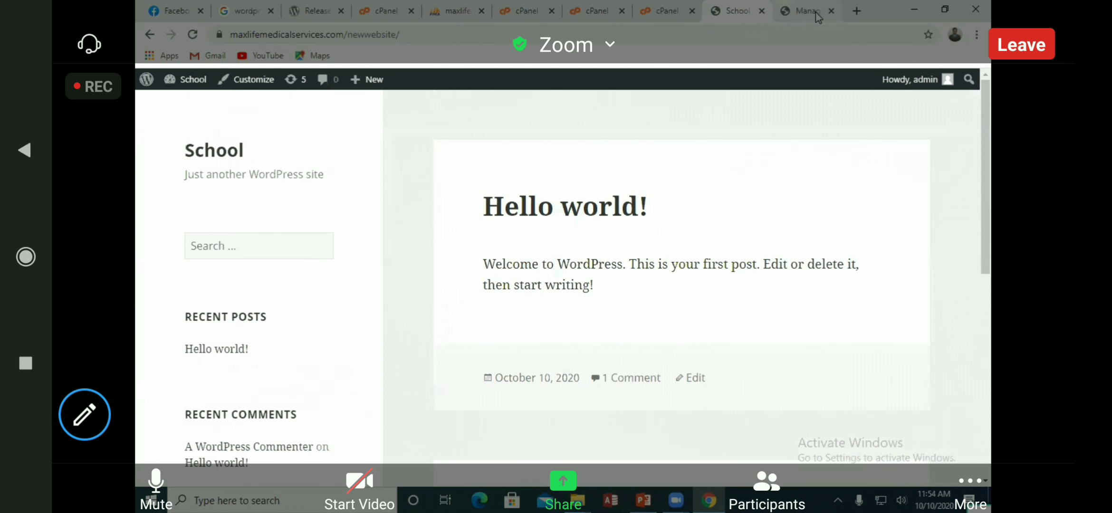
# Return to the Themes page and scroll down to the Add New Theme tile
pyautogui.click(816, 14)
pyautogui.scroll(-5, 701, 237)
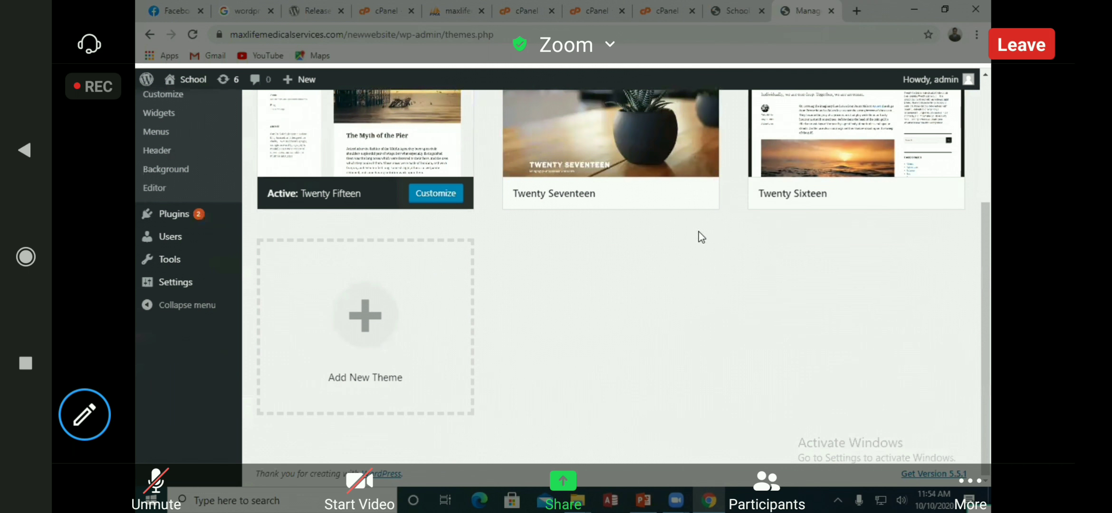
pyautogui.scroll(5, 700, 284)
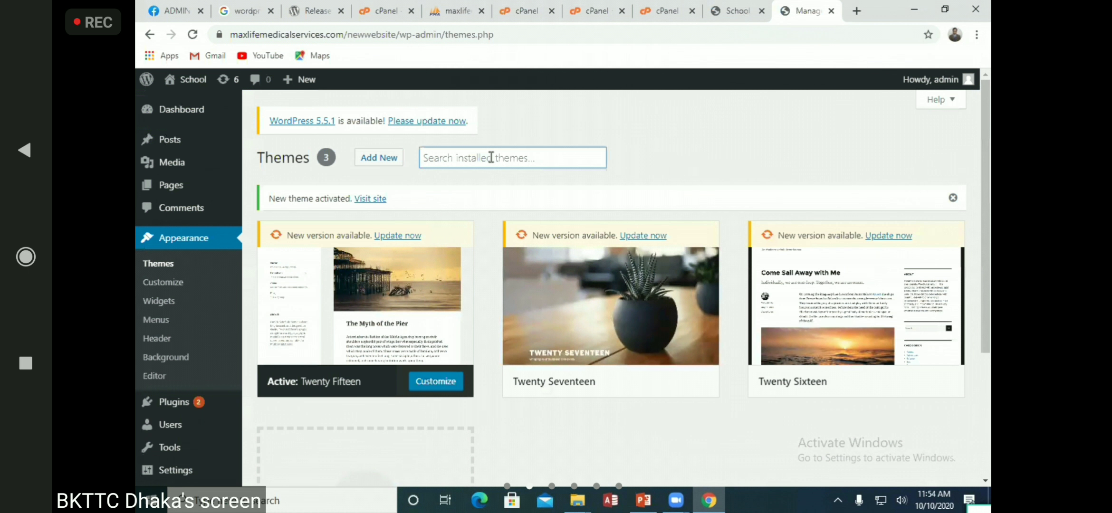
pyautogui.scroll(-4, 528, 408)
# Browse the Popular, Latest and Featured lists on the Add Themes page
pyautogui.click(370, 327)
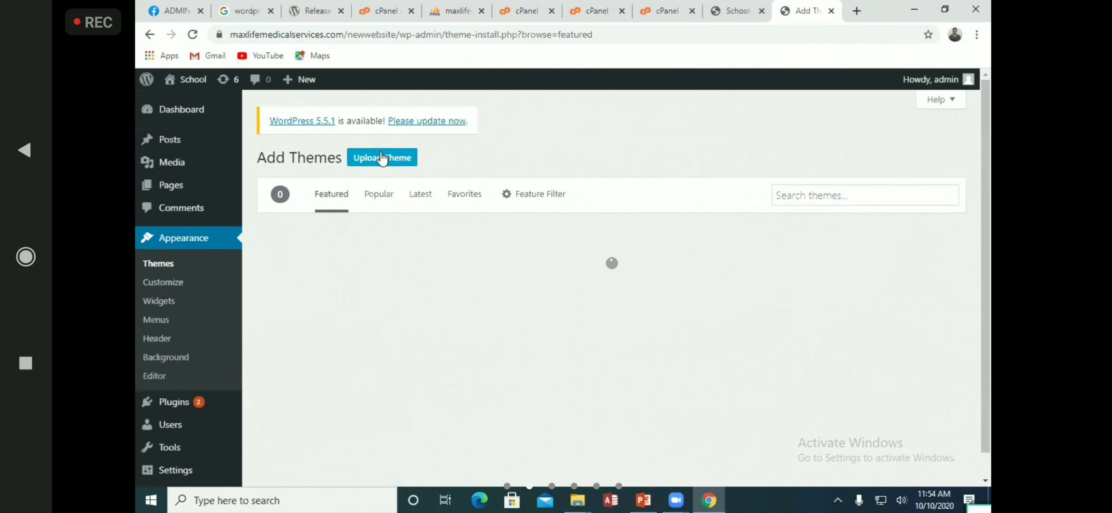
pyautogui.click(391, 197)
pyautogui.click(421, 197)
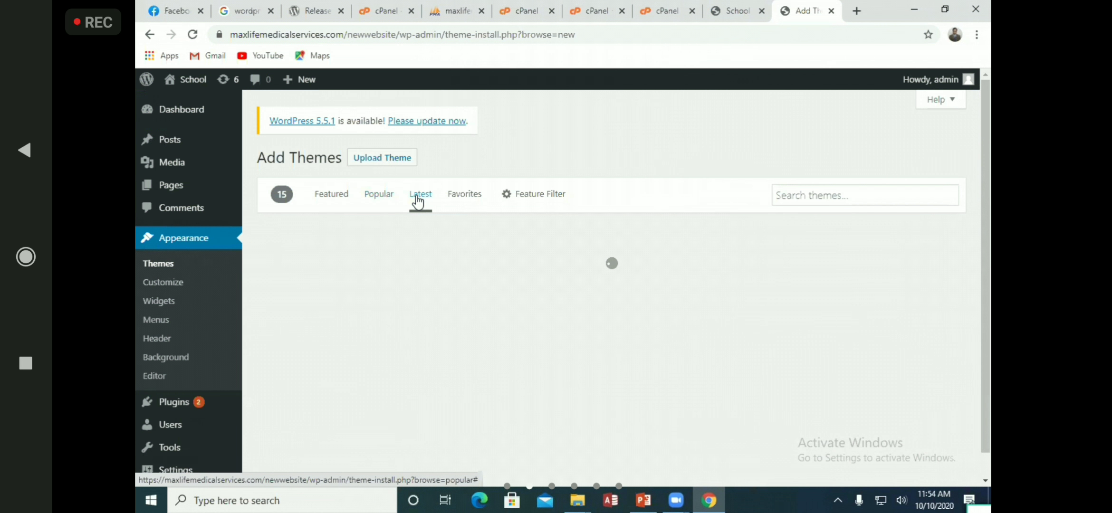
pyautogui.click(339, 196)
pyautogui.scroll(-5, 732, 299)
pyautogui.scroll(-3, 732, 298)
pyautogui.scroll(6, 732, 299)
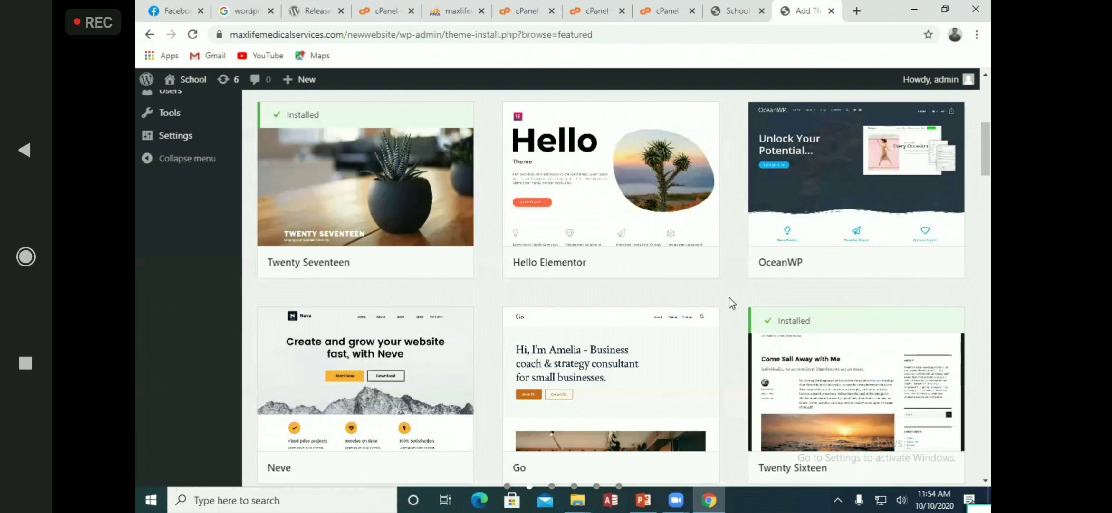
pyautogui.scroll(5, 732, 305)
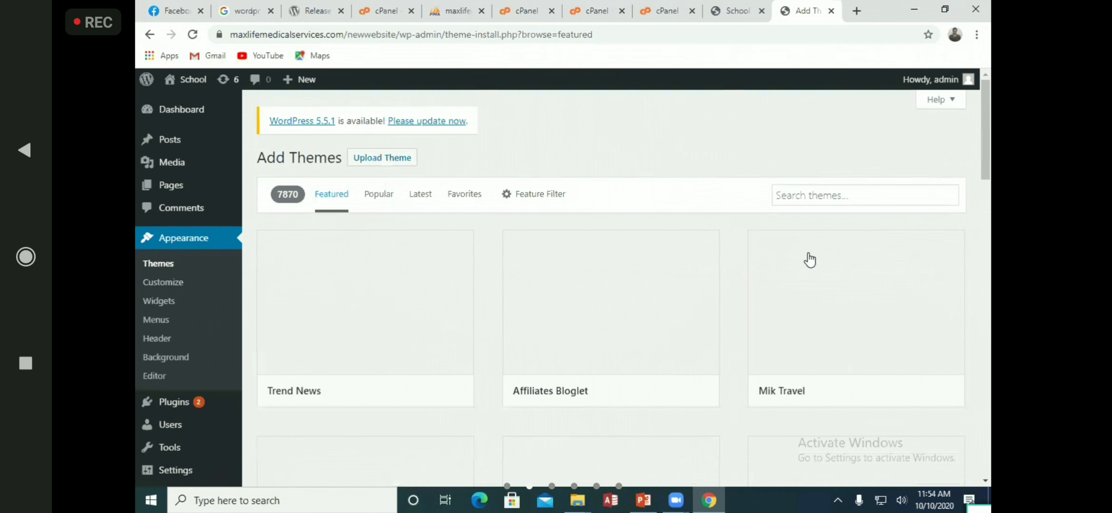
# Search the theme directory for 'school', then install and activate Kindergarten School
pyautogui.click(818, 196)
pyautogui.write('sc')
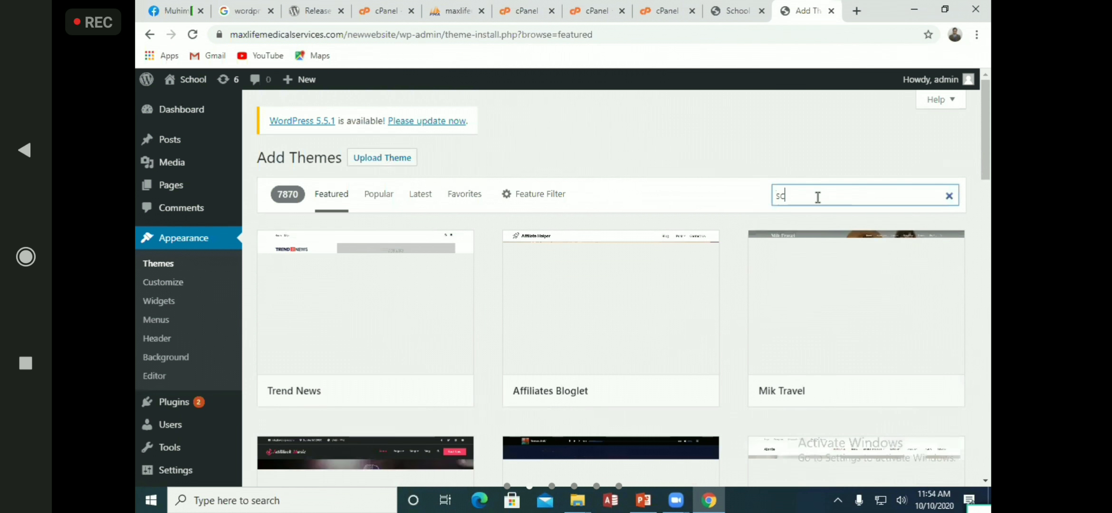
pyautogui.write('hool')
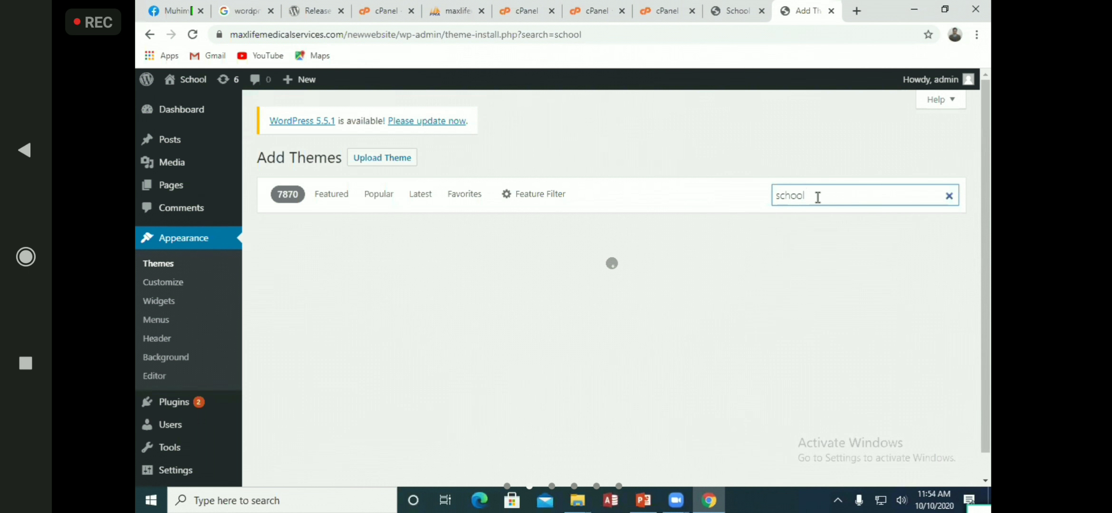
pyautogui.click(741, 7)
pyautogui.click(825, 6)
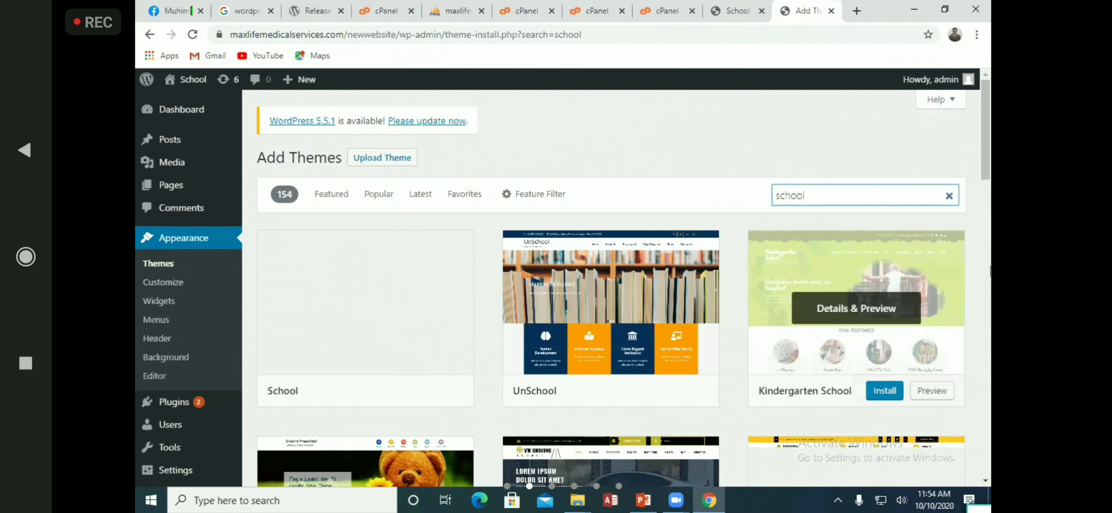
pyautogui.moveTo(907, 286)
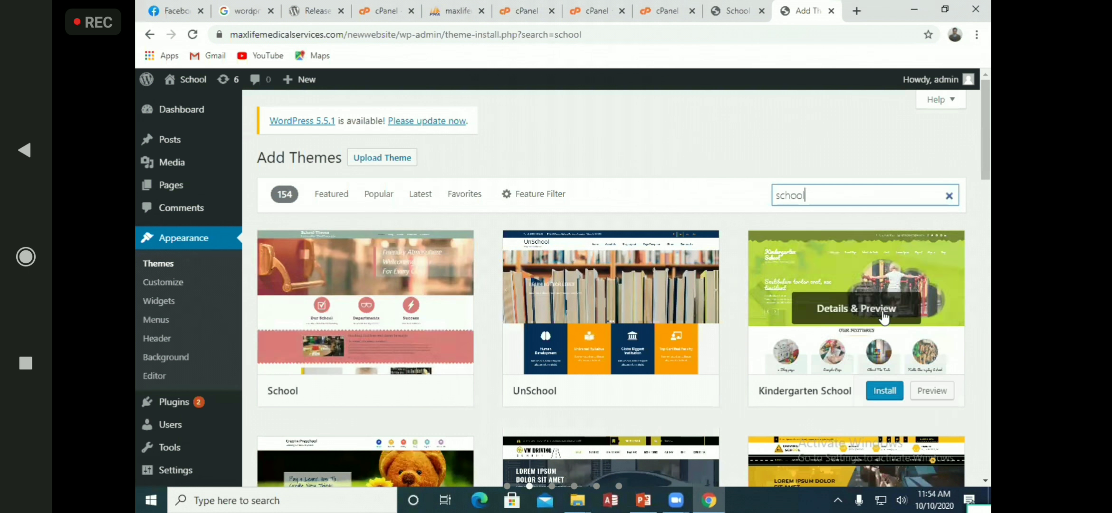
pyautogui.click(885, 391)
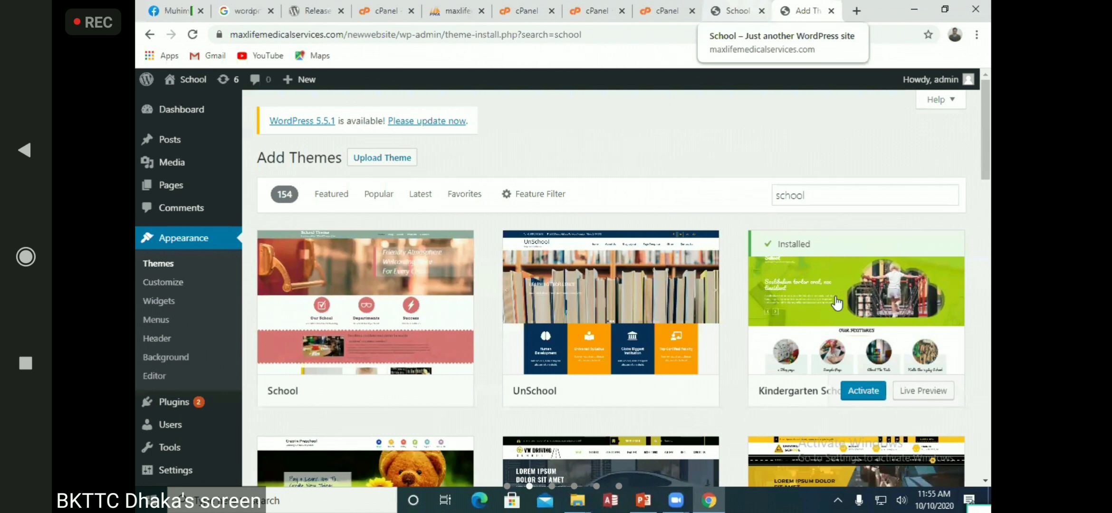
pyautogui.click(870, 391)
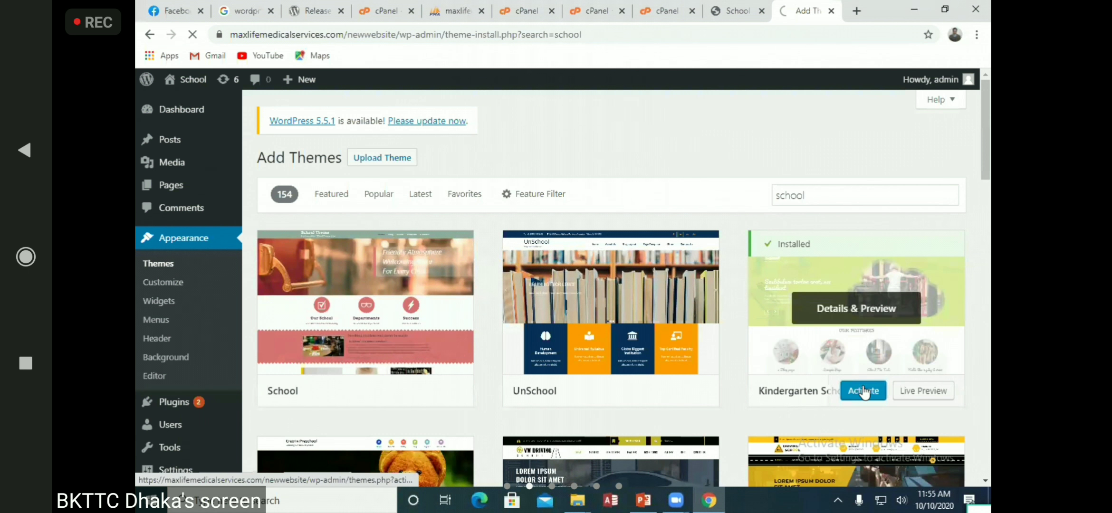
pyautogui.click(749, 7)
# Reload the School site to see the green Kindergarten School design, and launch that theme's Customizer
pyautogui.click(192, 34)
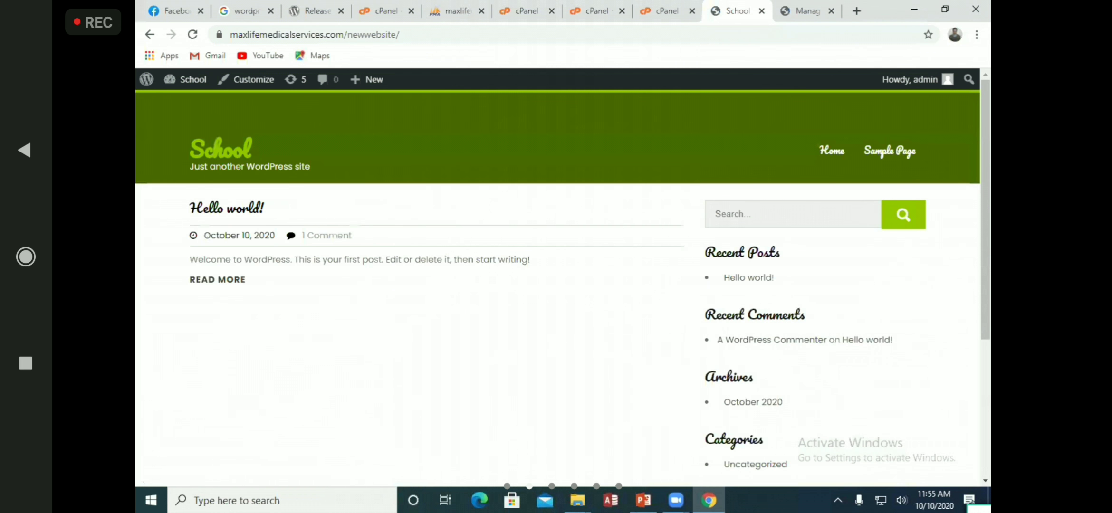
pyautogui.scroll(-10, 834, 385)
pyautogui.scroll(10, 816, 385)
pyautogui.click(807, 10)
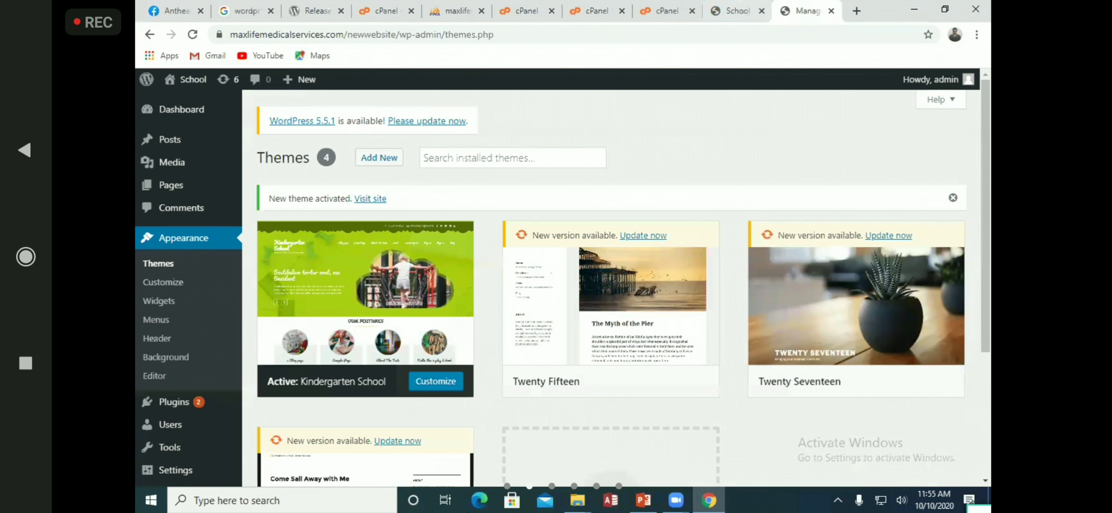
pyautogui.click(436, 382)
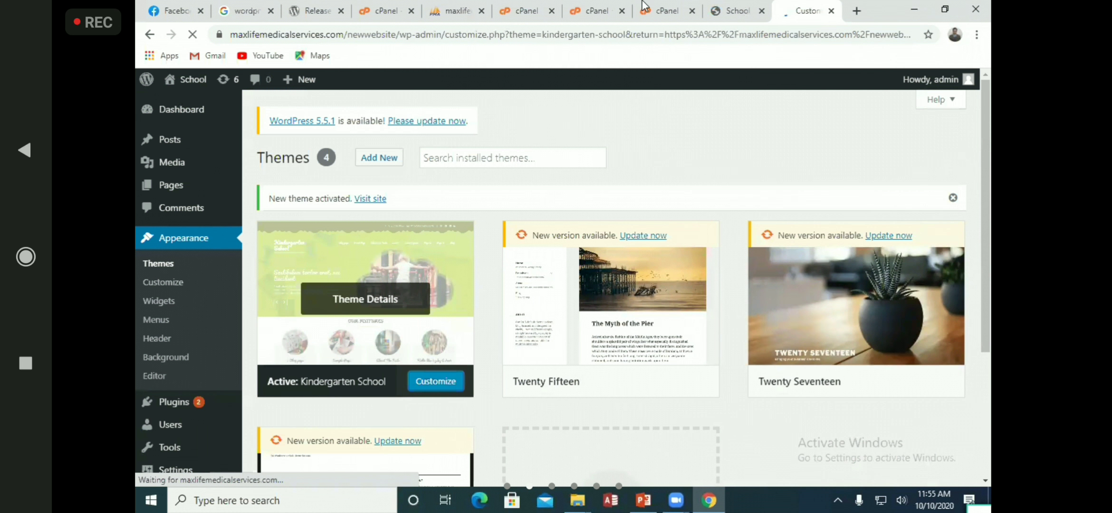
pyautogui.click(732, 9)
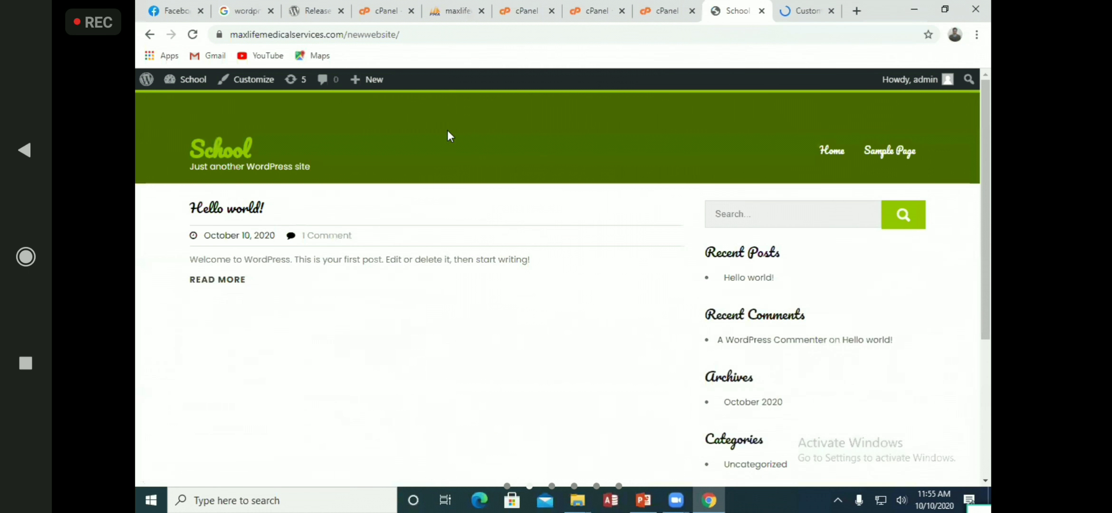
pyautogui.scroll(-4, 679, 276)
pyautogui.scroll(4, 848, 107)
# Start adding a new header image and browse Pictures, Camera Roll and Desktop for a file
pyautogui.click(802, 10)
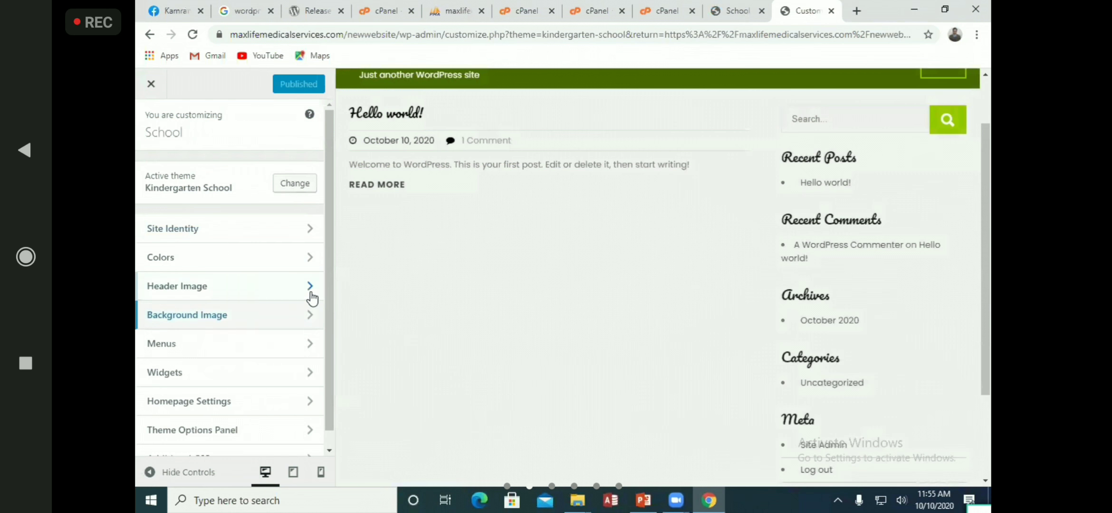
pyautogui.click(310, 288)
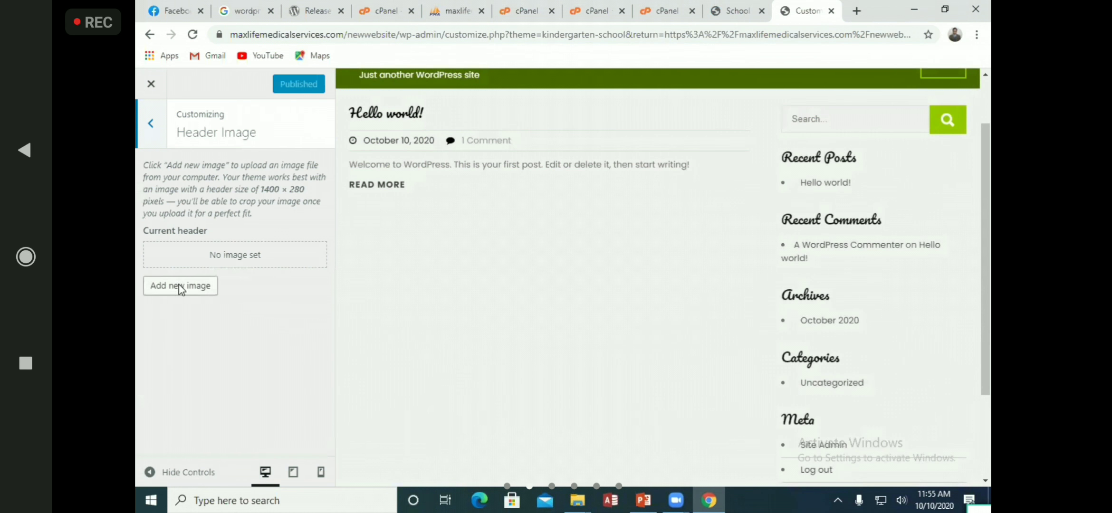
pyautogui.click(180, 286)
pyautogui.click(582, 308)
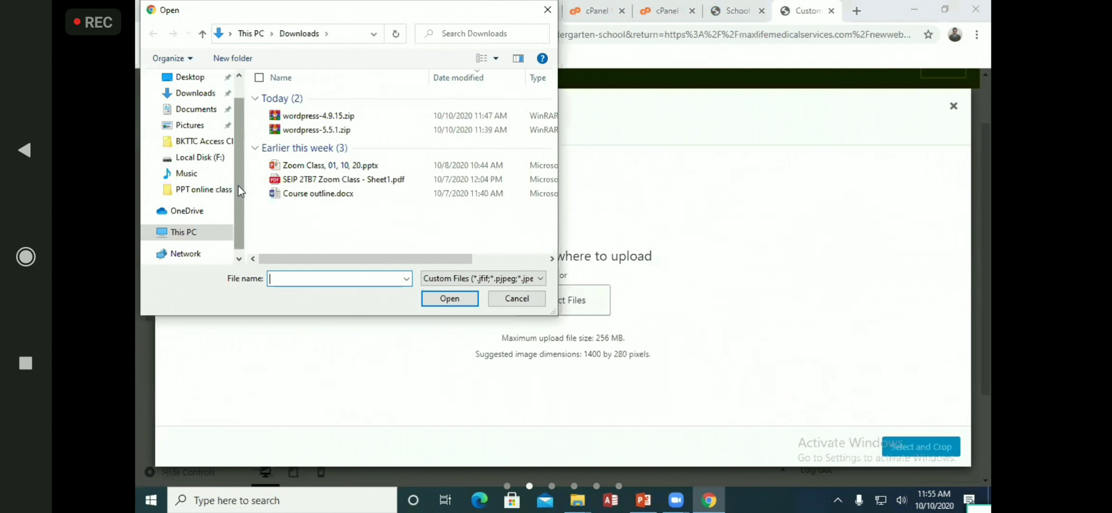
pyautogui.click(190, 125)
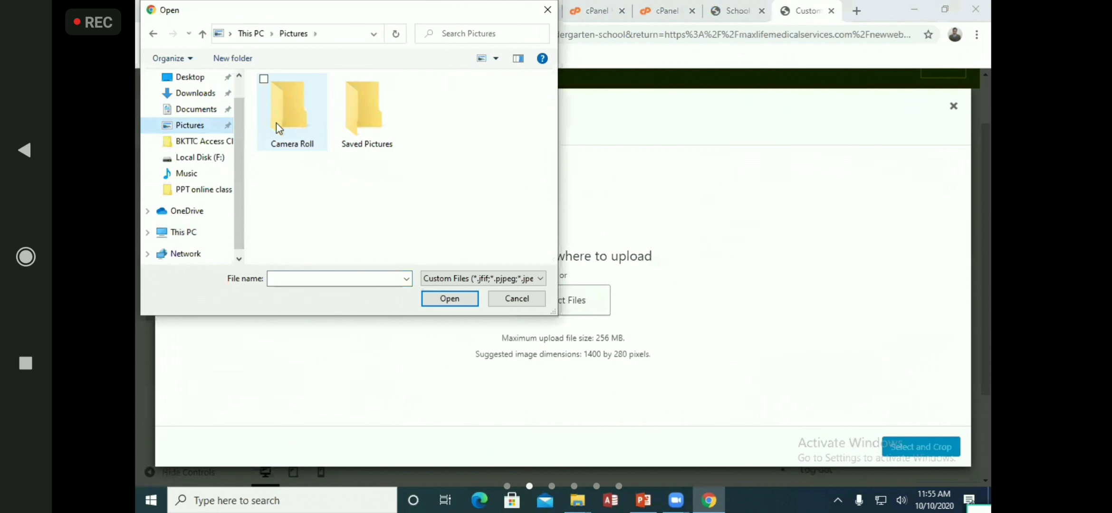
pyautogui.doubleClick(307, 135)
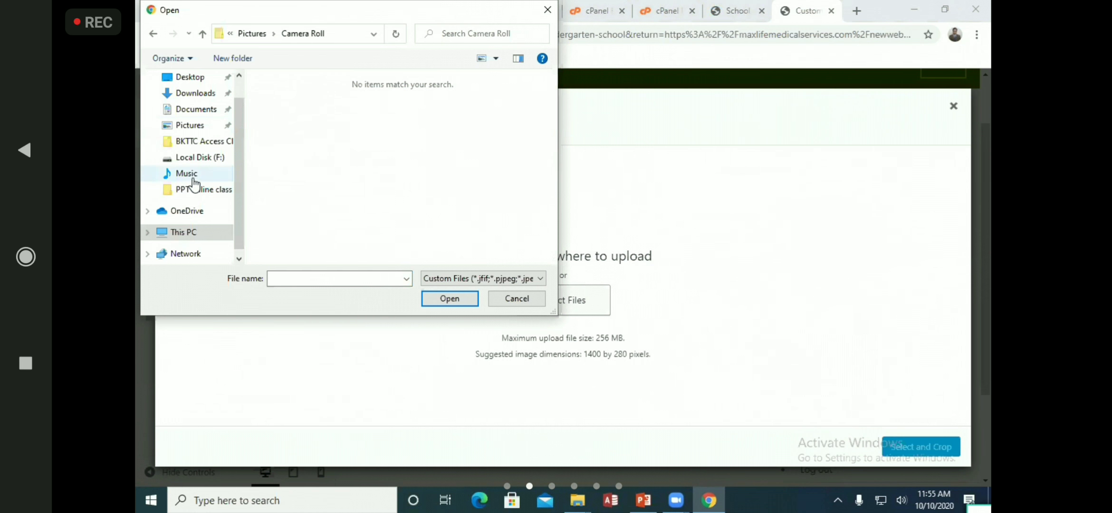
pyautogui.click(195, 77)
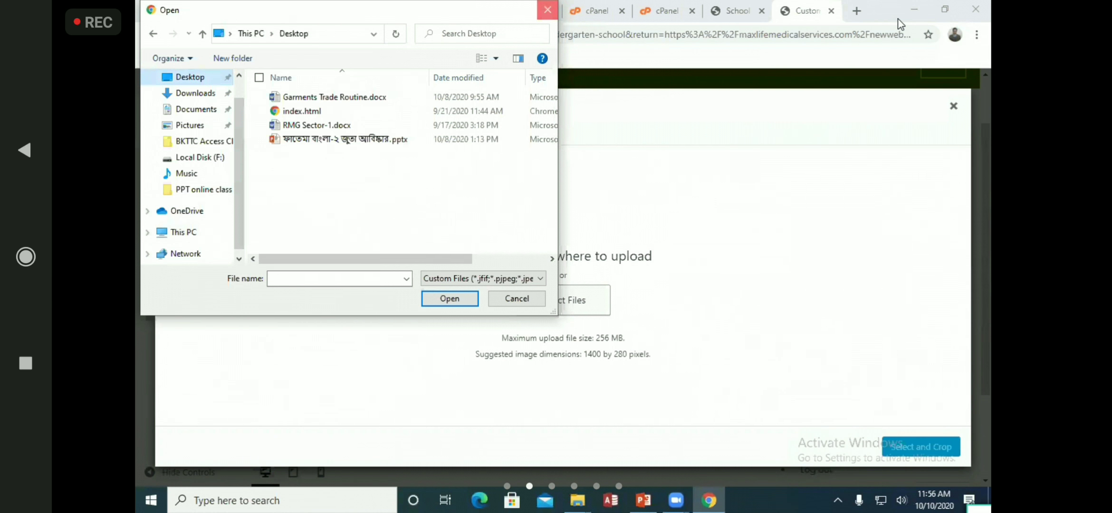
# Run a Google search for 'ocean' in a new browser tab
pyautogui.press('Escape')
pyautogui.hotkey('ctrl', 't')
pyautogui.write('g')
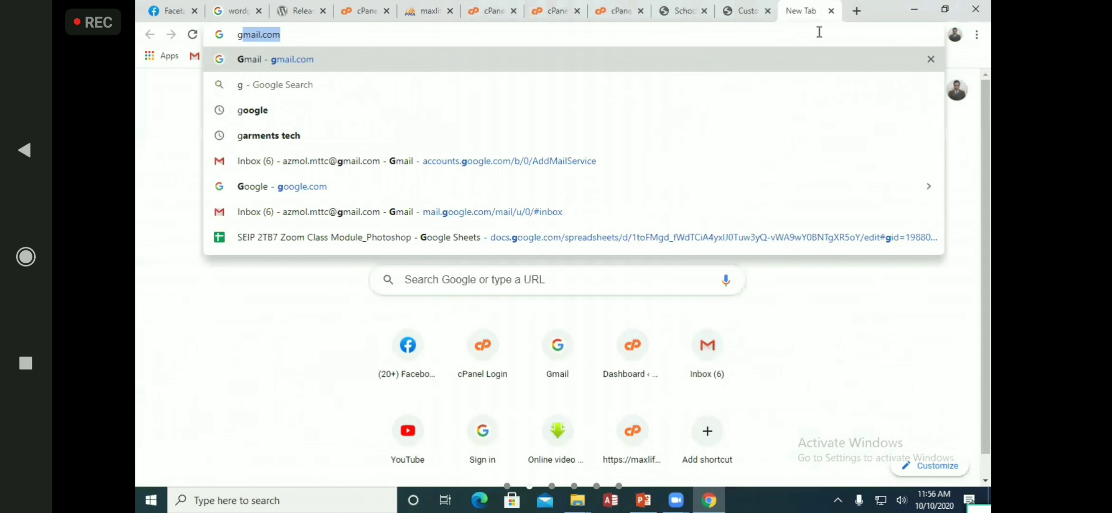
pyautogui.write('o')
pyautogui.press('Return')
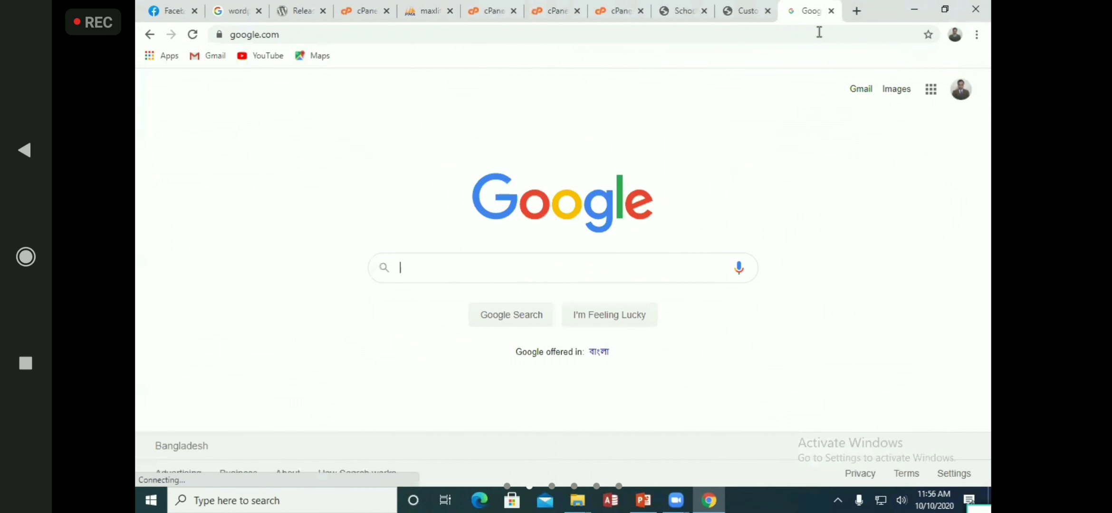
pyautogui.write('ocean')
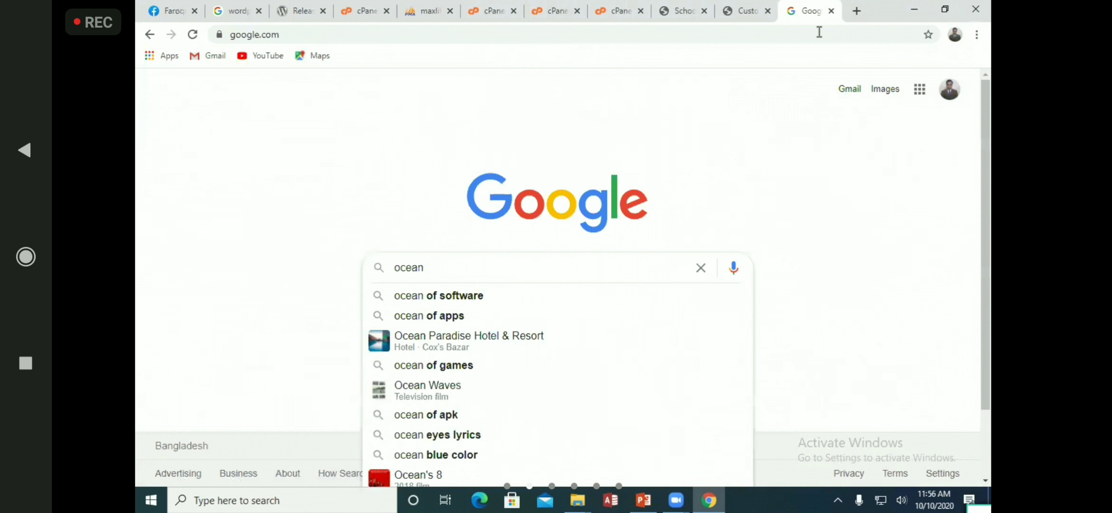
pyautogui.press('Escape')
pyautogui.press('Return')
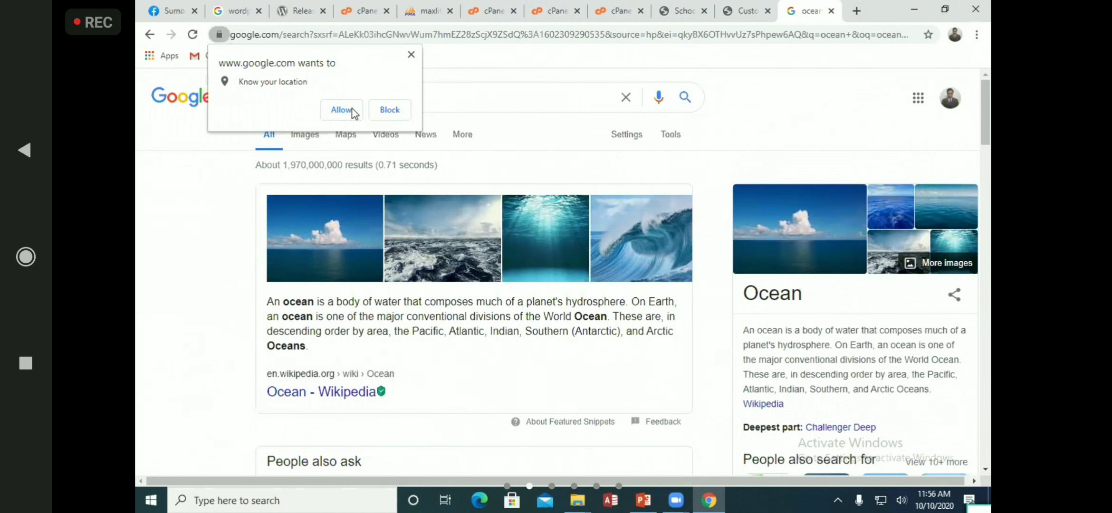
# Decline location sharing, switch to image results, and save the 800×532 beach photo to the desktop
pyautogui.click(388, 110)
pyautogui.click(300, 138)
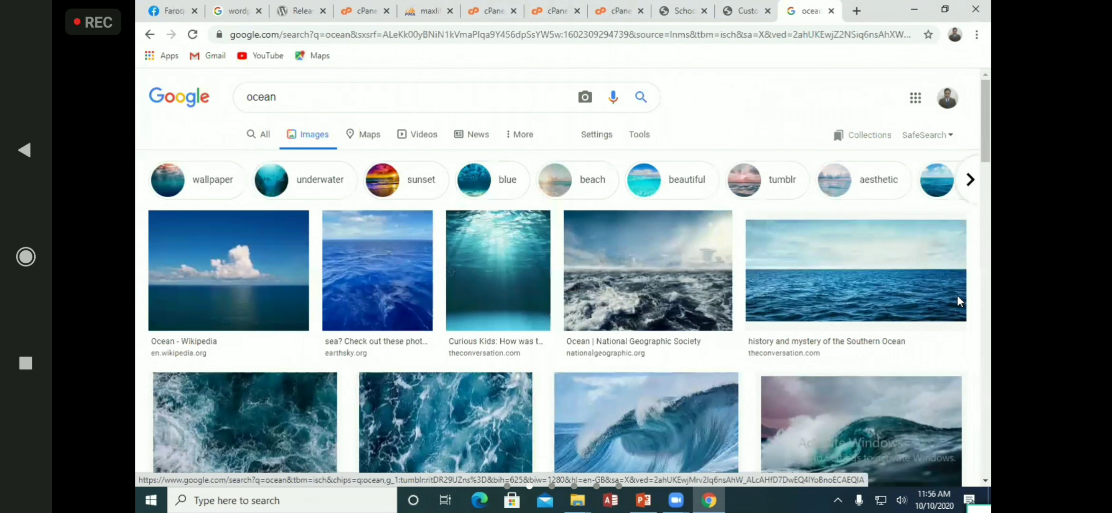
pyautogui.scroll(-4, 974, 297)
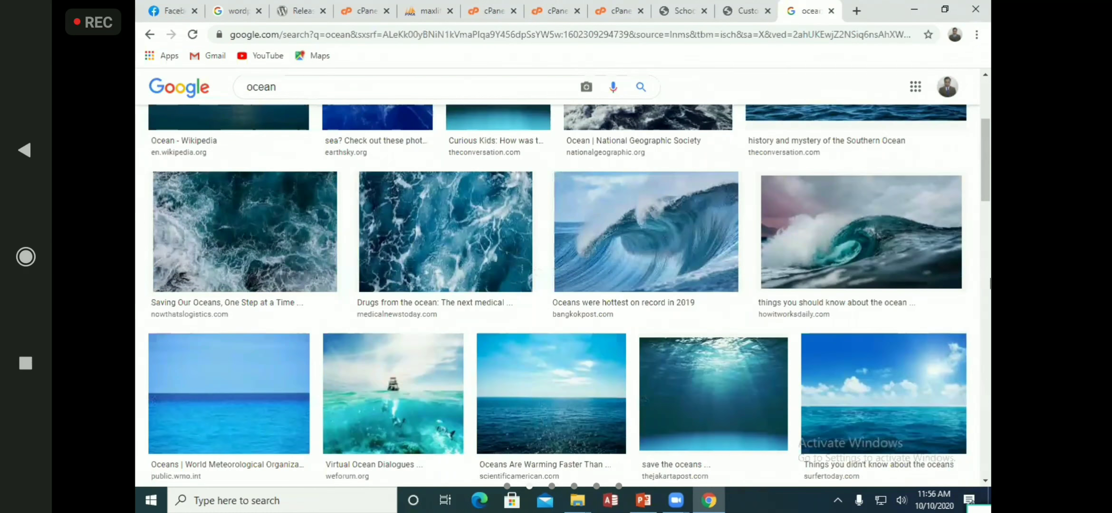
pyautogui.scroll(-3, 991, 284)
pyautogui.scroll(-3, 990, 283)
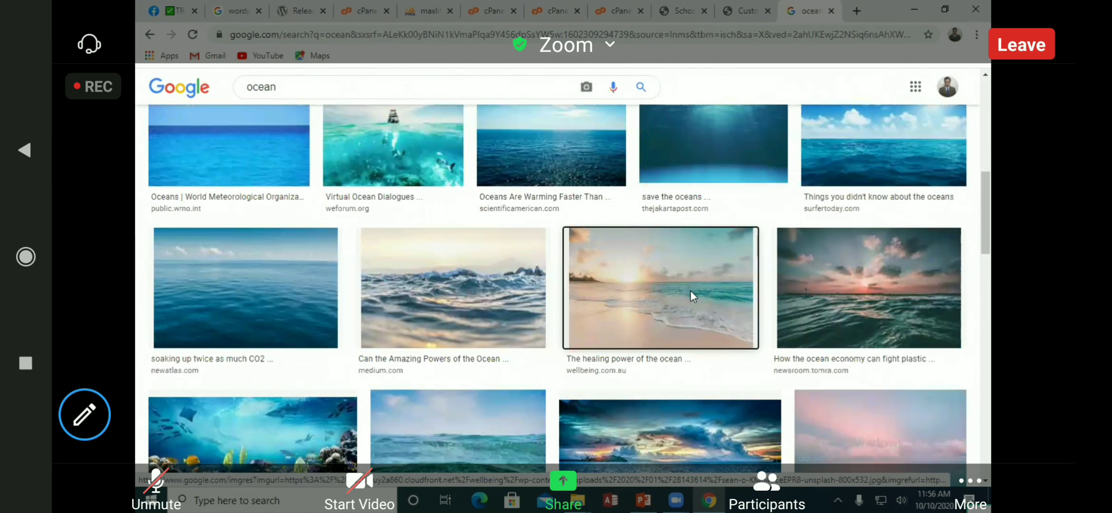
pyautogui.click(690, 290)
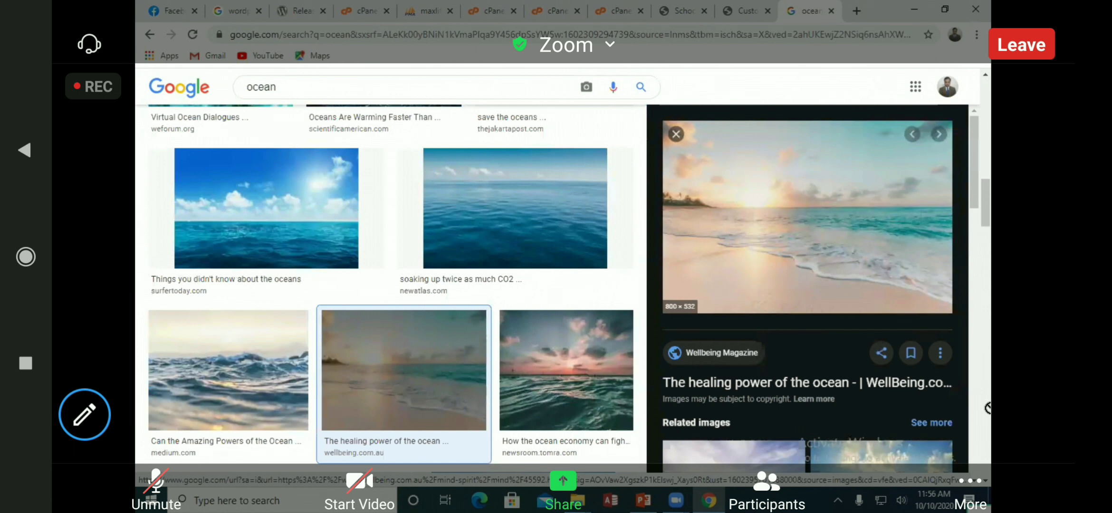
pyautogui.moveTo(800, 257); pyautogui.dragTo(808, 266)
pyautogui.moveTo(988, 509); pyautogui.dragTo(503, 199)
pyautogui.click(561, 198)
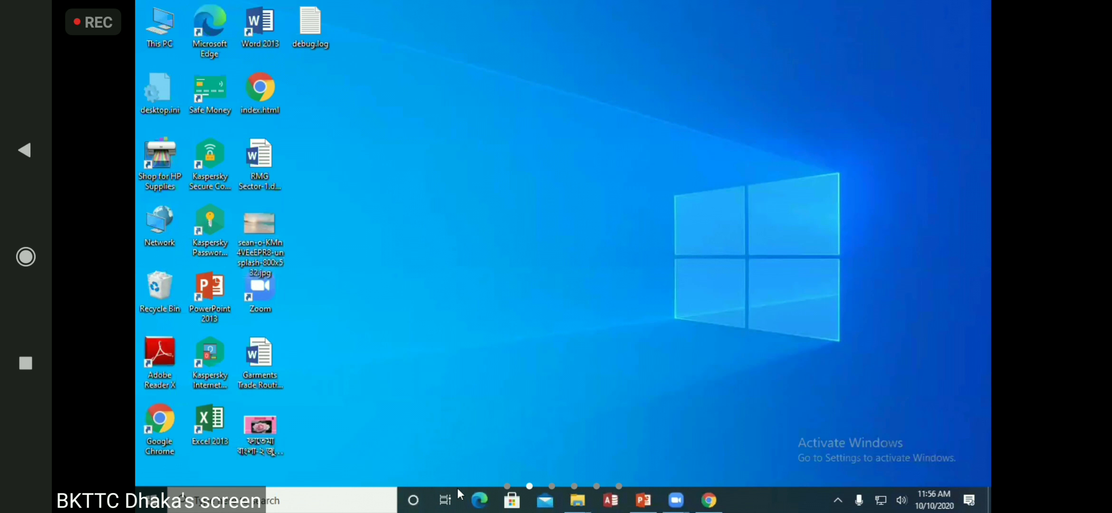
# Upload the saved sean-o beach JPG, crop it to a 1400×280 header strip, and publish
pyautogui.click(709, 500)
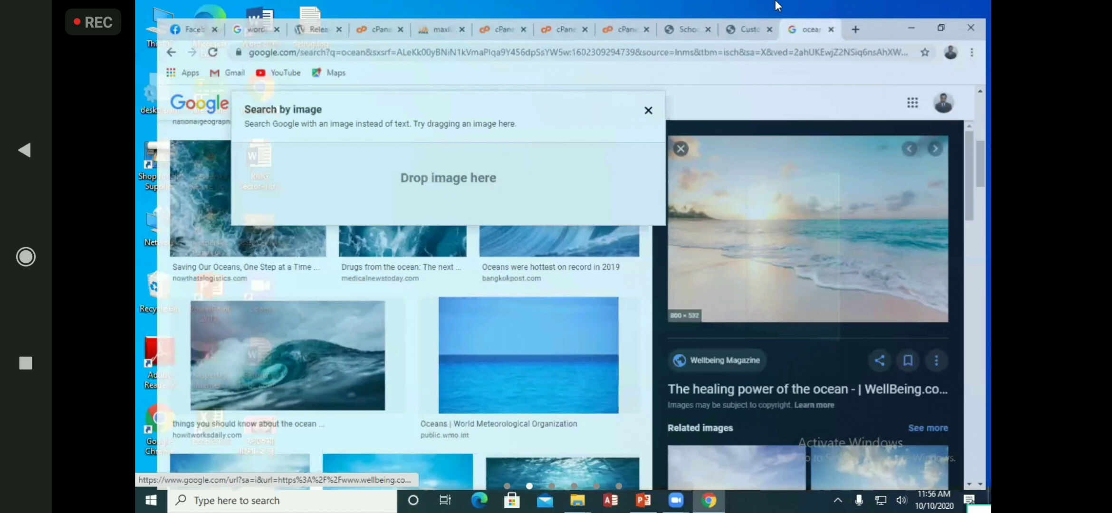
pyautogui.click(749, 29)
pyautogui.click(557, 305)
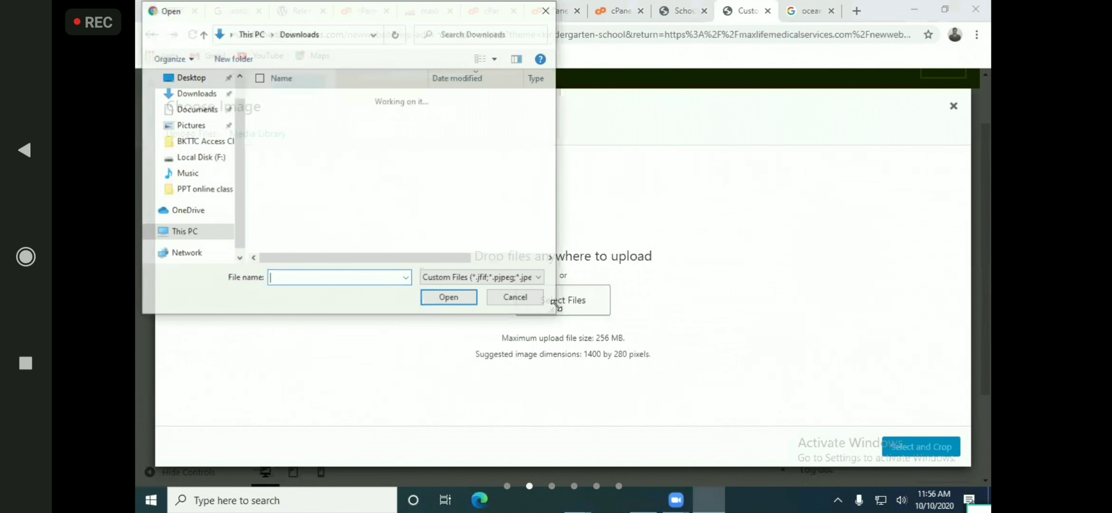
pyautogui.scroll(1, 190, 157)
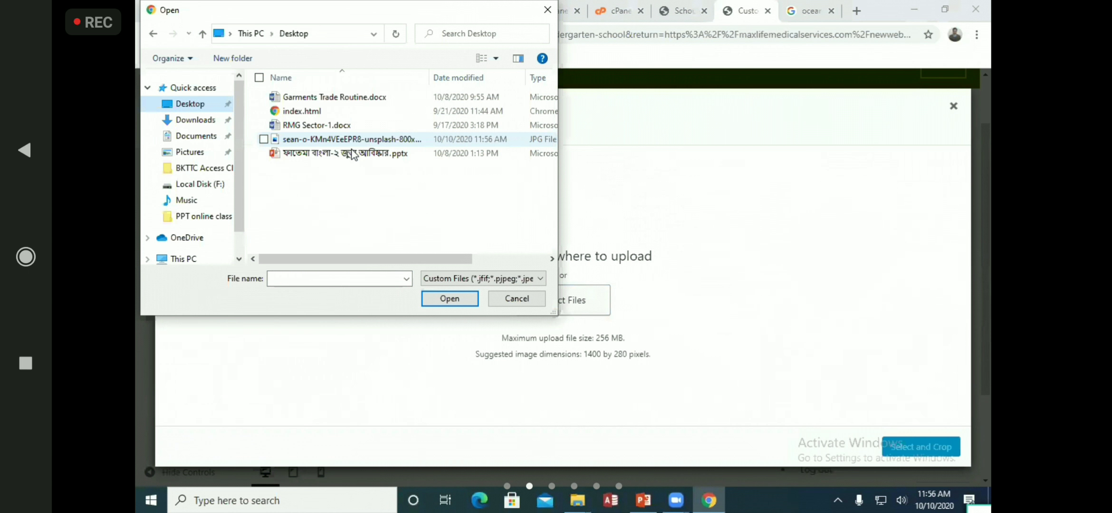
pyautogui.doubleClick(359, 139)
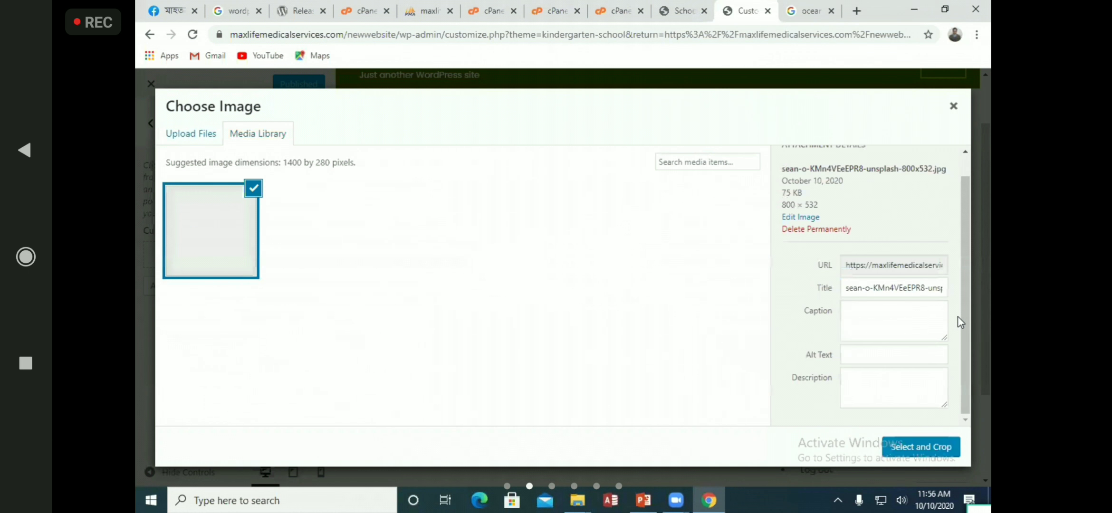
pyautogui.click(922, 448)
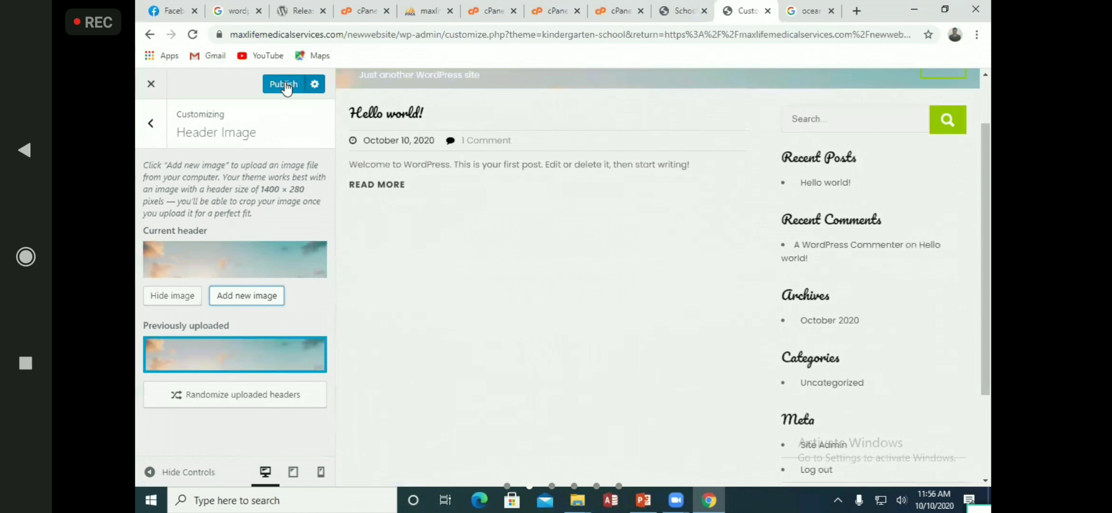
pyautogui.click(285, 84)
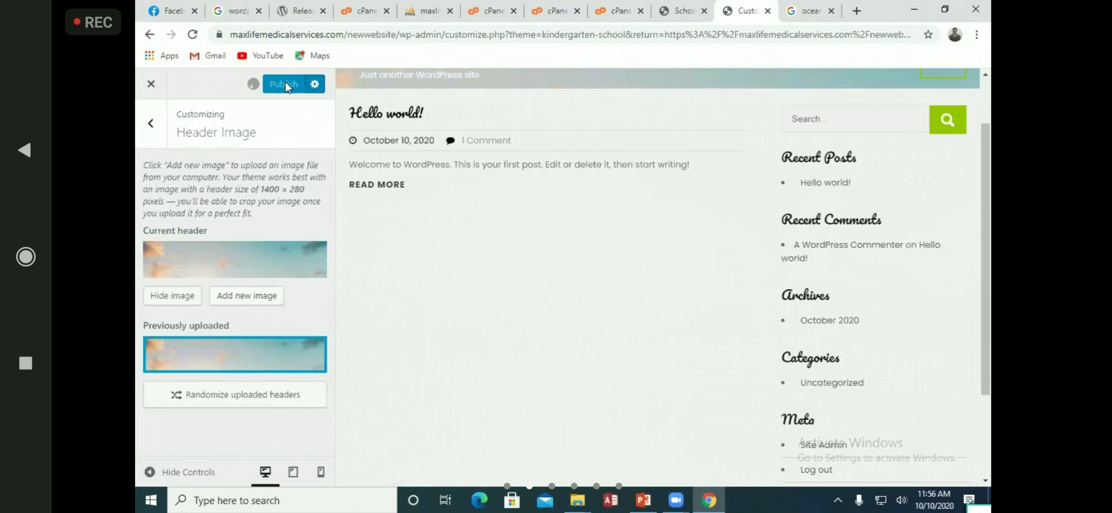
# Reload the live School site to check the beach header, then close the Customizer
pyautogui.click(690, 11)
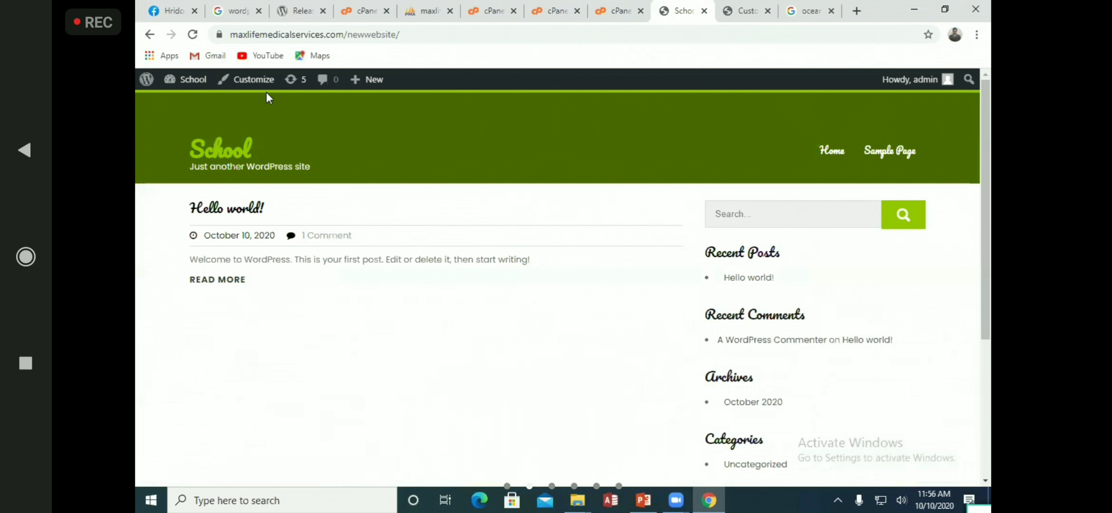
pyautogui.click(194, 35)
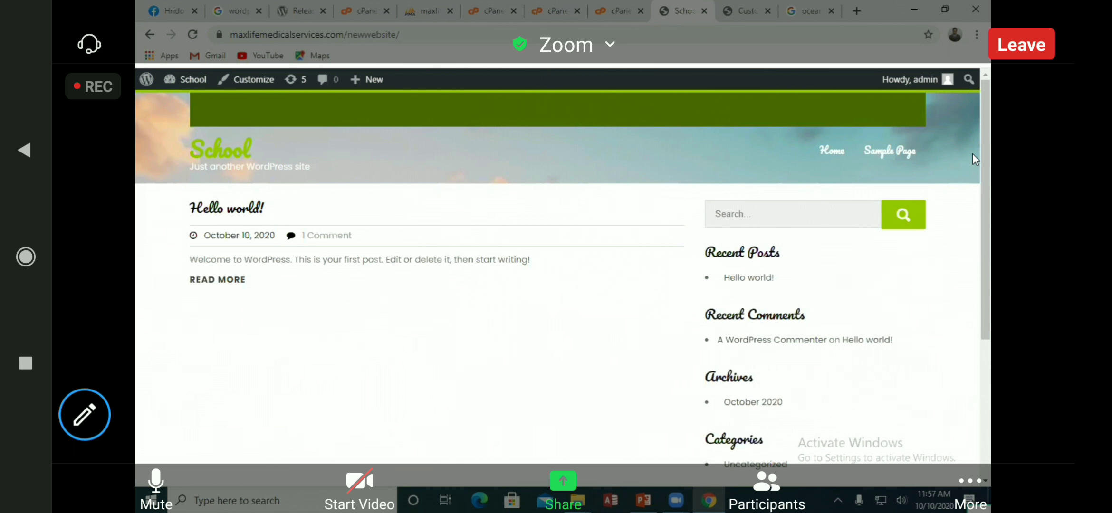
pyautogui.click(741, 10)
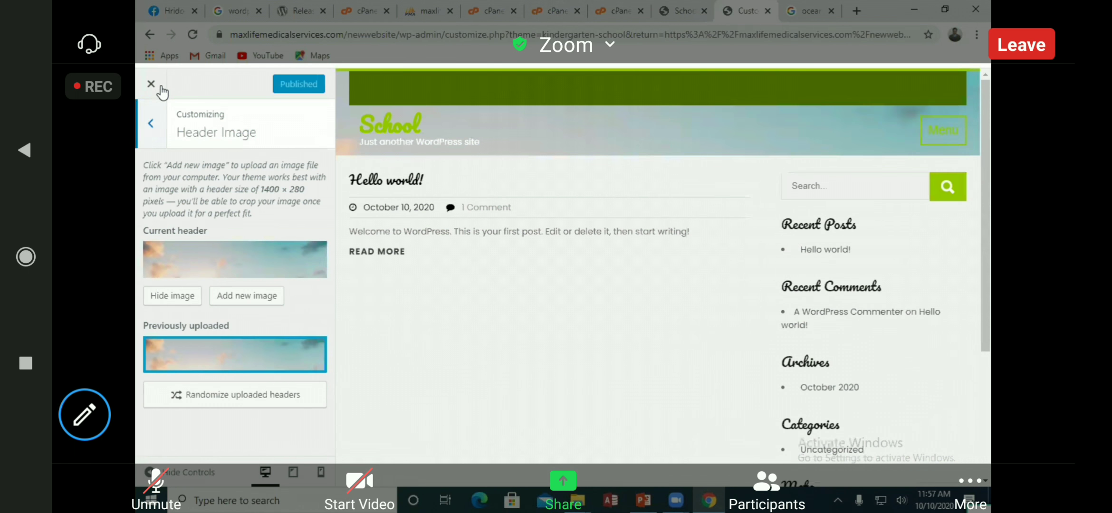
pyautogui.click(161, 88)
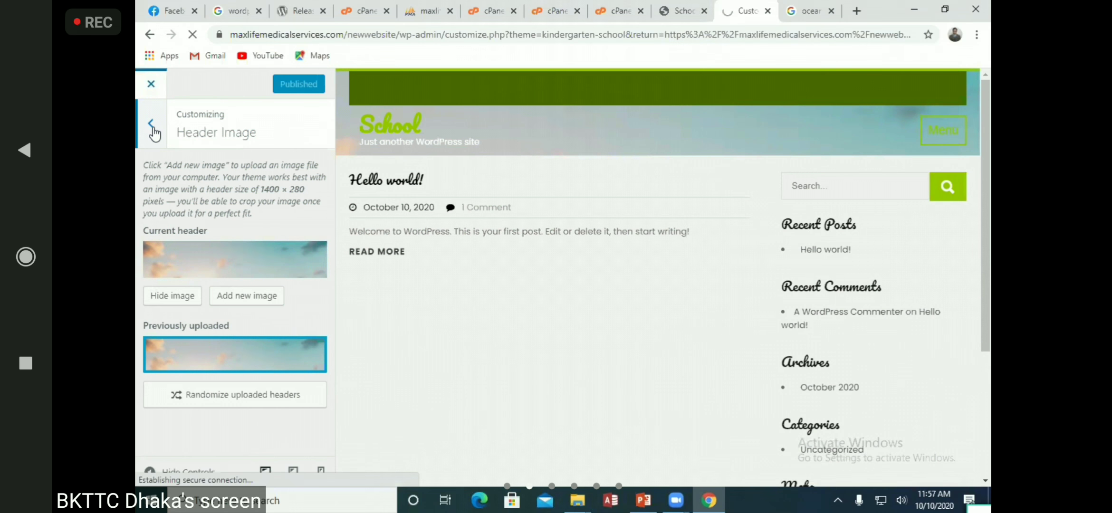
pyautogui.click(153, 126)
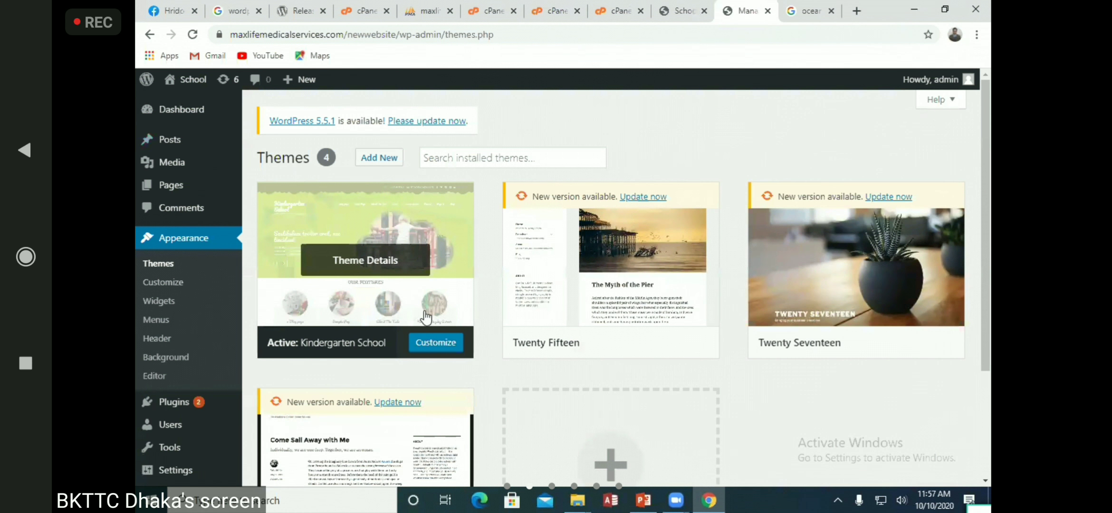
# Compare the Kindergarten School 0.2.2 theme details with the live site, then reopen the Customizer
pyautogui.click(373, 259)
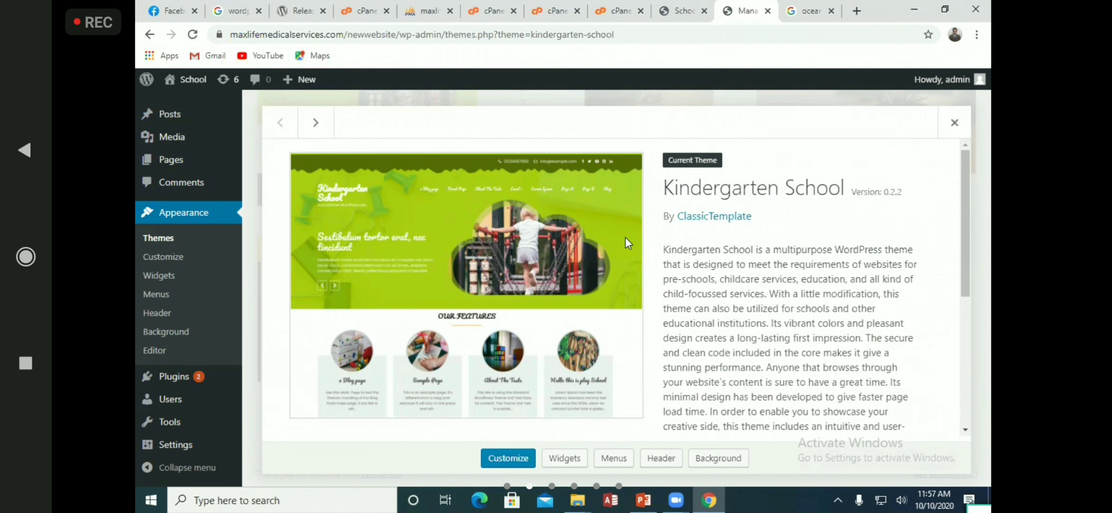
pyautogui.click(692, 7)
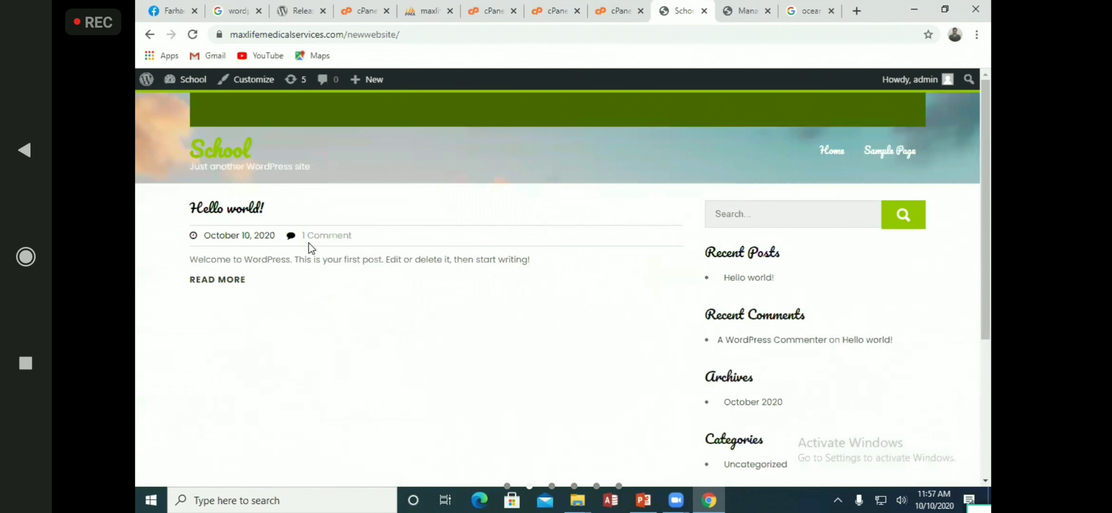
pyautogui.click(762, 6)
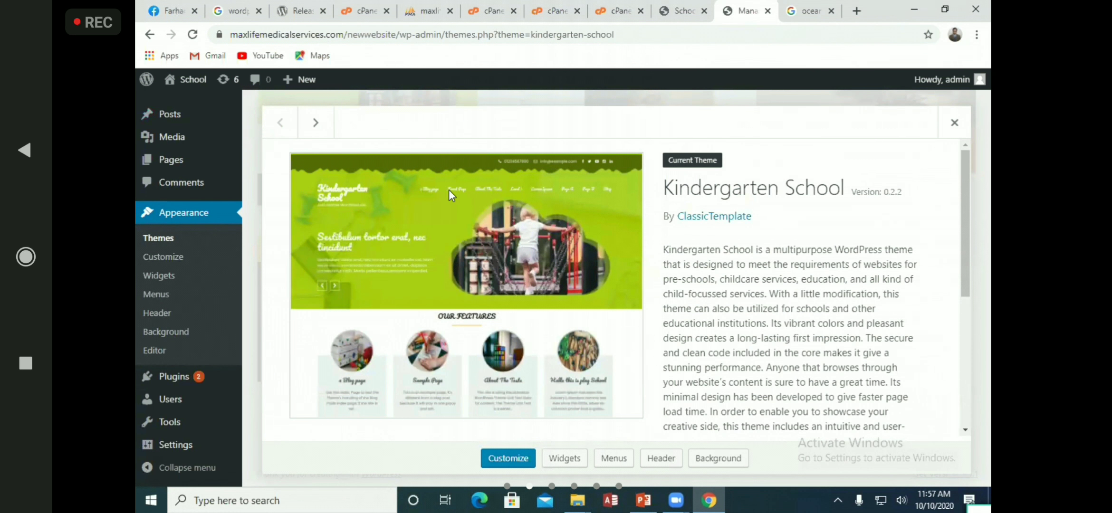
pyautogui.click(685, 11)
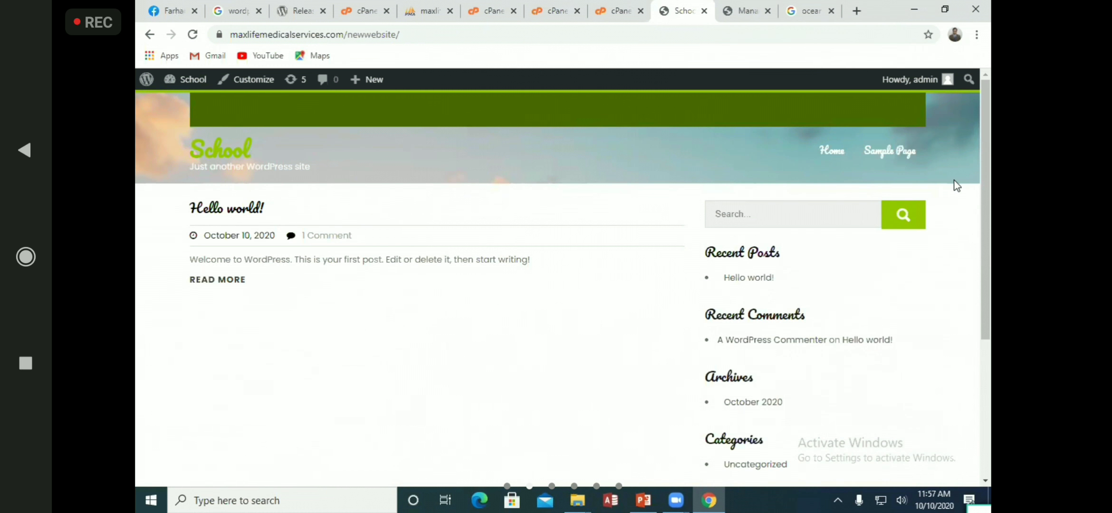
pyautogui.click(729, 6)
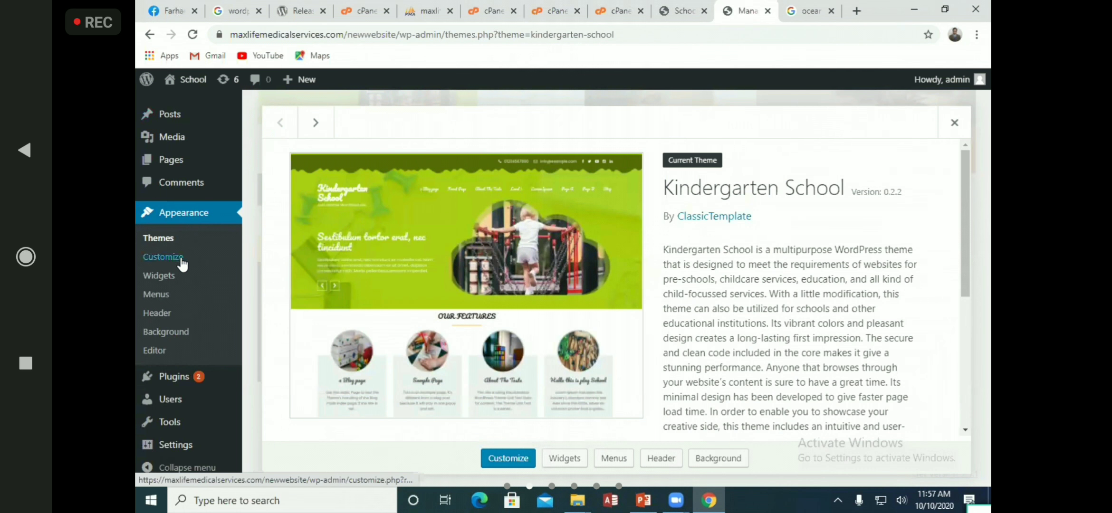
pyautogui.click(182, 259)
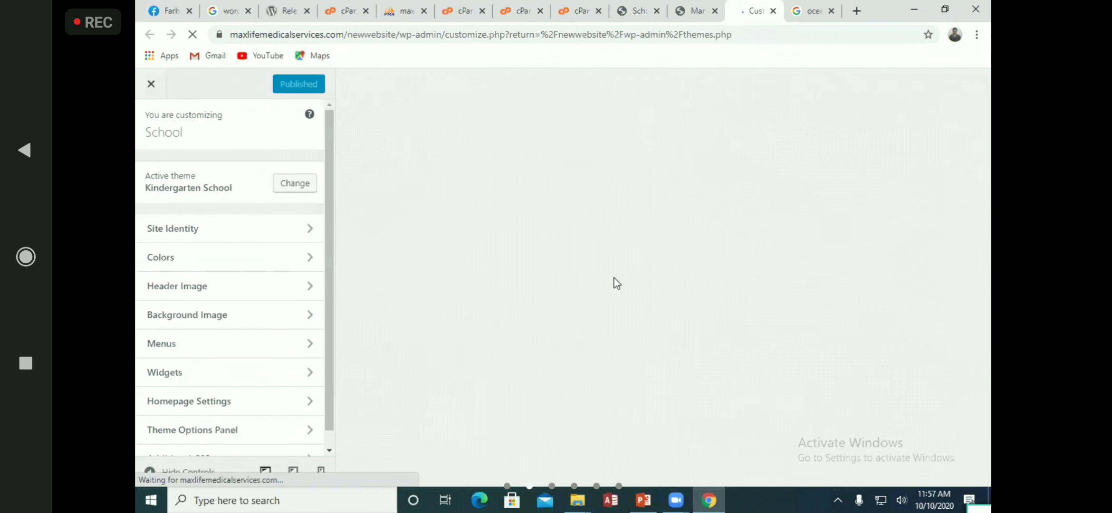
# Upload the beach JPG from the desktop and choose it as the Customizer background image
pyautogui.scroll(-1, 298, 310)
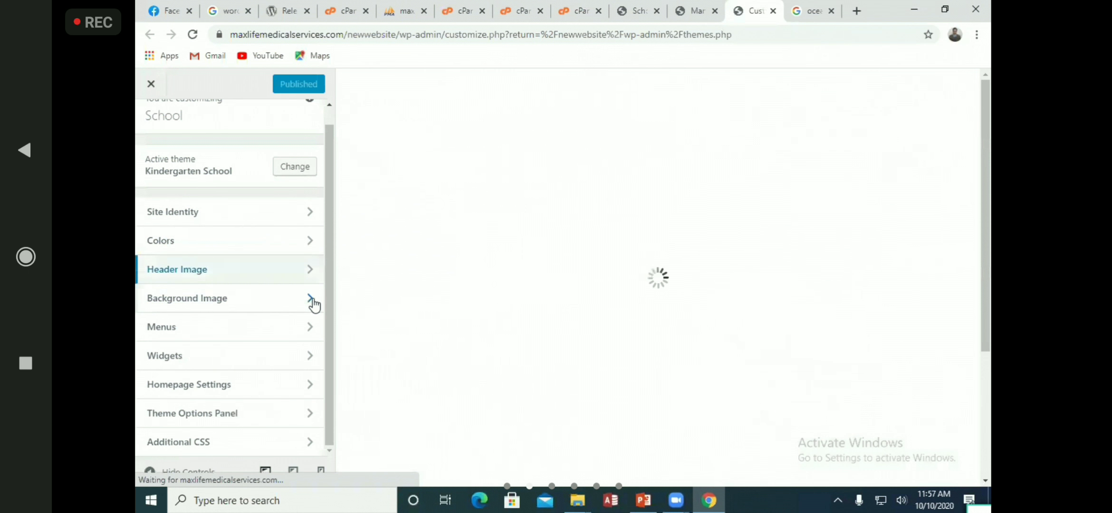
pyautogui.click(314, 300)
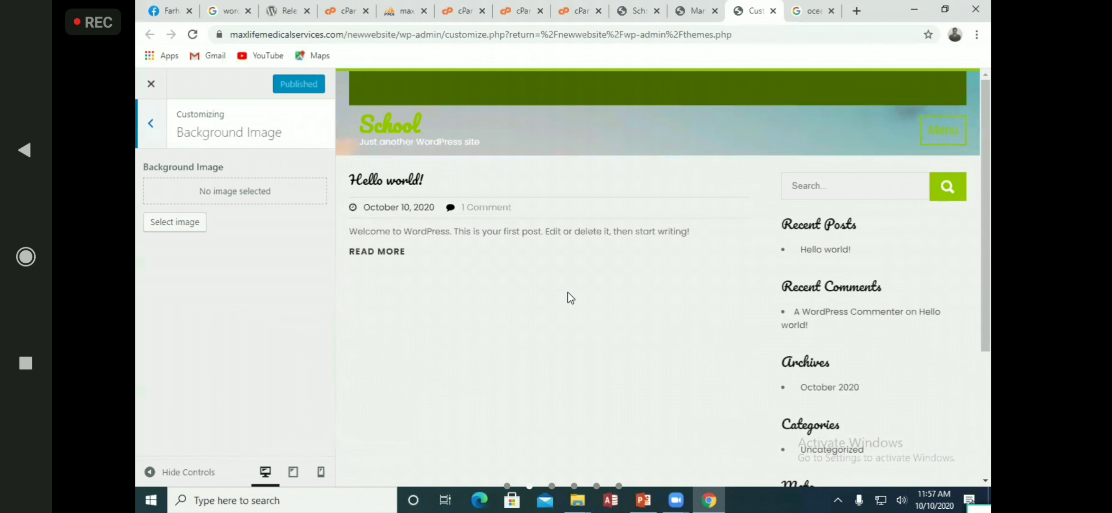
pyautogui.click(188, 220)
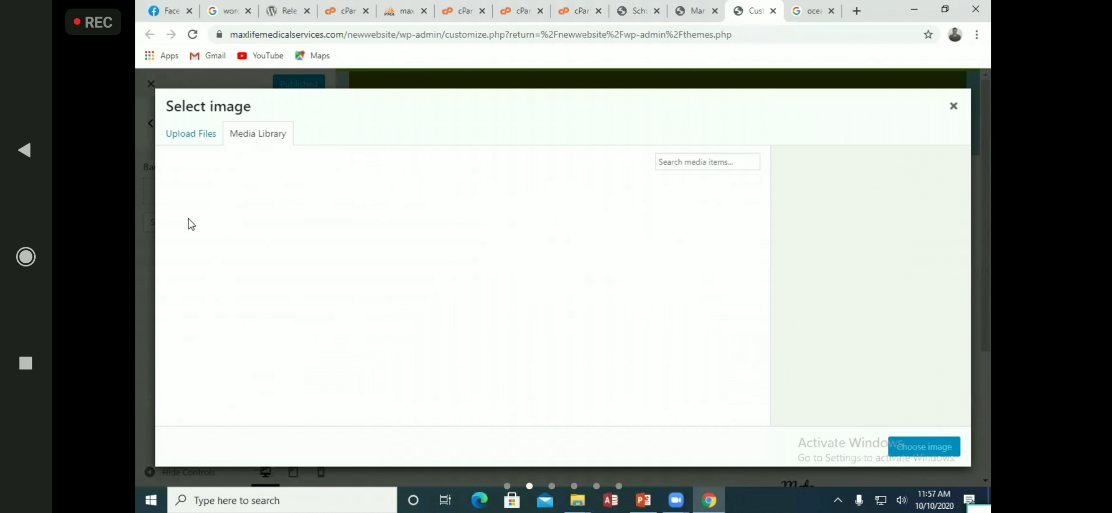
pyautogui.click(183, 135)
pyautogui.click(585, 294)
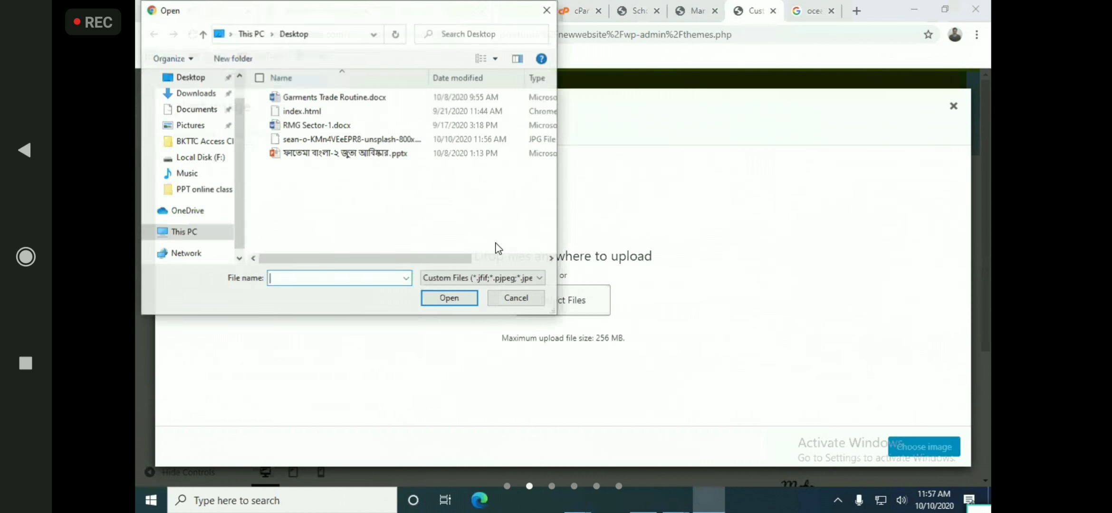
pyautogui.click(339, 138)
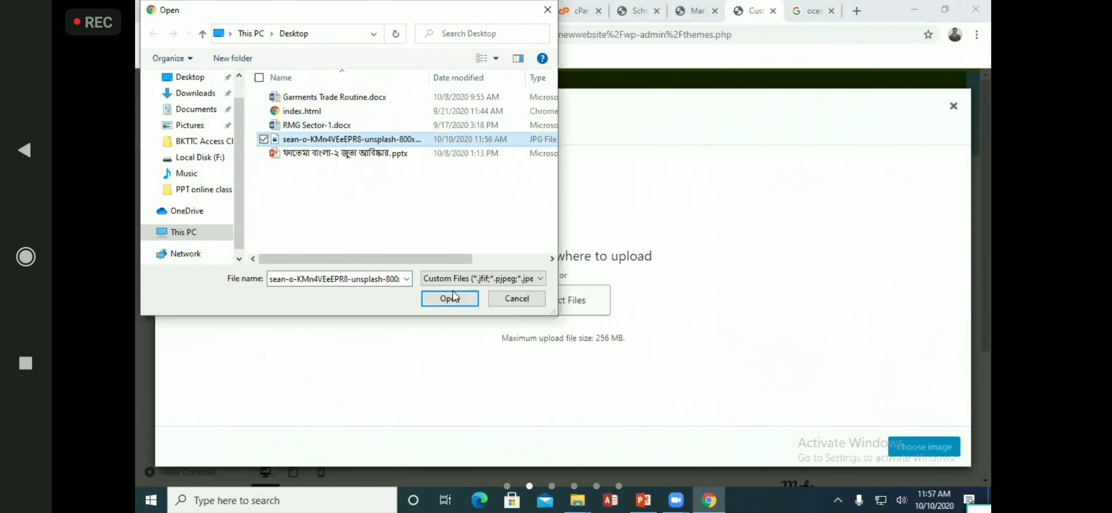
pyautogui.click(450, 298)
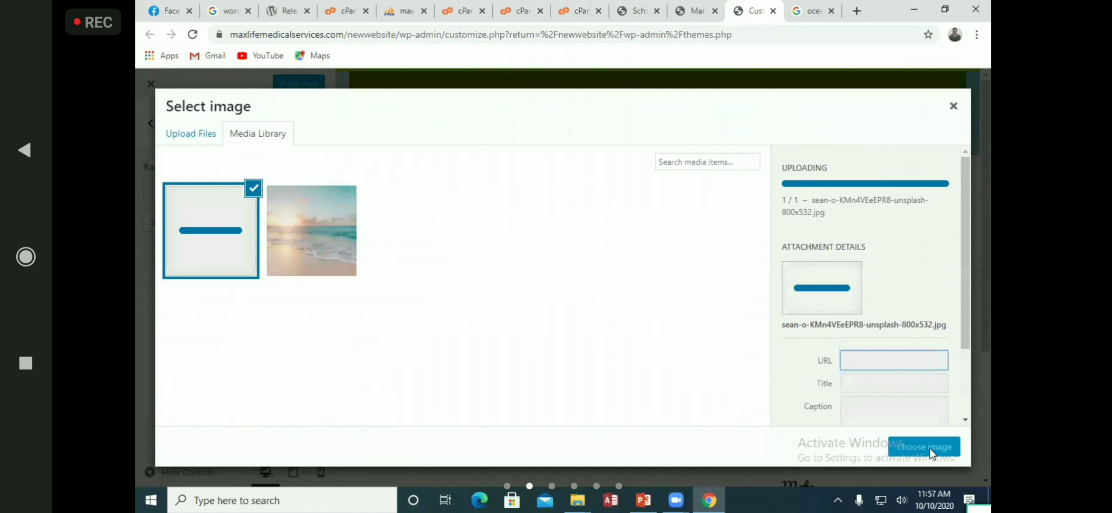
pyautogui.click(939, 449)
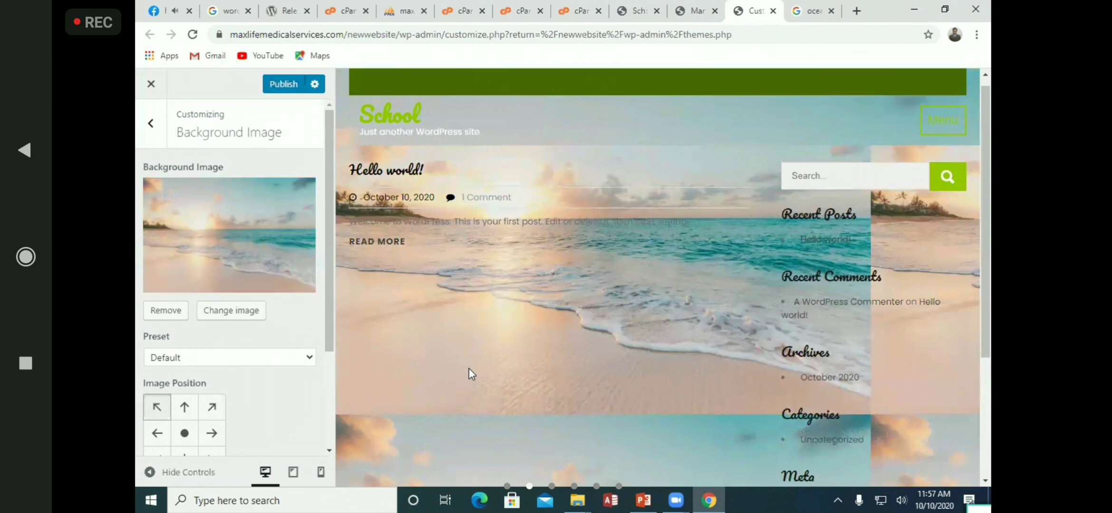
# Publish the beach background image change
pyautogui.scroll(-4, 468, 372)
pyautogui.scroll(4, 357, 174)
pyautogui.click(276, 93)
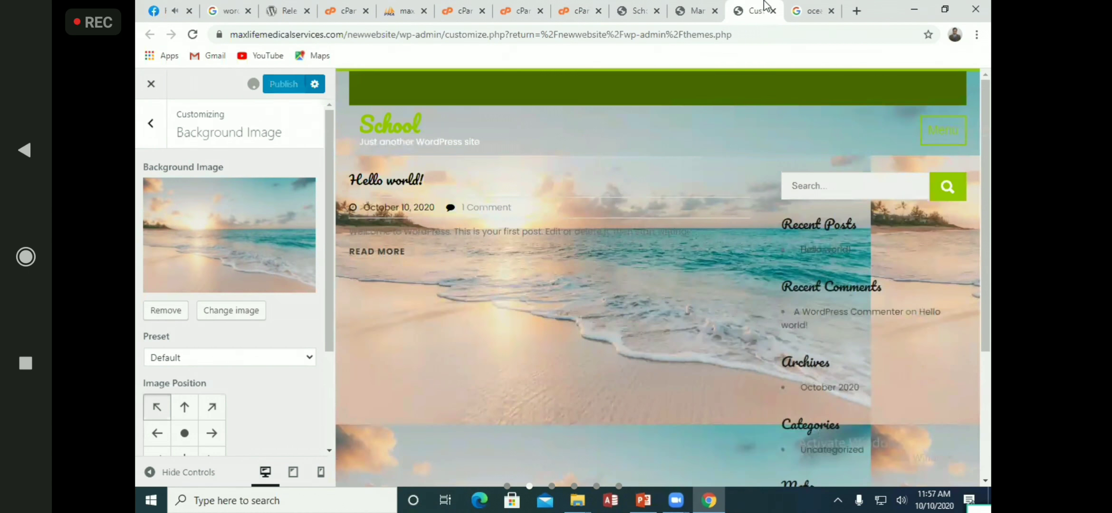
# Reload the live School site to see the beach background tiled across it
pyautogui.click(695, 10)
pyautogui.click(636, 11)
pyautogui.click(192, 34)
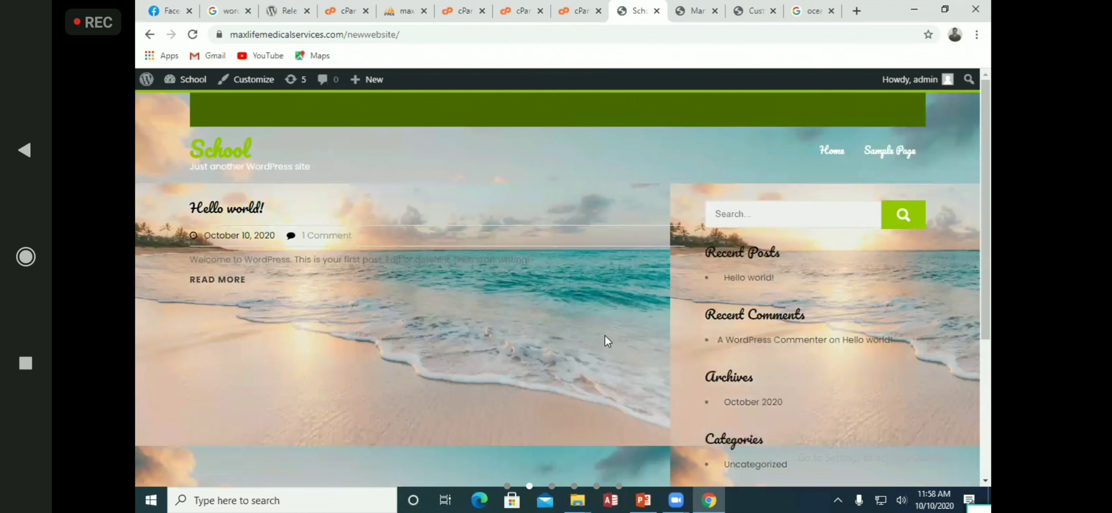
pyautogui.scroll(-4, 564, 324)
pyautogui.scroll(4, 773, 327)
# Recheck the theme details and front page, then remove the beach background image in Customizer
pyautogui.click(753, 11)
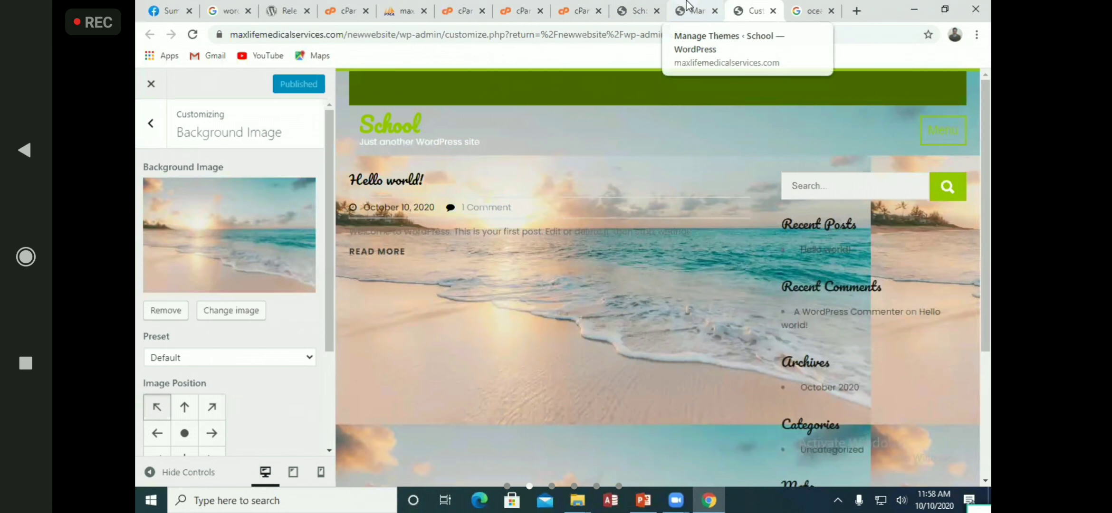
pyautogui.click(682, 10)
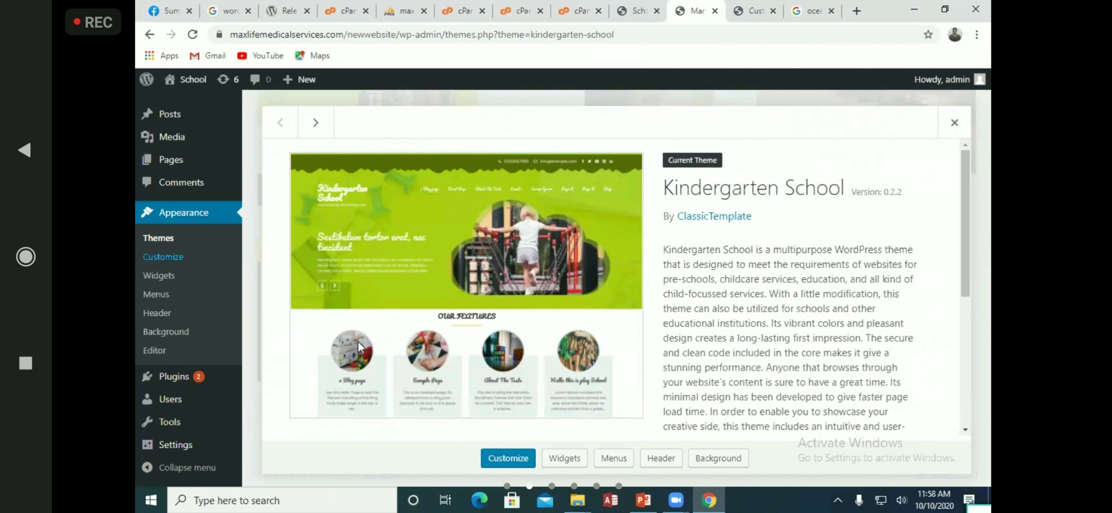
pyautogui.click(629, 6)
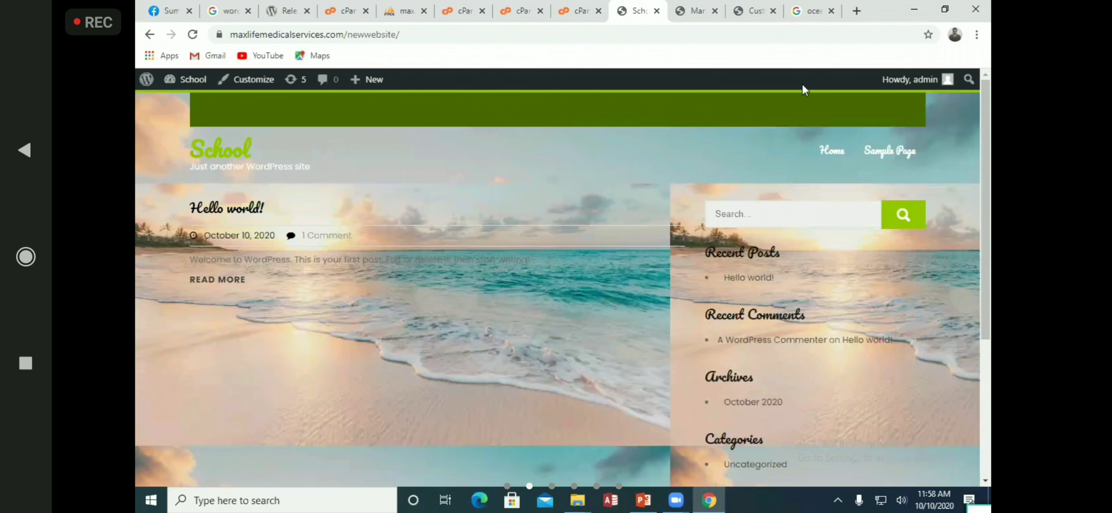
pyautogui.scroll(-5, 452, 399)
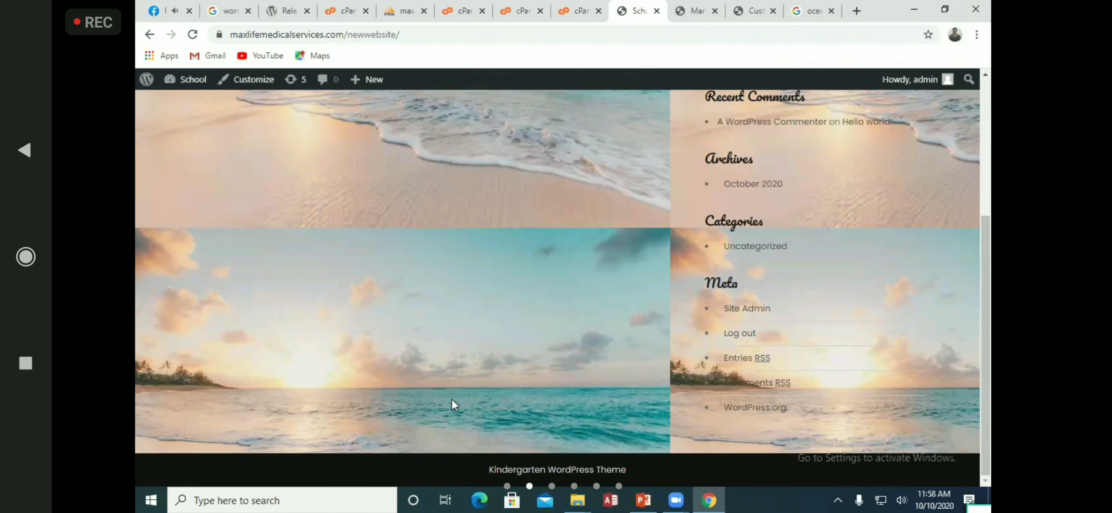
pyautogui.scroll(5, 452, 399)
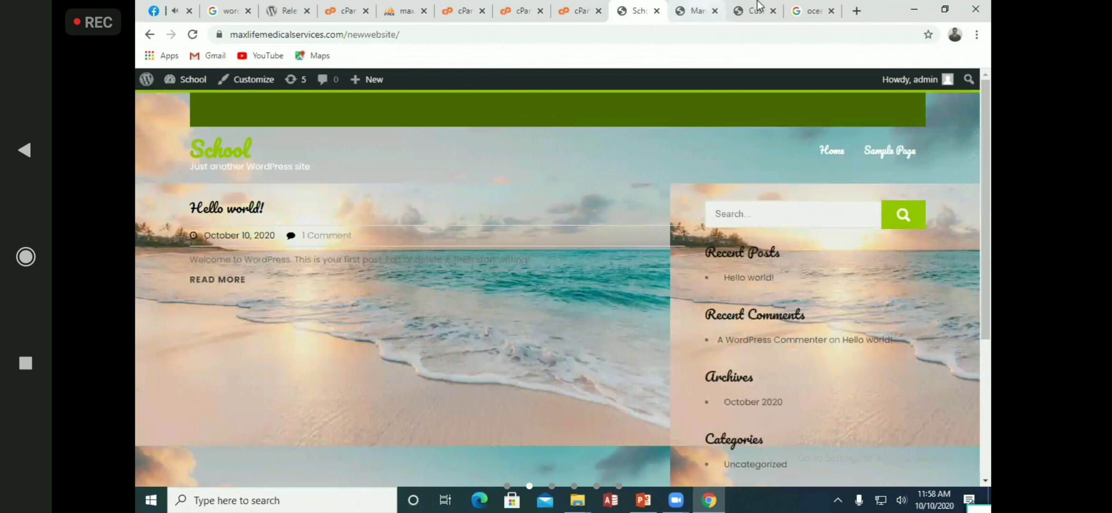
pyautogui.click(704, 9)
pyautogui.hotkey('ctrl', 'Tab')
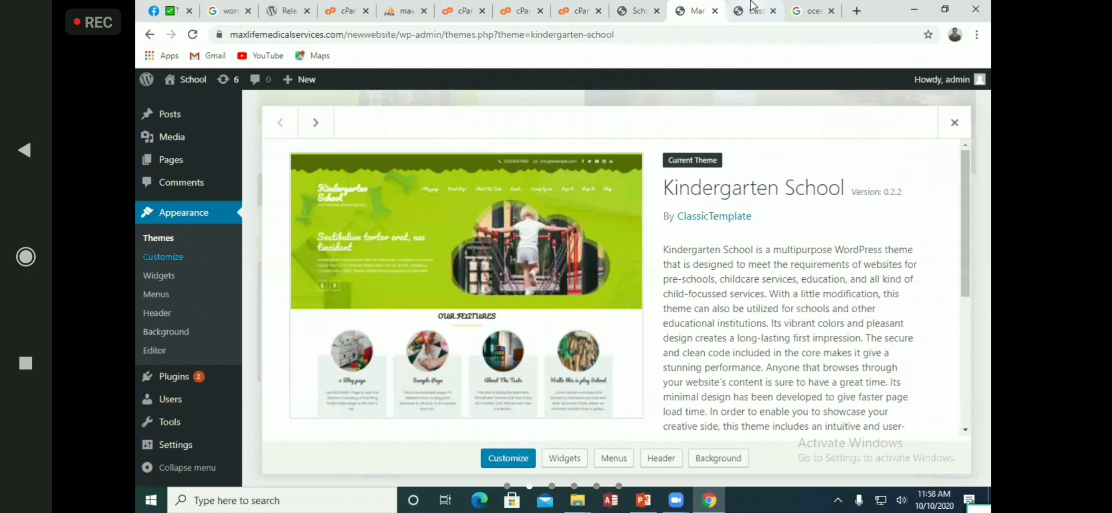
pyautogui.click(174, 314)
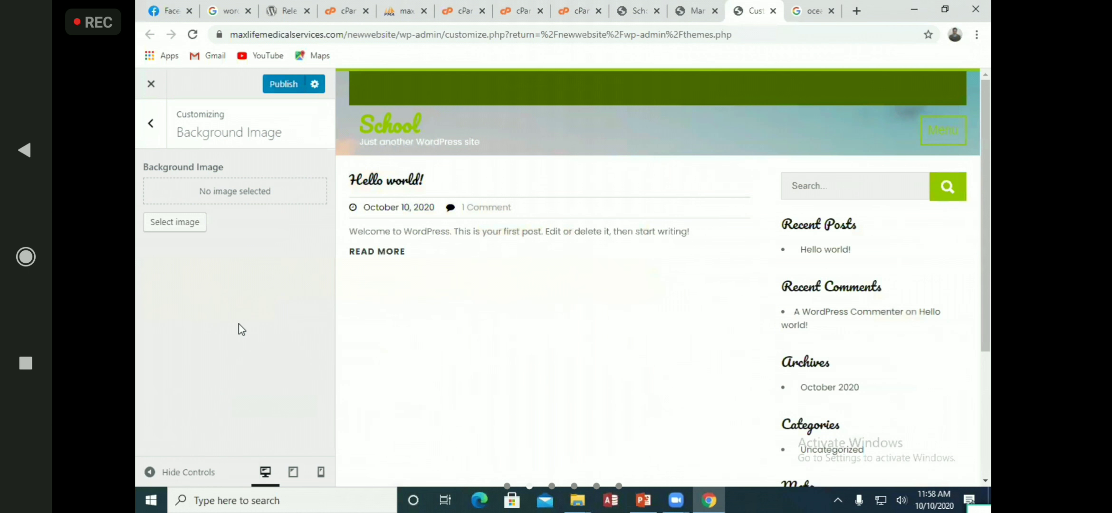
# Publish the background removal, close the Customizer, and reopen it from the admin
pyautogui.click(275, 84)
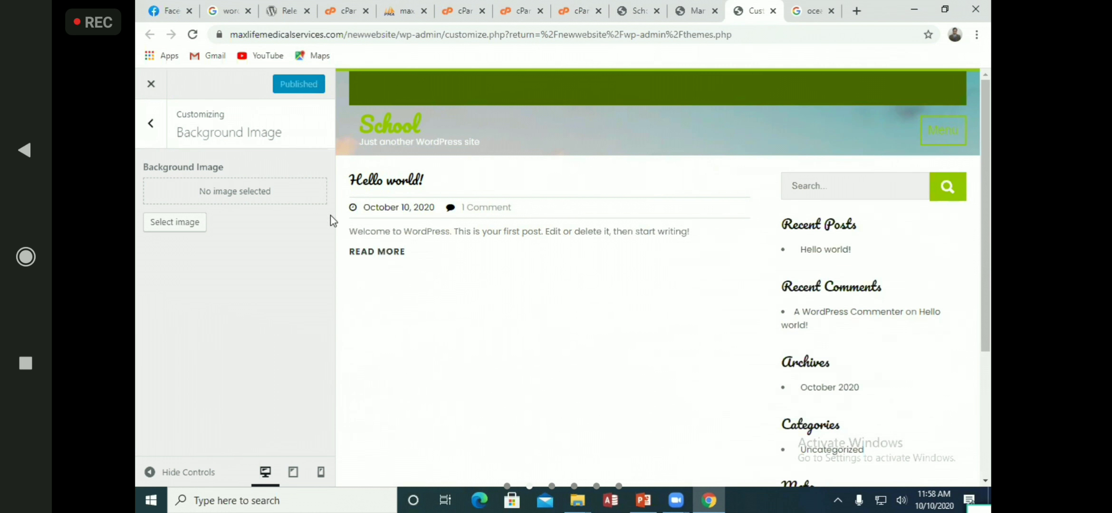
pyautogui.click(151, 84)
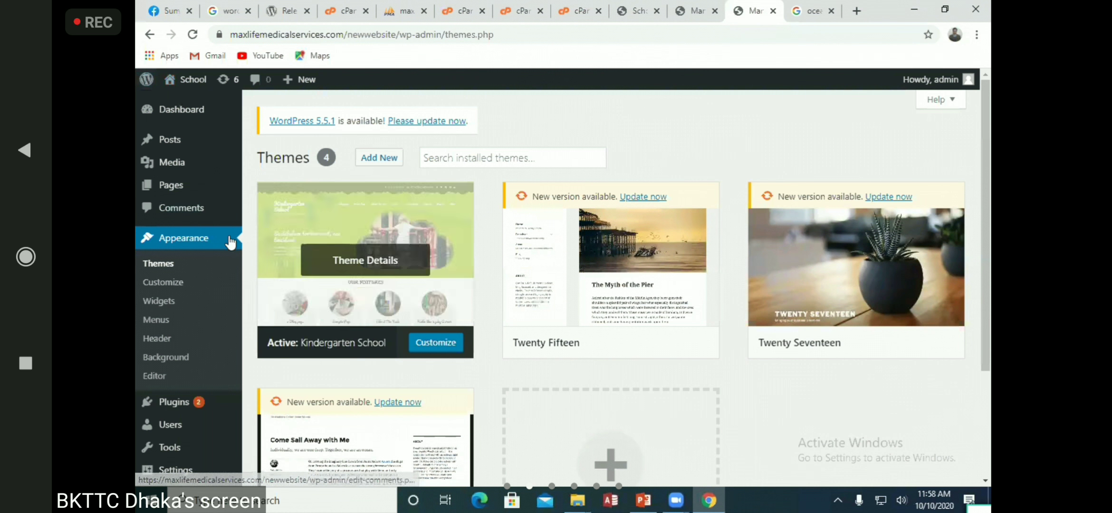
pyautogui.click(172, 283)
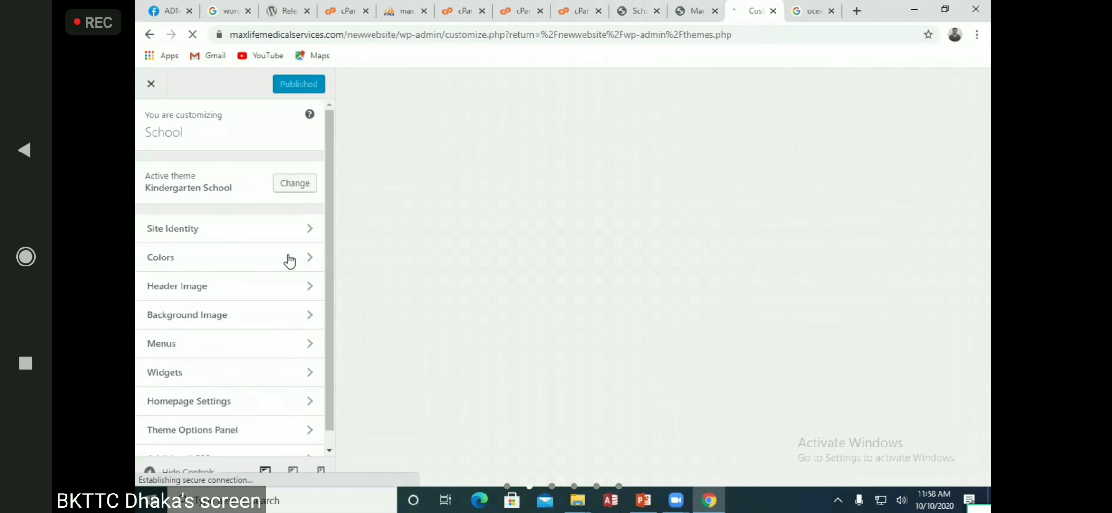
# Check the live School front page, now plain white below the ocean header
pyautogui.click(649, 6)
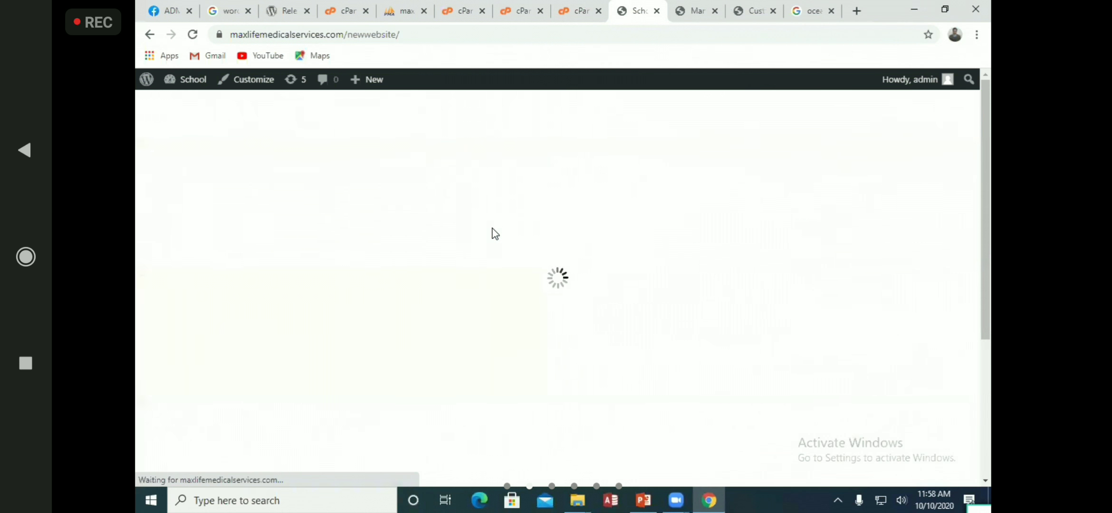
pyautogui.scroll(-5, 535, 350)
pyautogui.scroll(5, 535, 350)
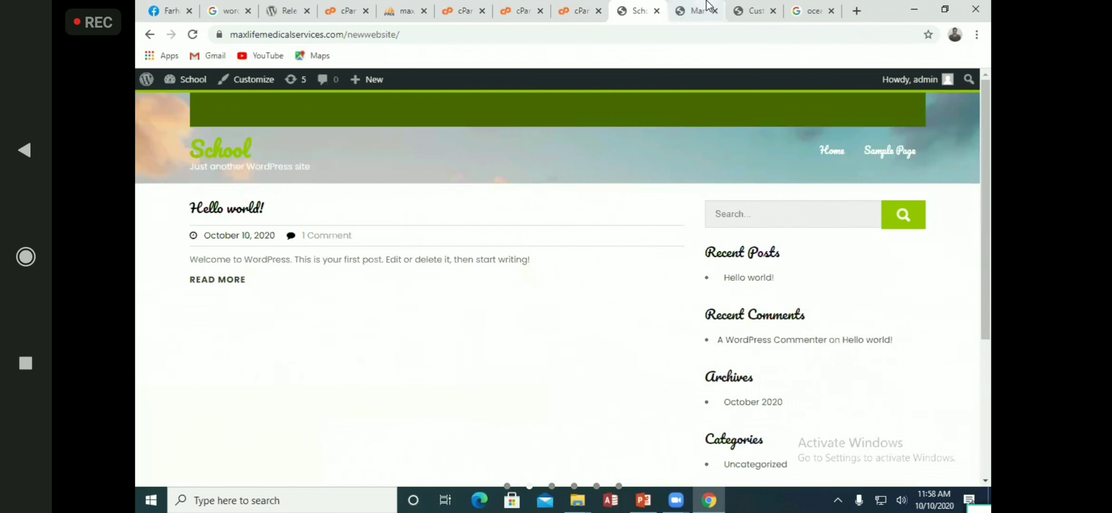
# Browse the Kindergarten School Theme Options Panel and its Site Layout settings, then close the Customizer
pyautogui.click(696, 10)
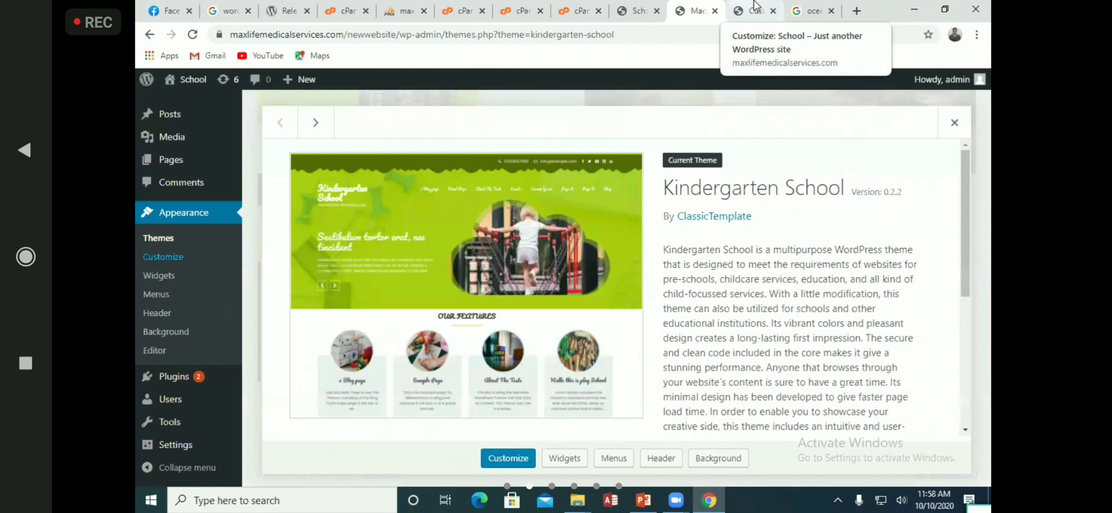
pyautogui.click(754, 7)
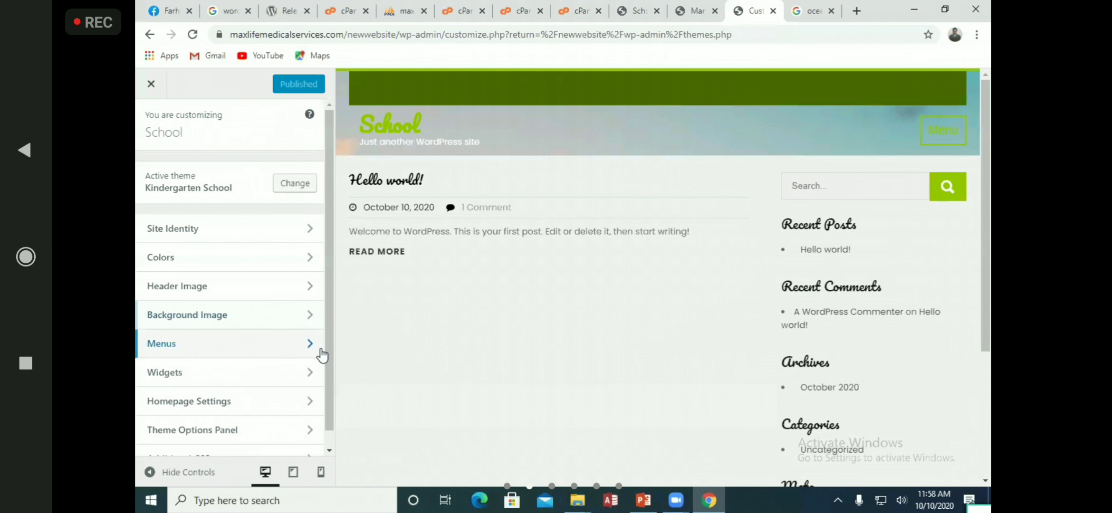
pyautogui.scroll(-1, 285, 361)
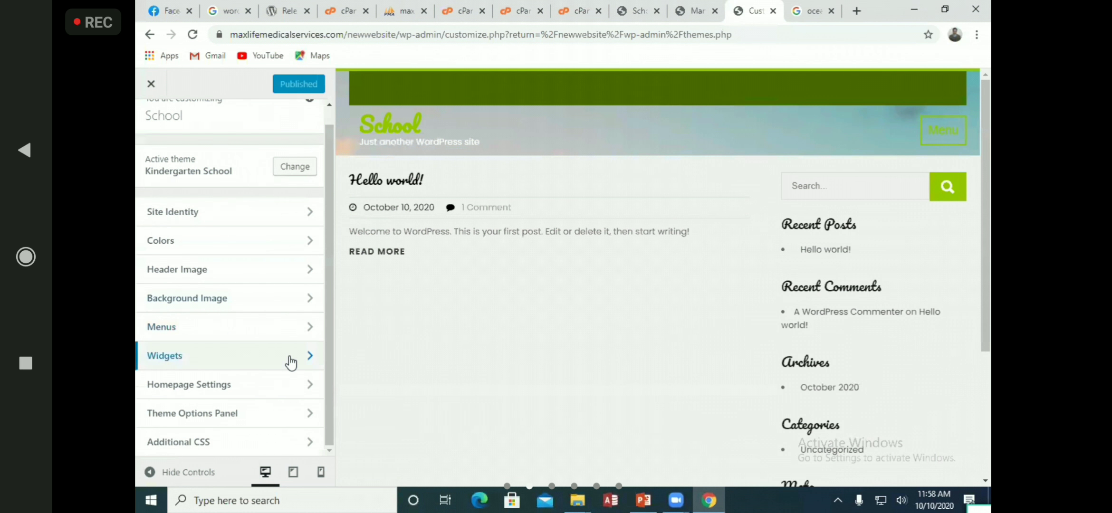
pyautogui.click(308, 414)
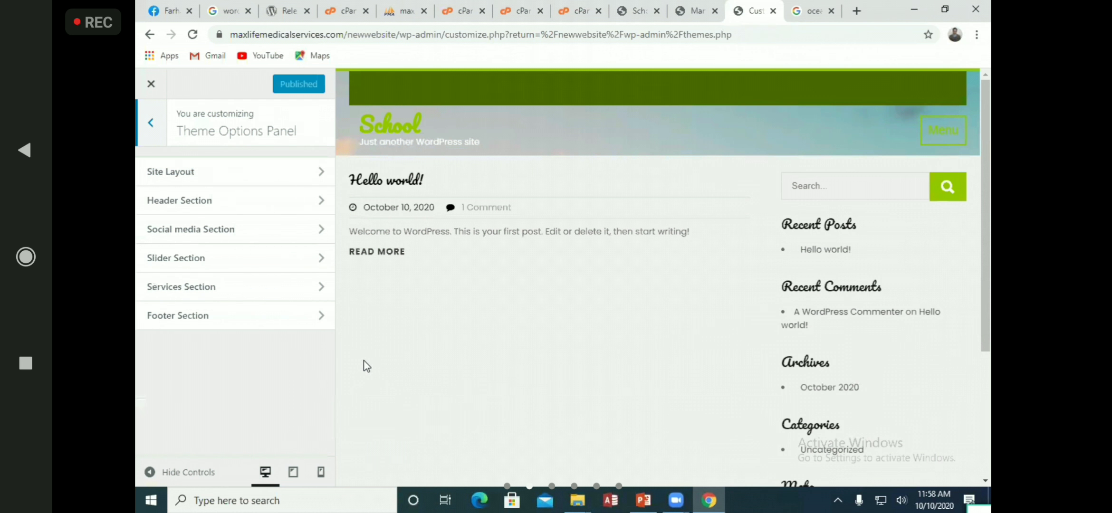
pyautogui.click(317, 179)
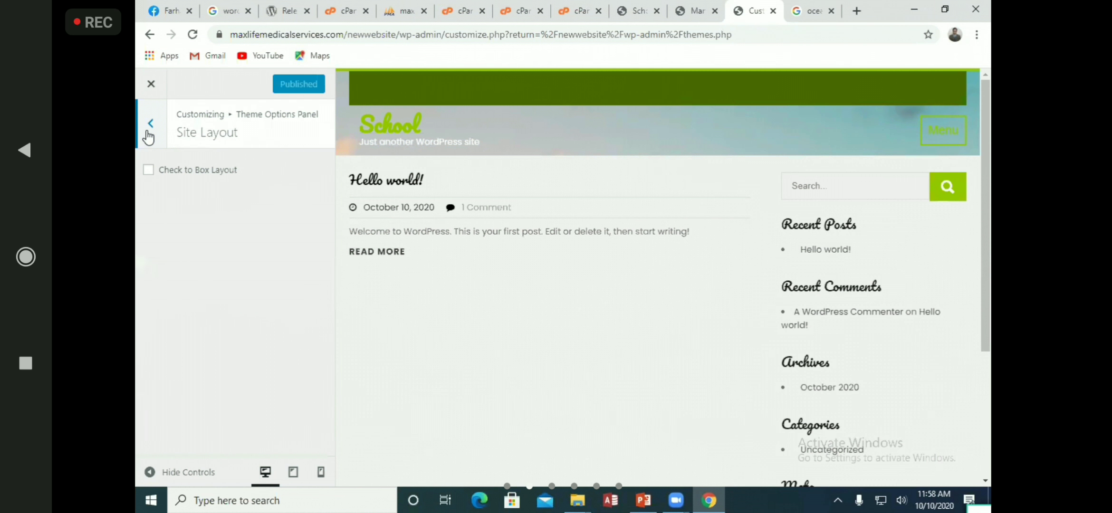
pyautogui.click(152, 86)
pyautogui.click(158, 124)
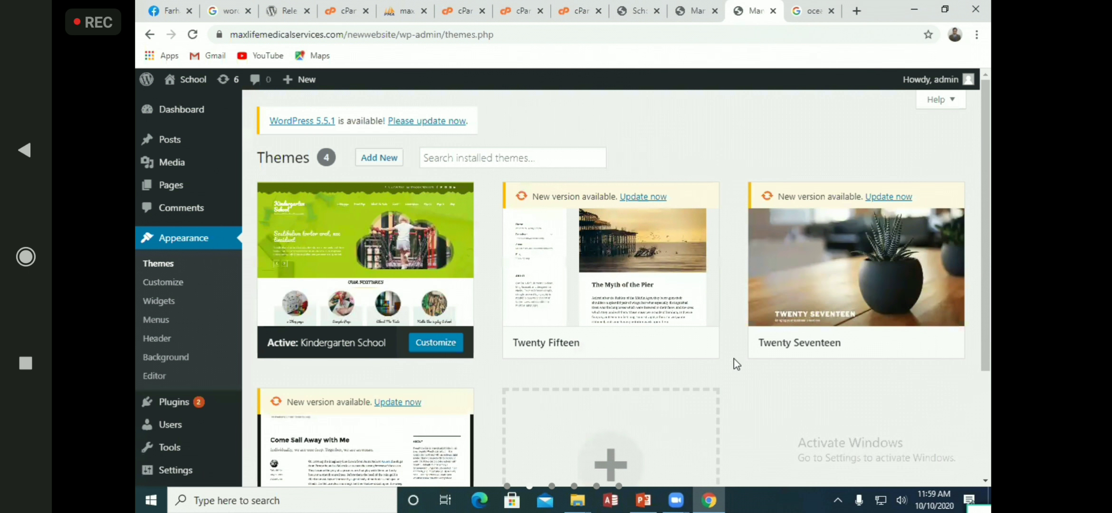
# Scroll through the live School front page with its beach header and plain white body
pyautogui.click(640, 10)
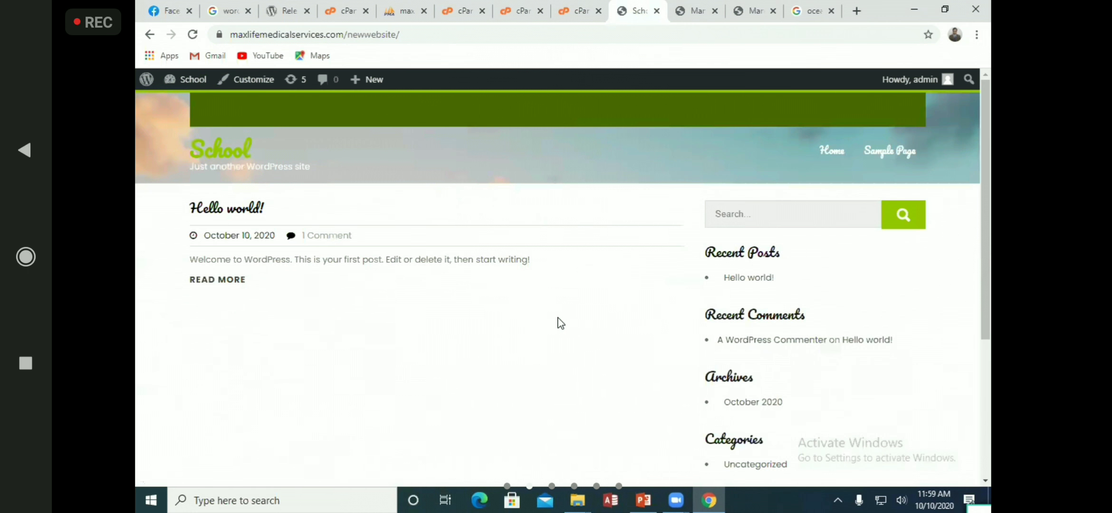
pyautogui.scroll(-5, 561, 322)
pyautogui.scroll(5, 561, 321)
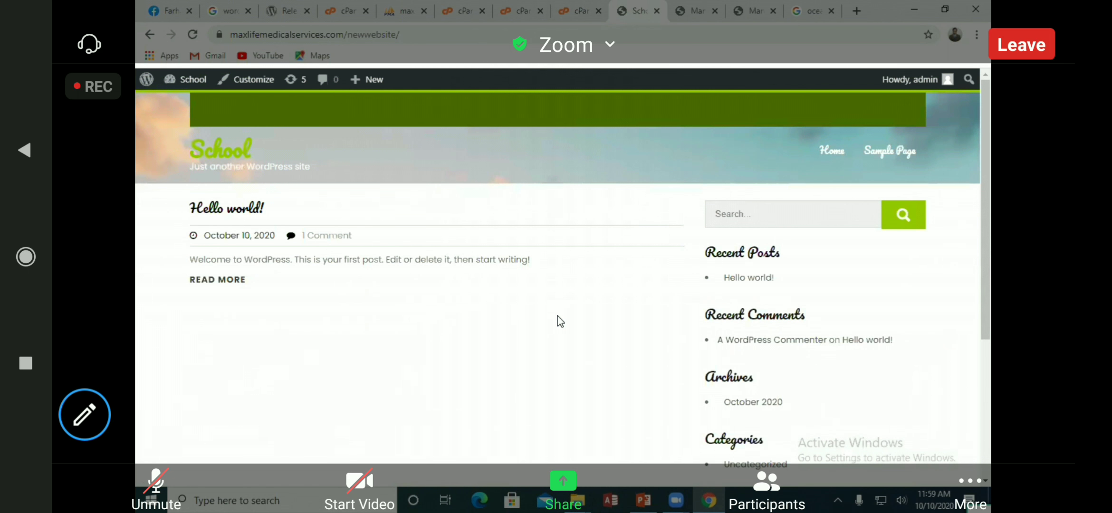
pyautogui.click(156, 487)
pyautogui.click(155, 487)
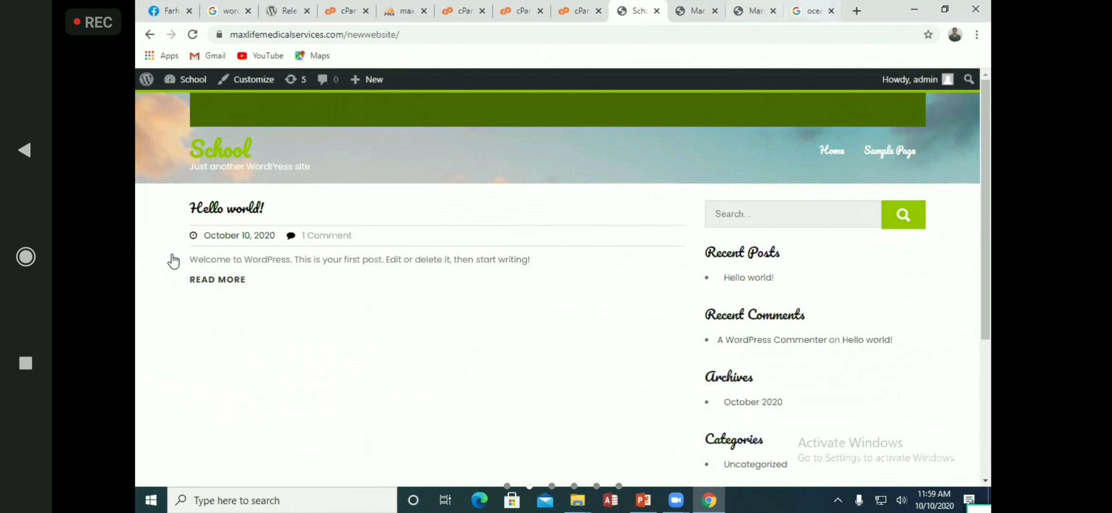
# Open the Customizer from the theme details tab and scroll through its panel
pyautogui.hotkey('ctrl', 'Tab')
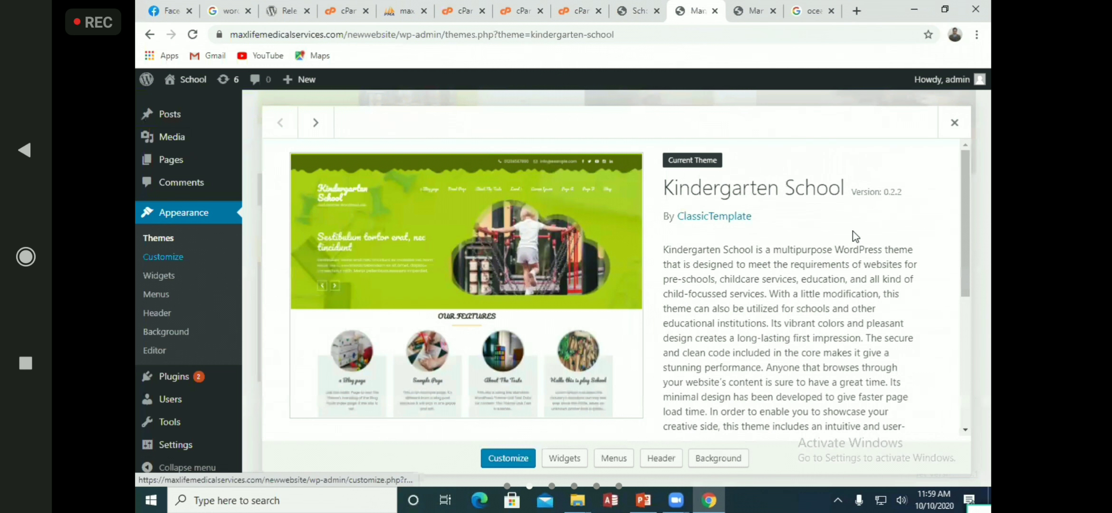
pyautogui.press('Return')
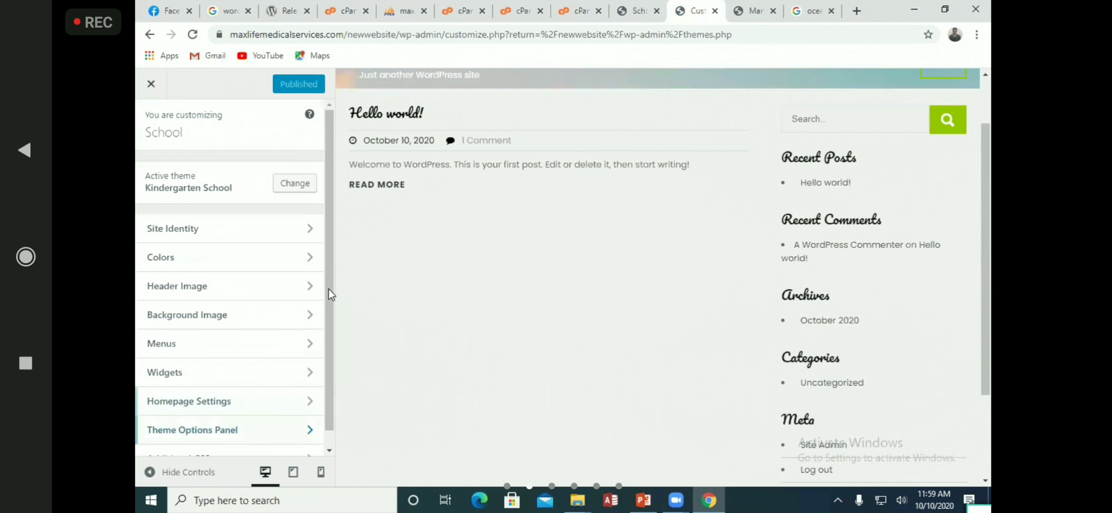
pyautogui.scroll(-1, 328, 288)
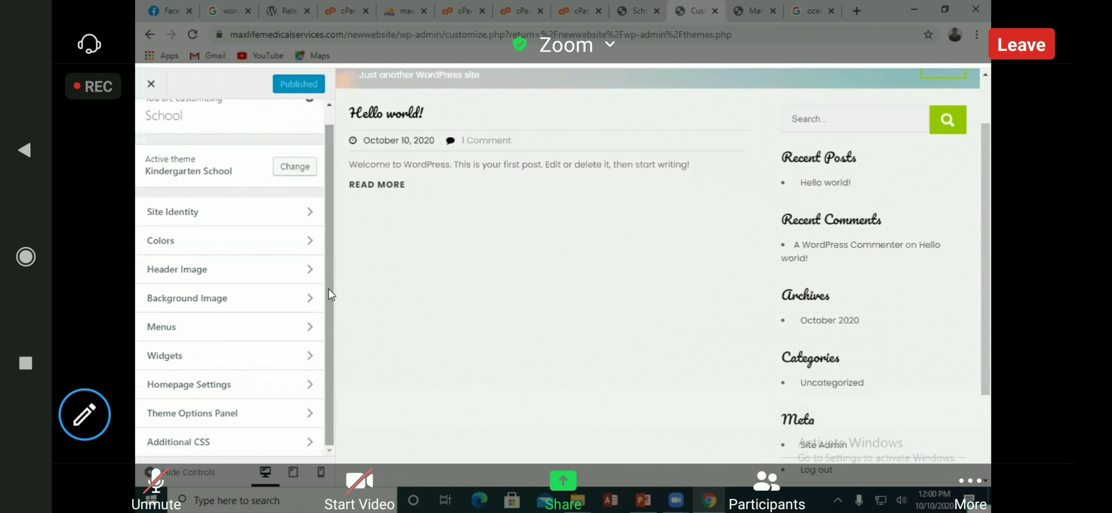
pyautogui.scroll(1, 339, 286)
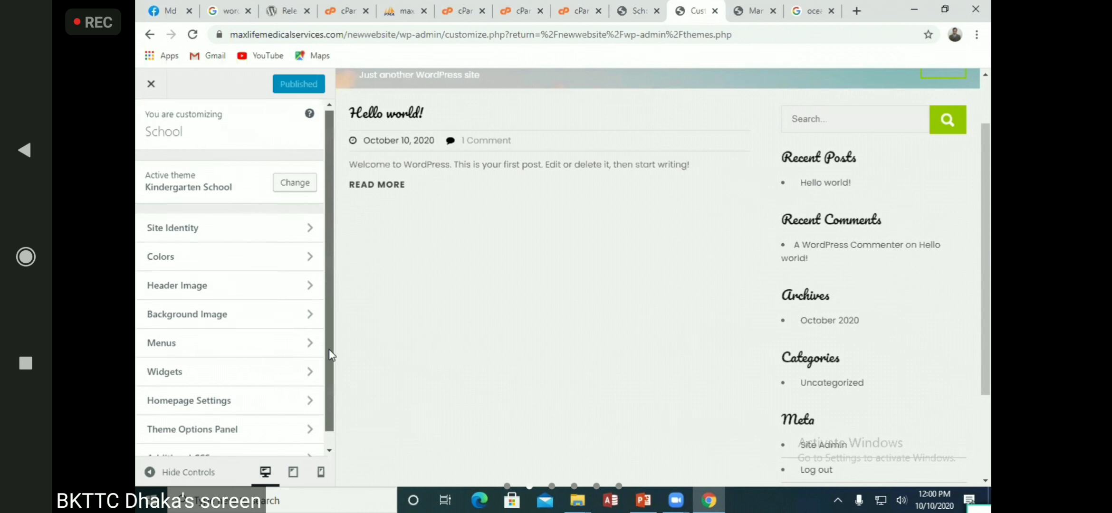
pyautogui.scroll(-2, 333, 376)
pyautogui.scroll(2, 333, 375)
pyautogui.scroll(2, 737, 422)
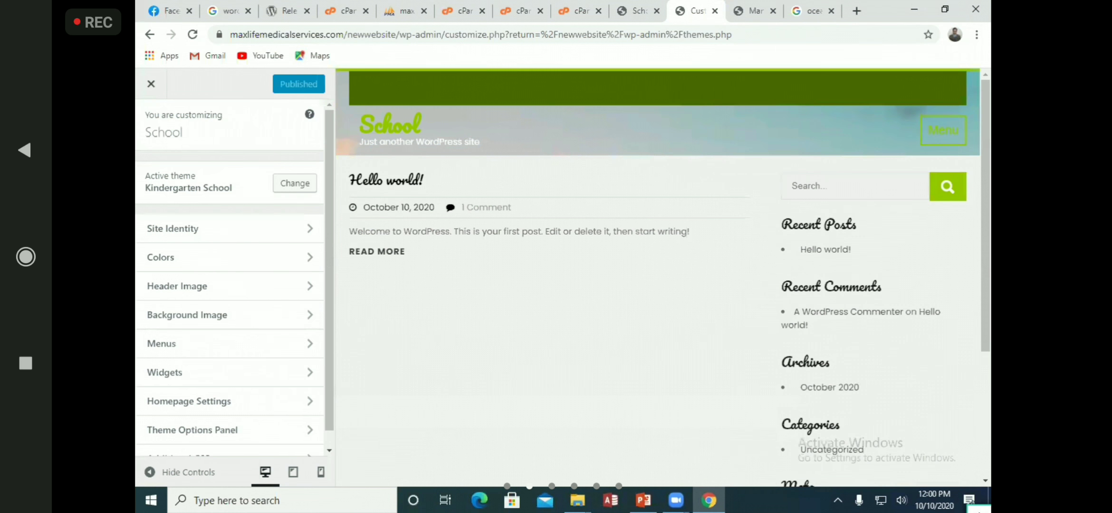
# Close the Customizer, theme, ocean image and School site tabs, leaving a blank new tab
pyautogui.click(714, 11)
pyautogui.click(715, 11)
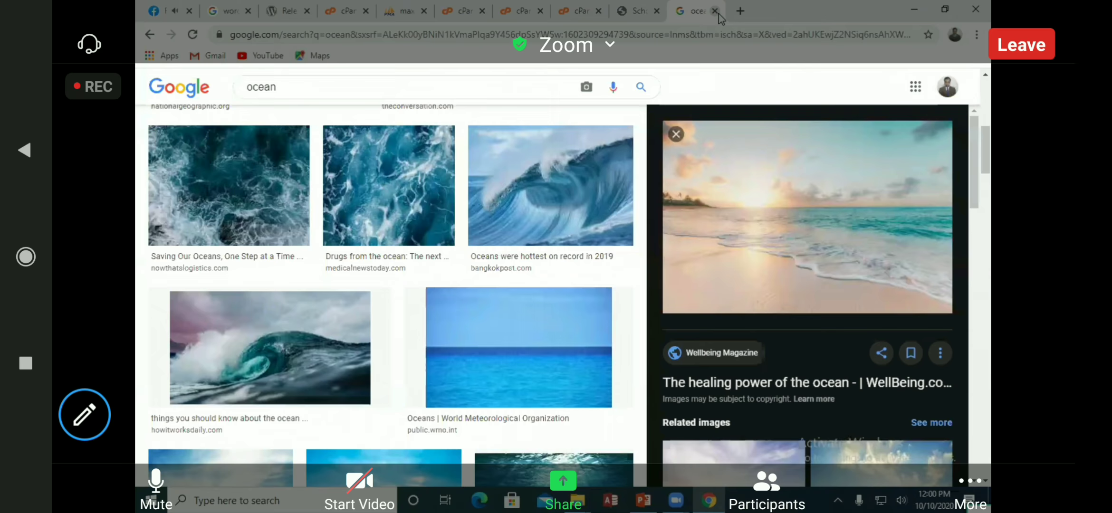
pyautogui.click(715, 11)
pyautogui.hotkey('ctrl', 'w')
pyautogui.hotkey('ctrl', 't')
pyautogui.click(720, 34)
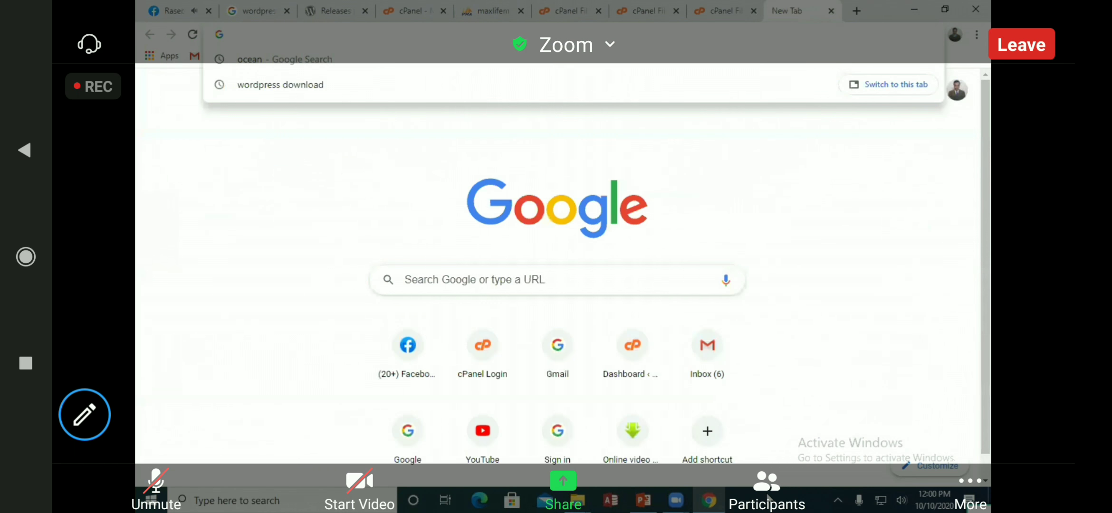